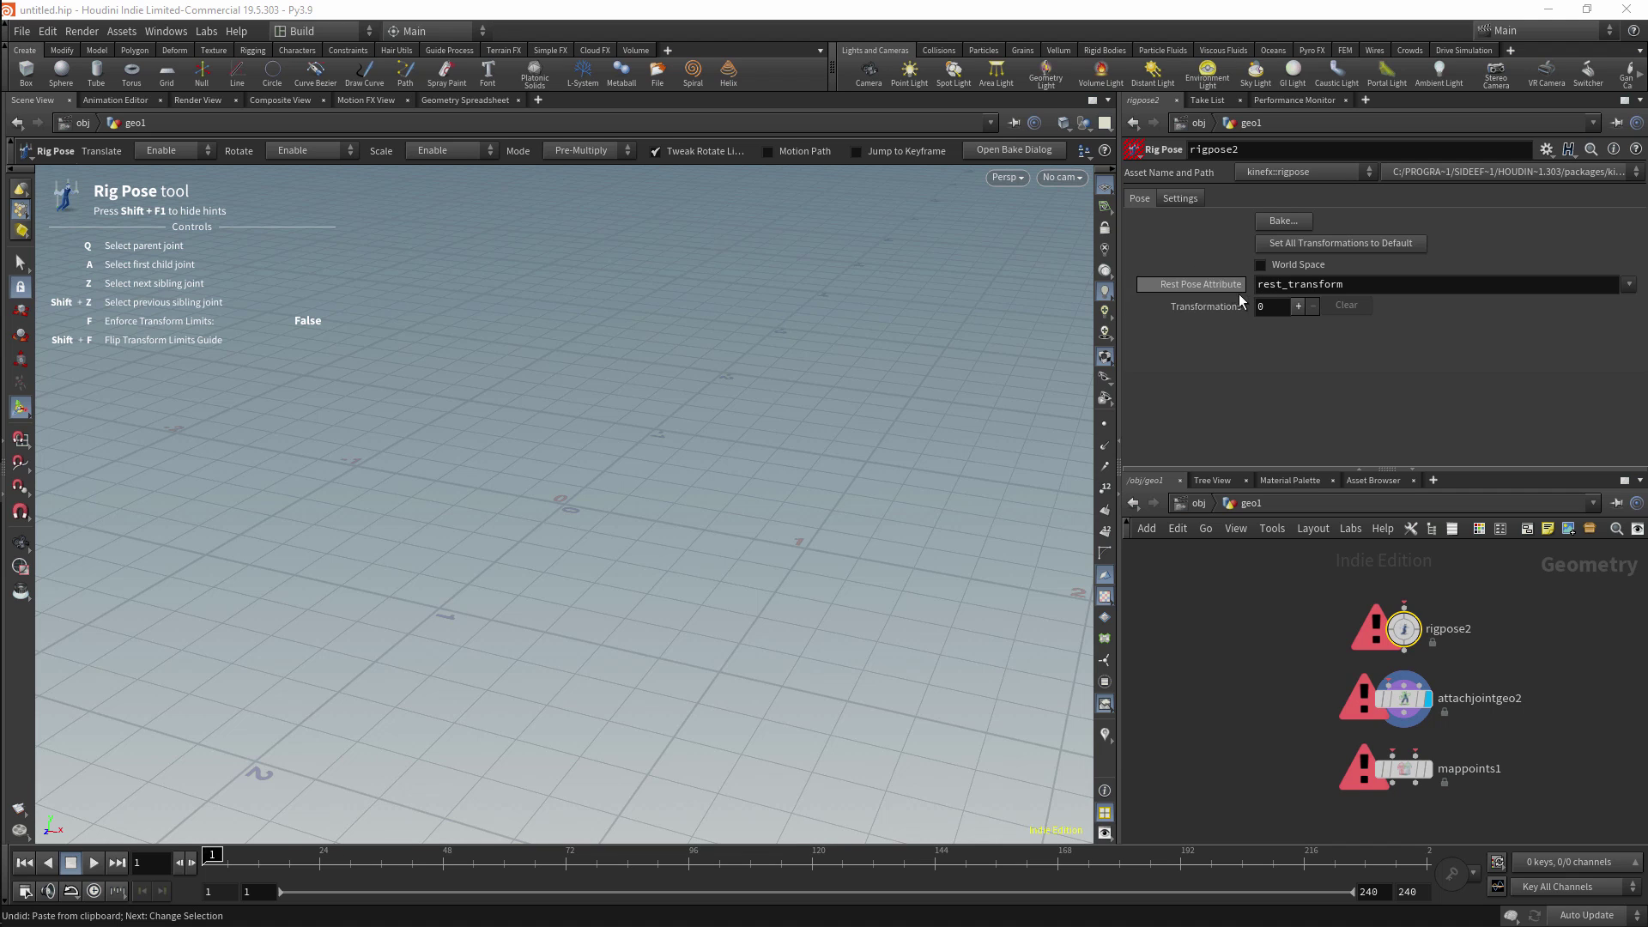
Check the rest pose attribute on rigpose2, attachjointgeo2 and mappoints1, then deselect rigpose2.
left_click_drag(1339, 284, 1256, 284)
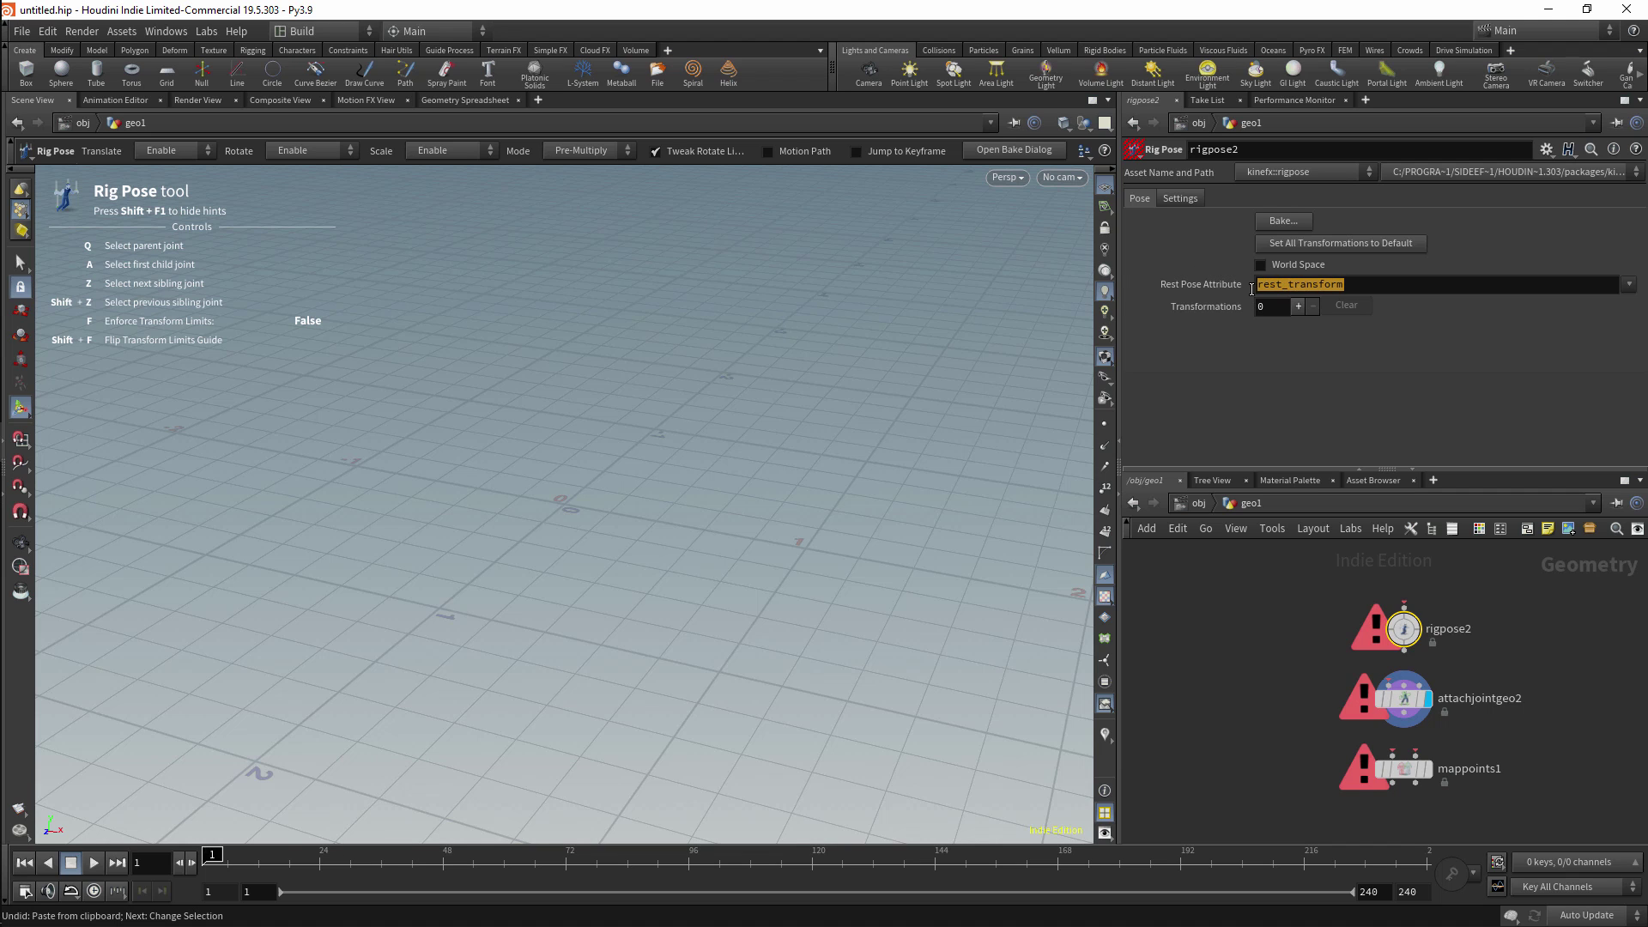
left_click(1405, 698)
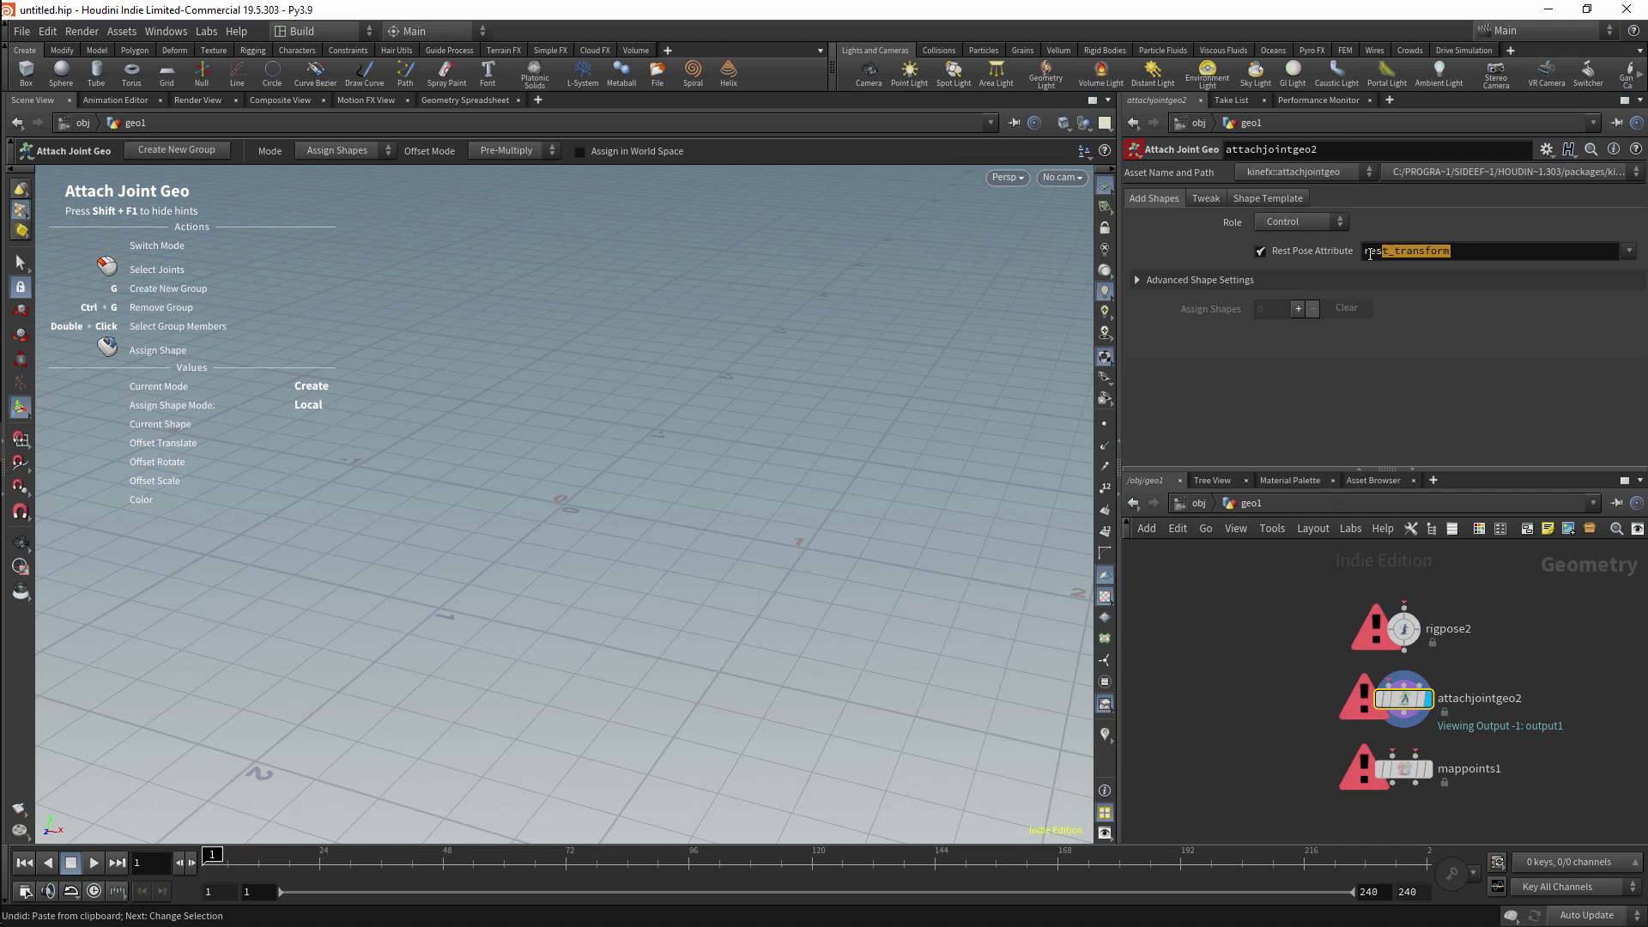
left_click(1403, 768)
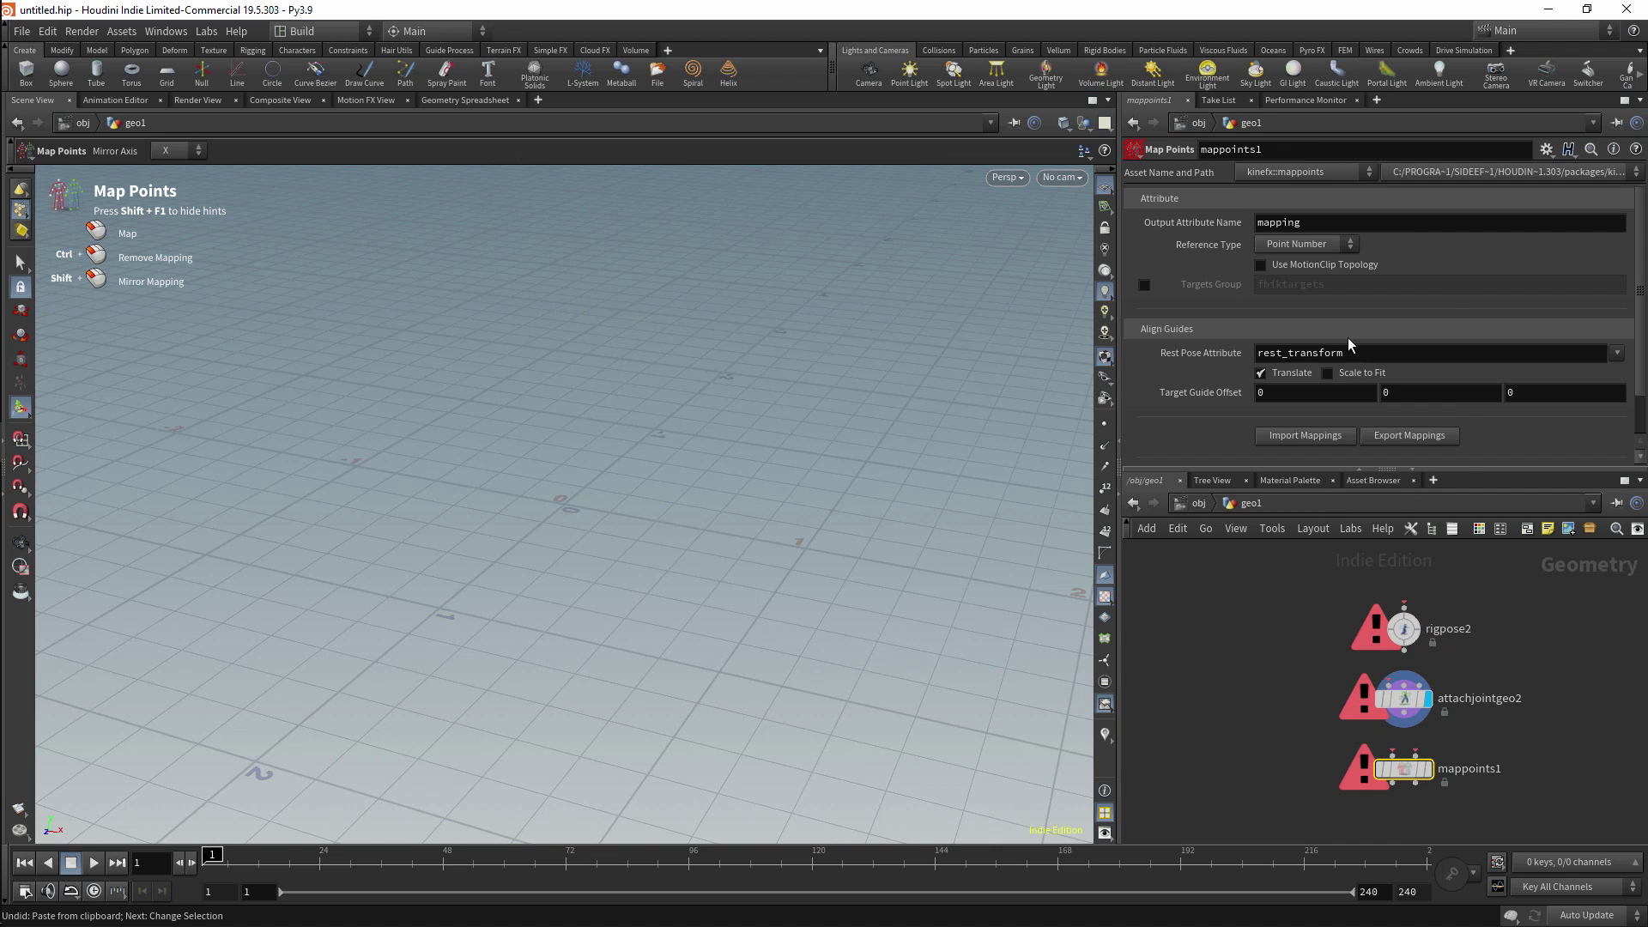
left_click(1364, 354)
left_click(1404, 698)
left_click(1474, 251)
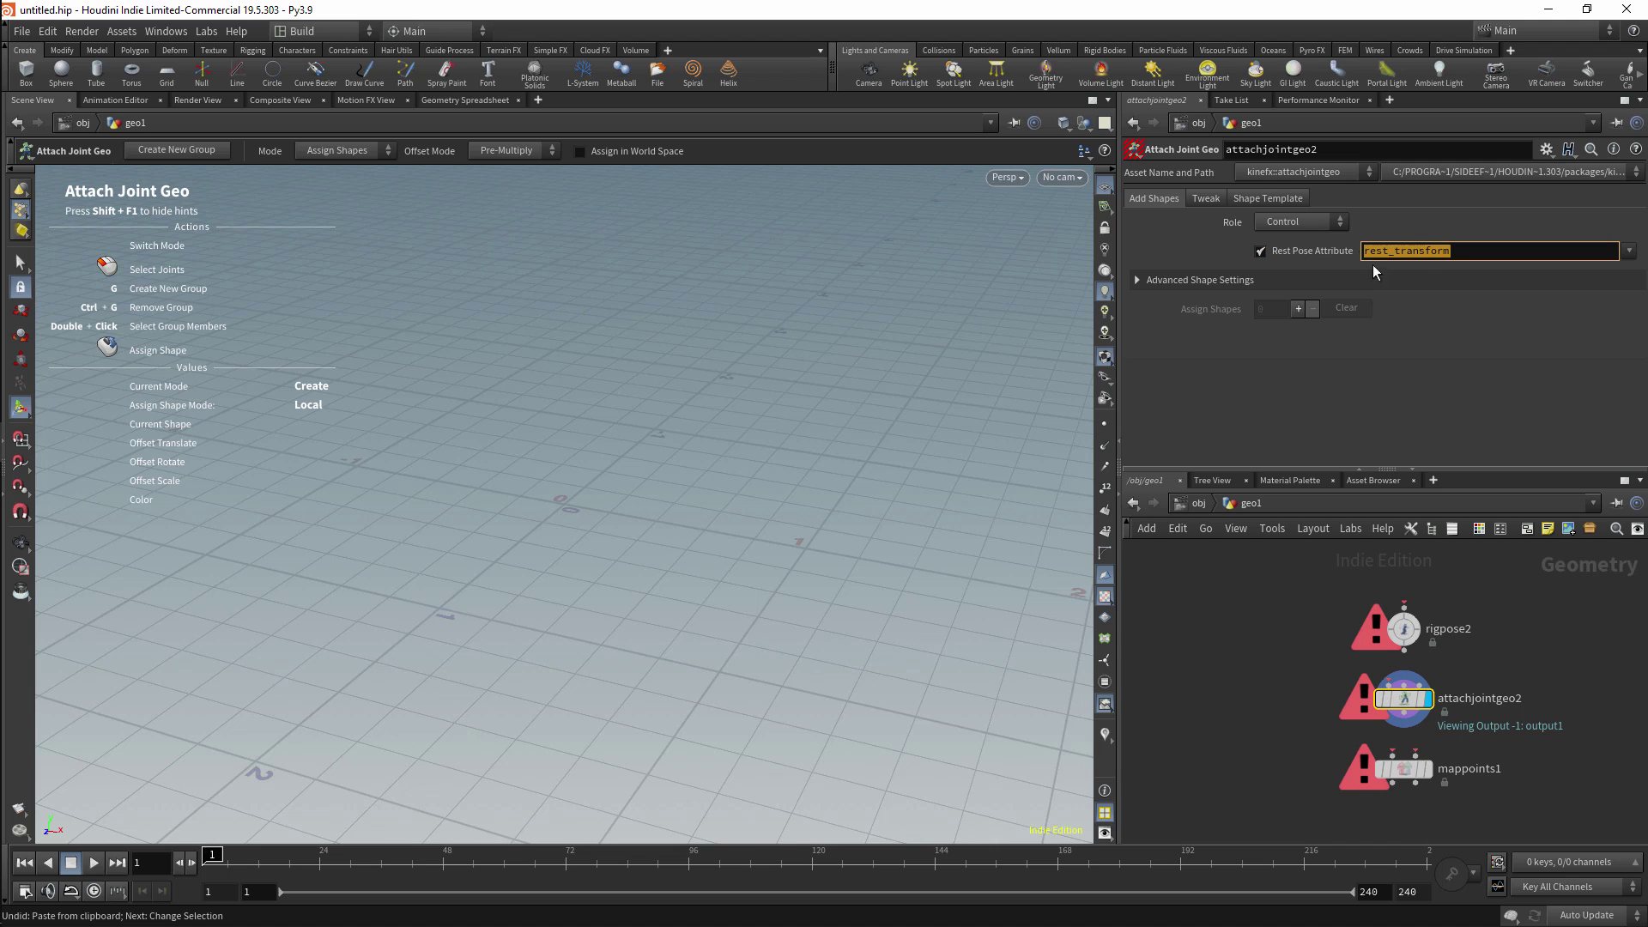
key("Up")
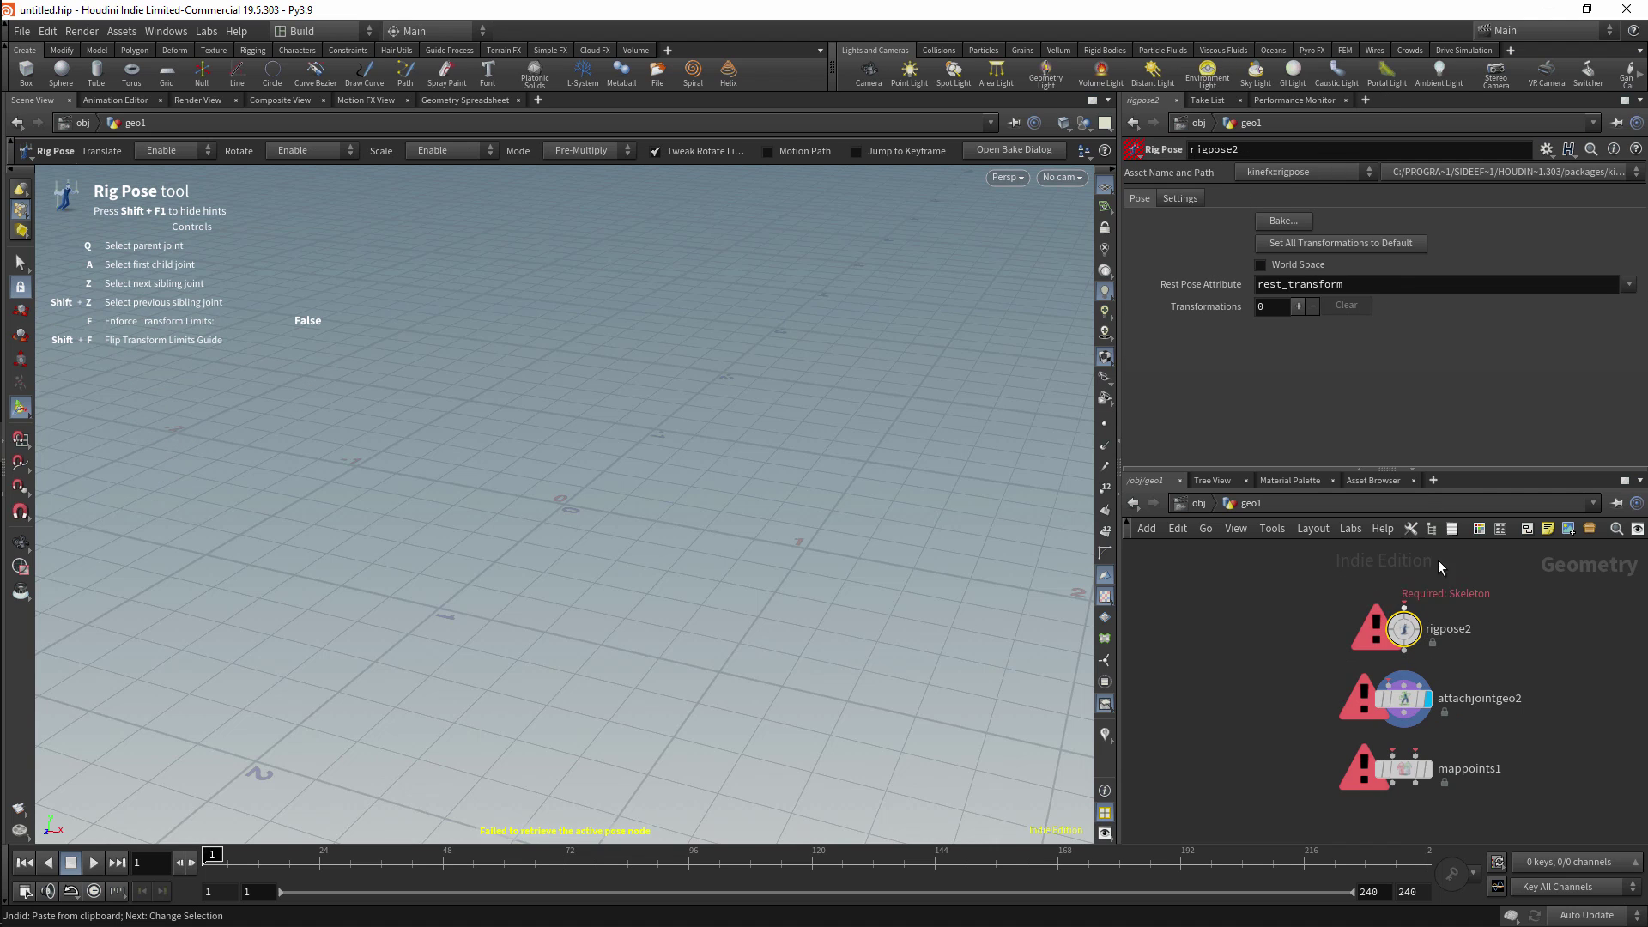
left_click(1372, 283)
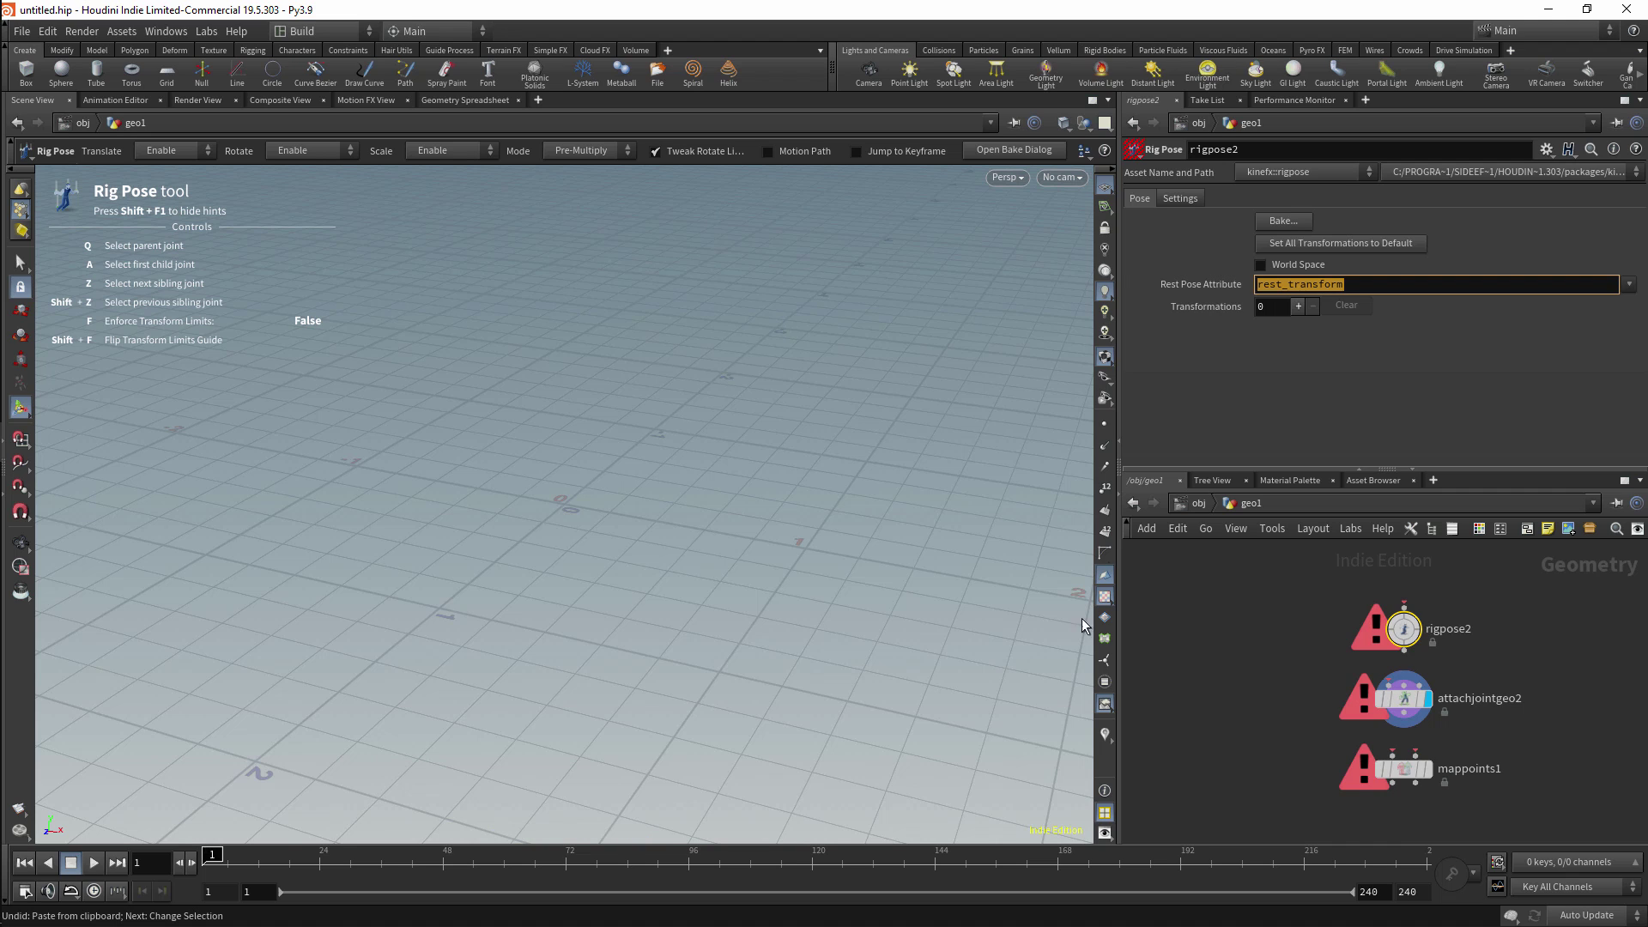
left_click(1198, 694)
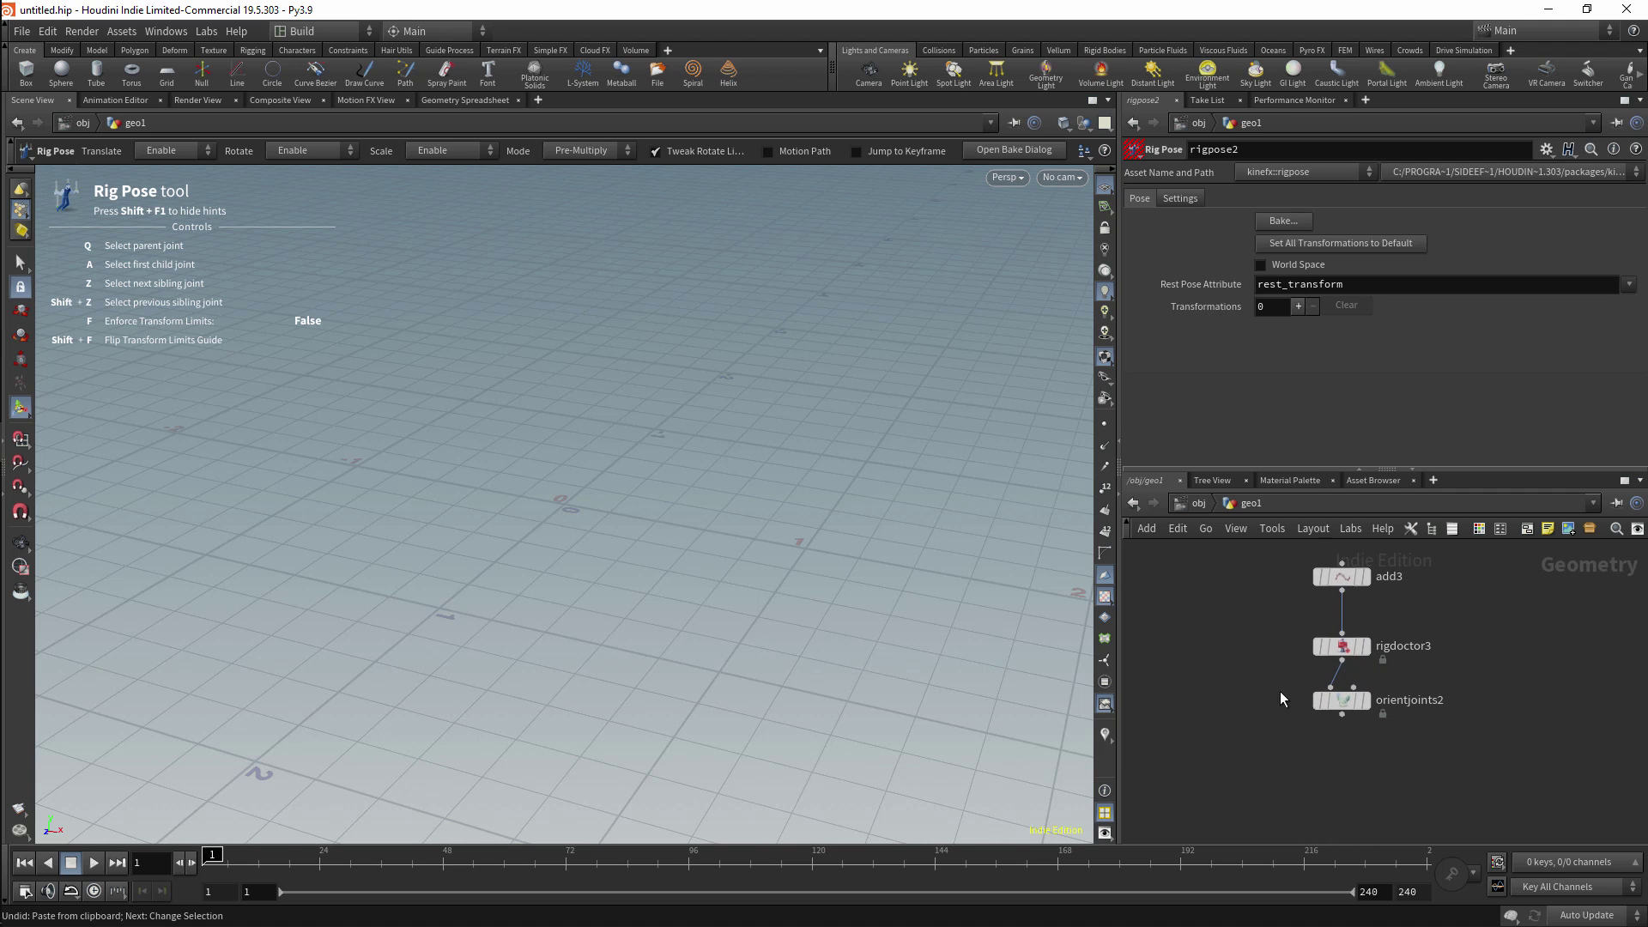
Inspect orientjoints2's joint skeleton and pan the network to make room below it.
left_click(1404, 709)
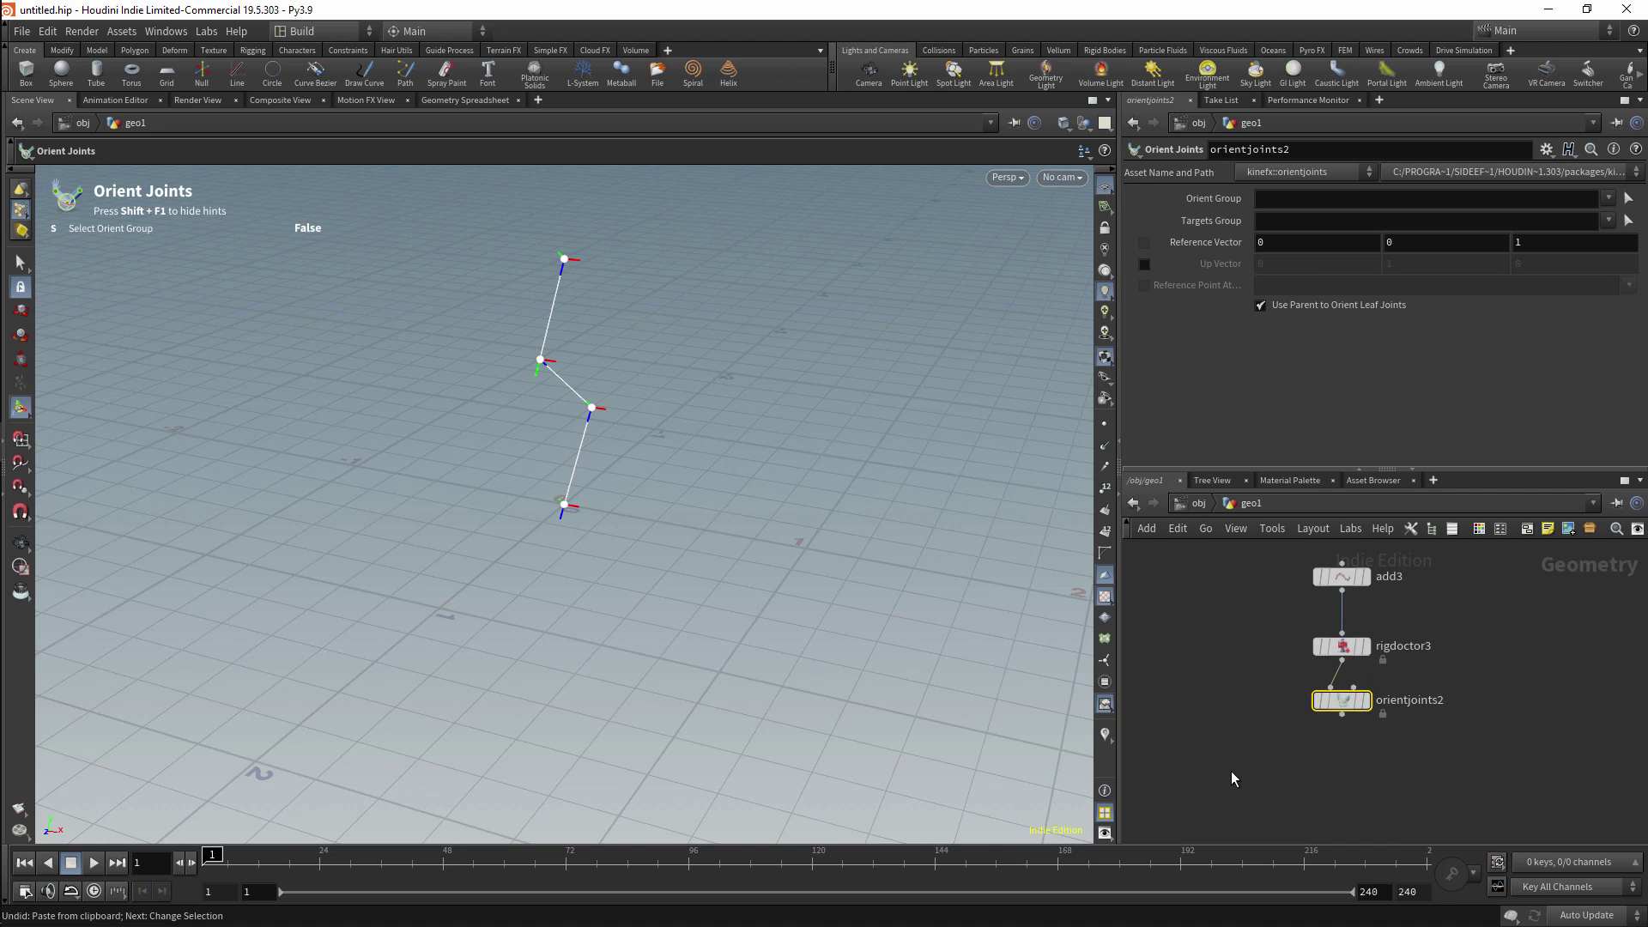
middle_click_drag(1228, 737, 1231, 717)
scroll(1231, 729, "down", 3)
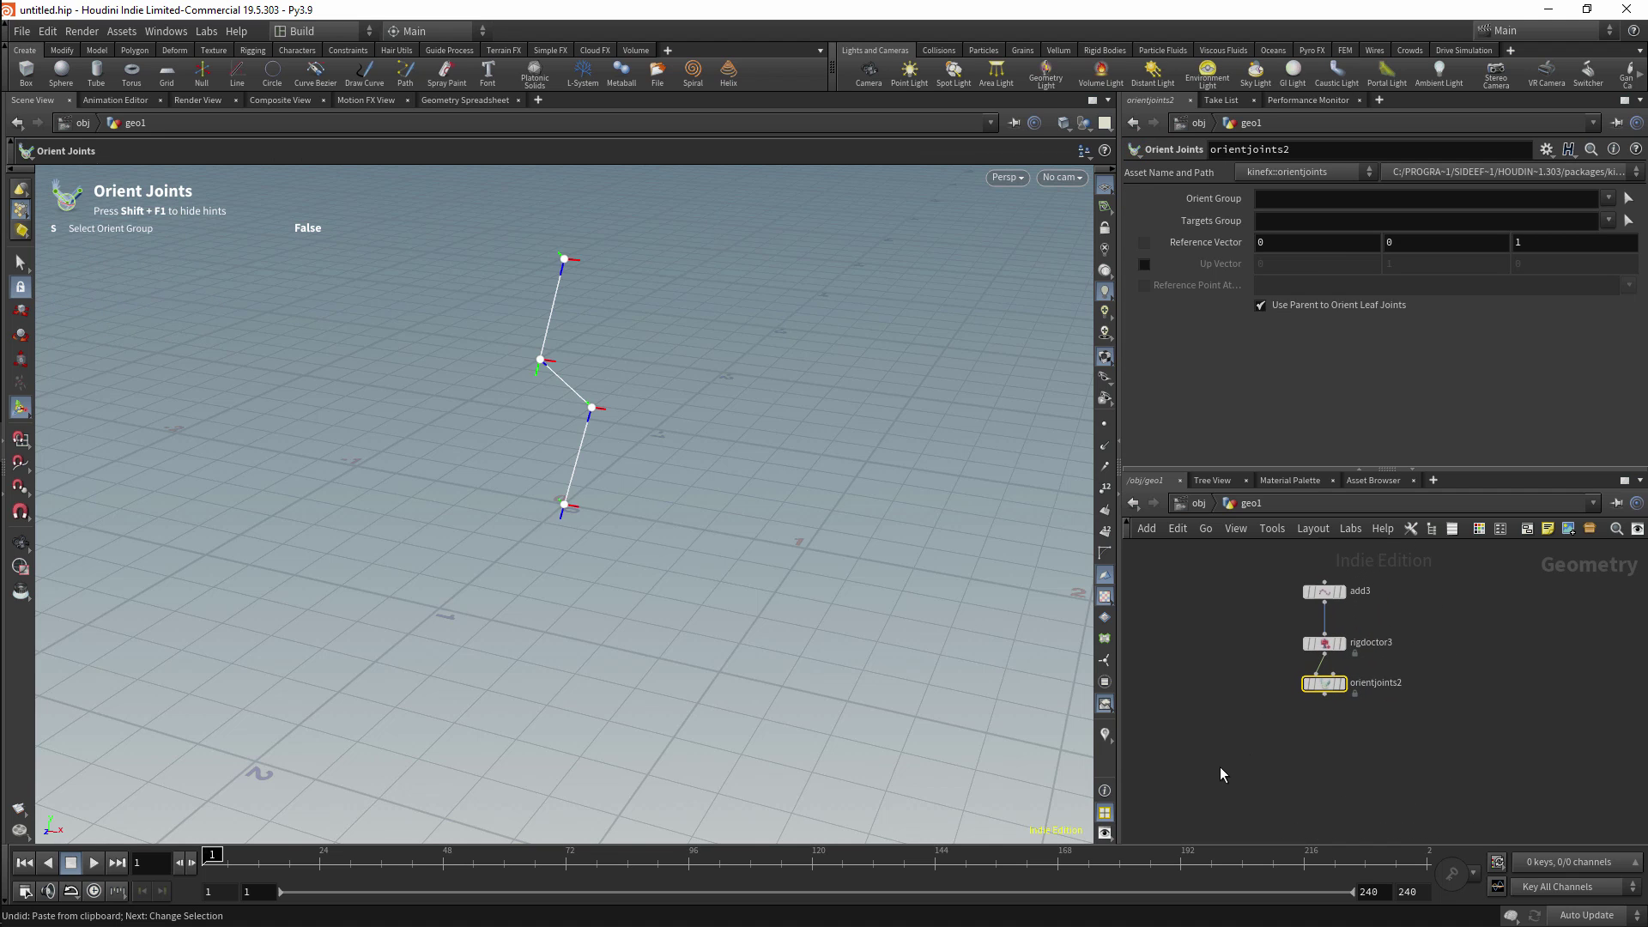
Add a Rig Stash Pose node under orientjoints2, with orientjoints2 wired into both inputs.
key("Tab")
type("sta")
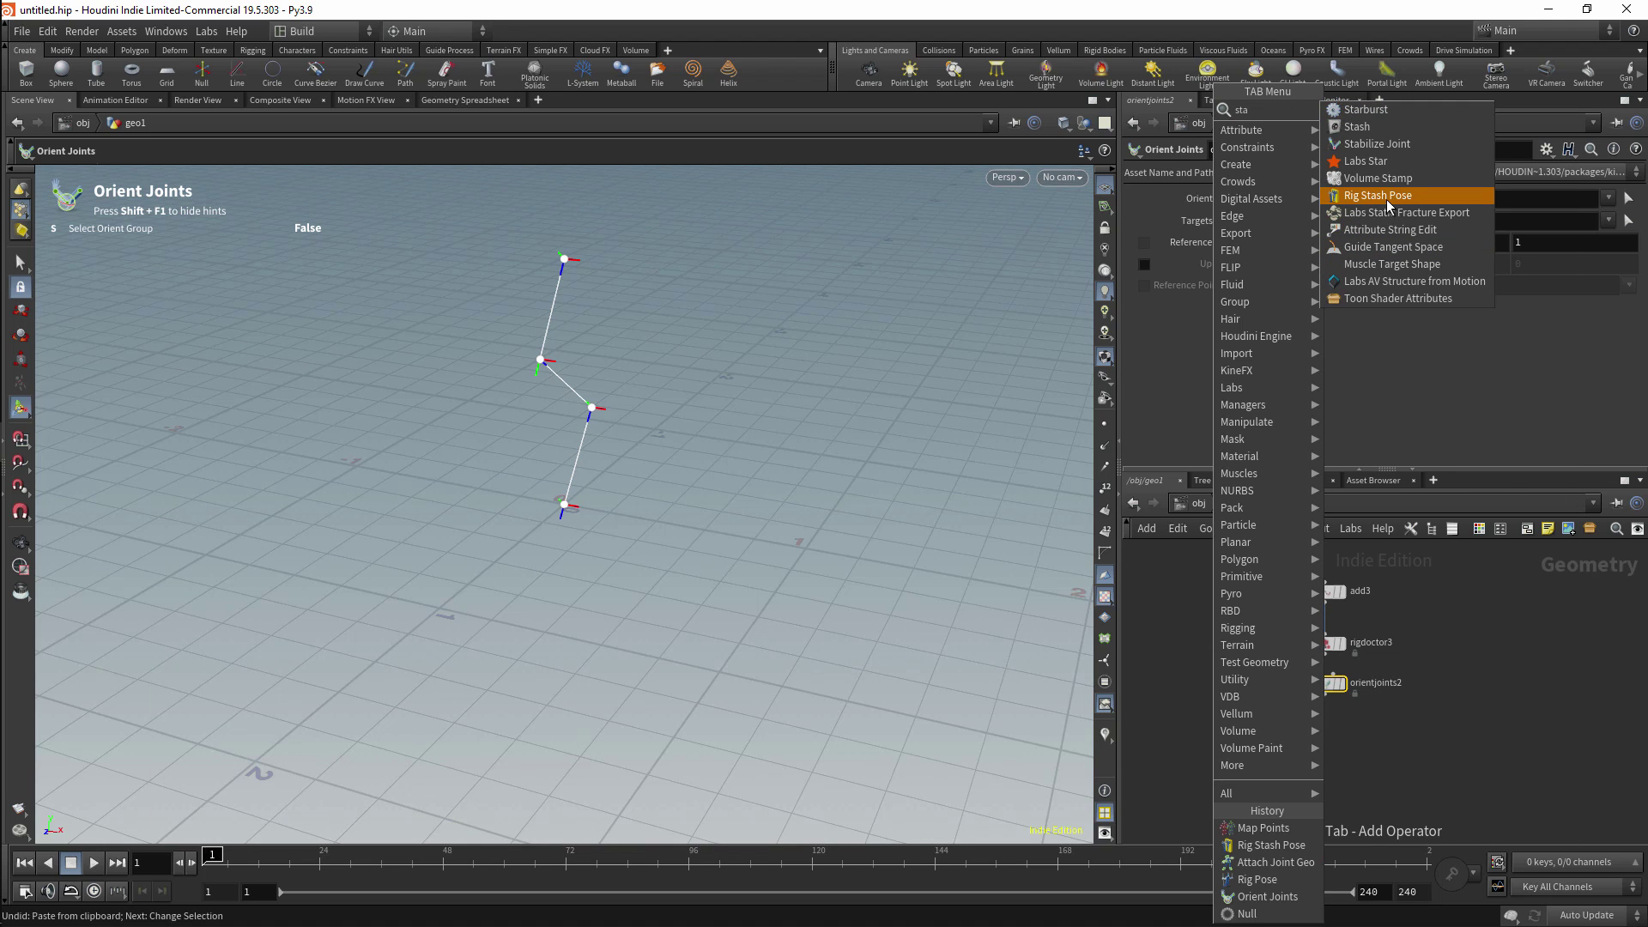
mouse_move(1241, 370)
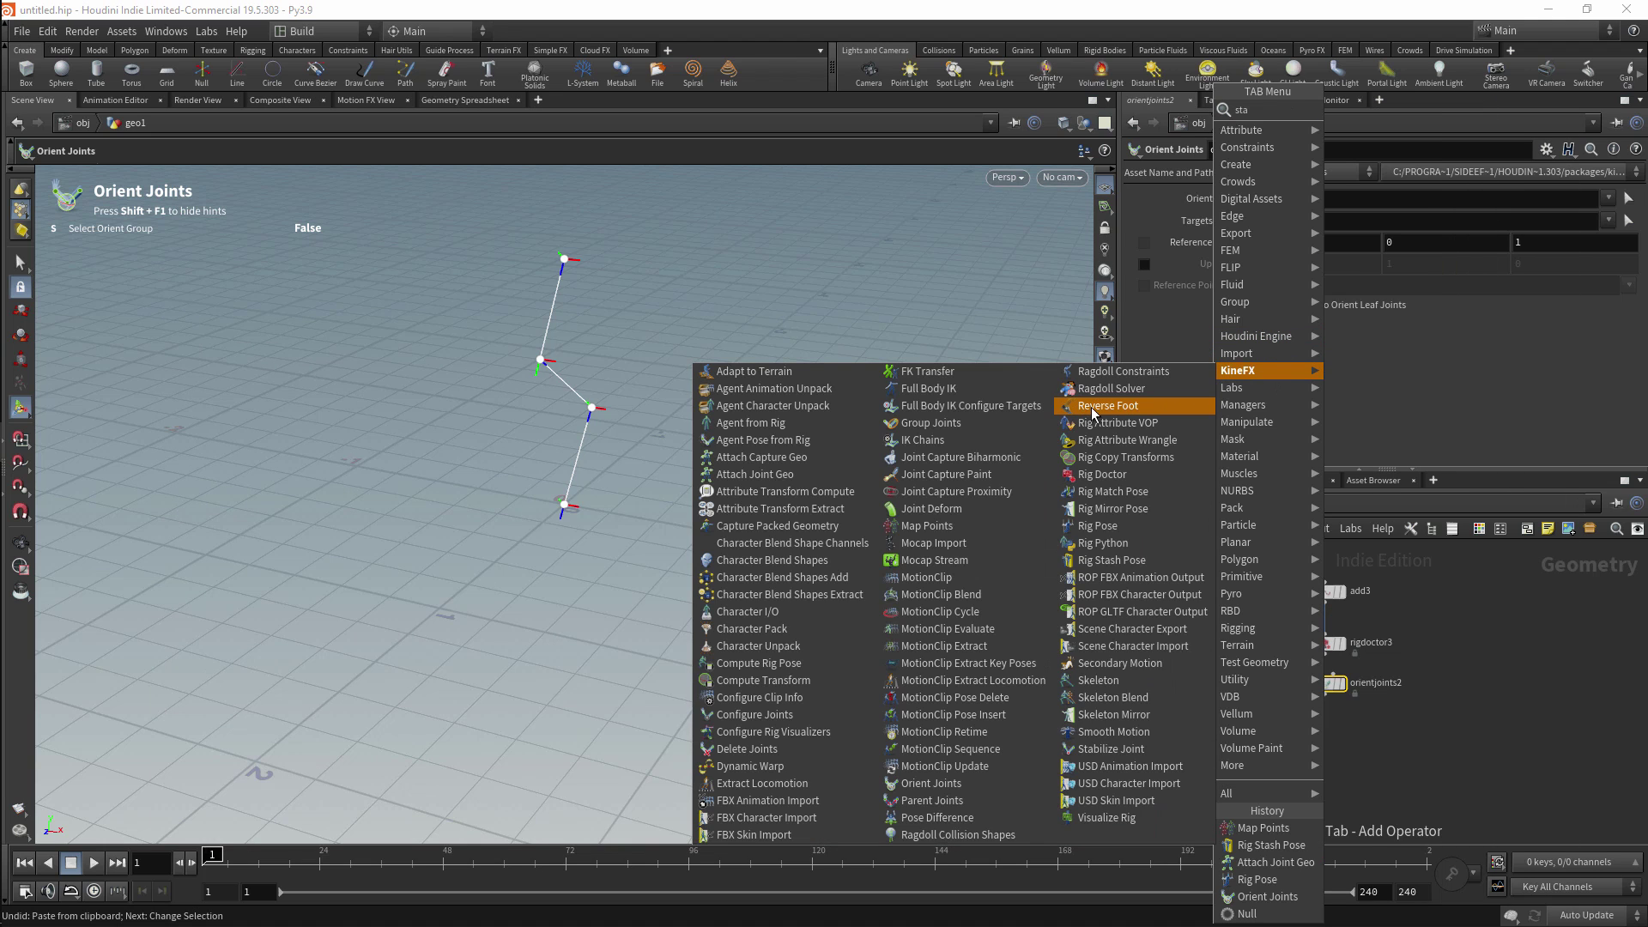
left_click(1111, 568)
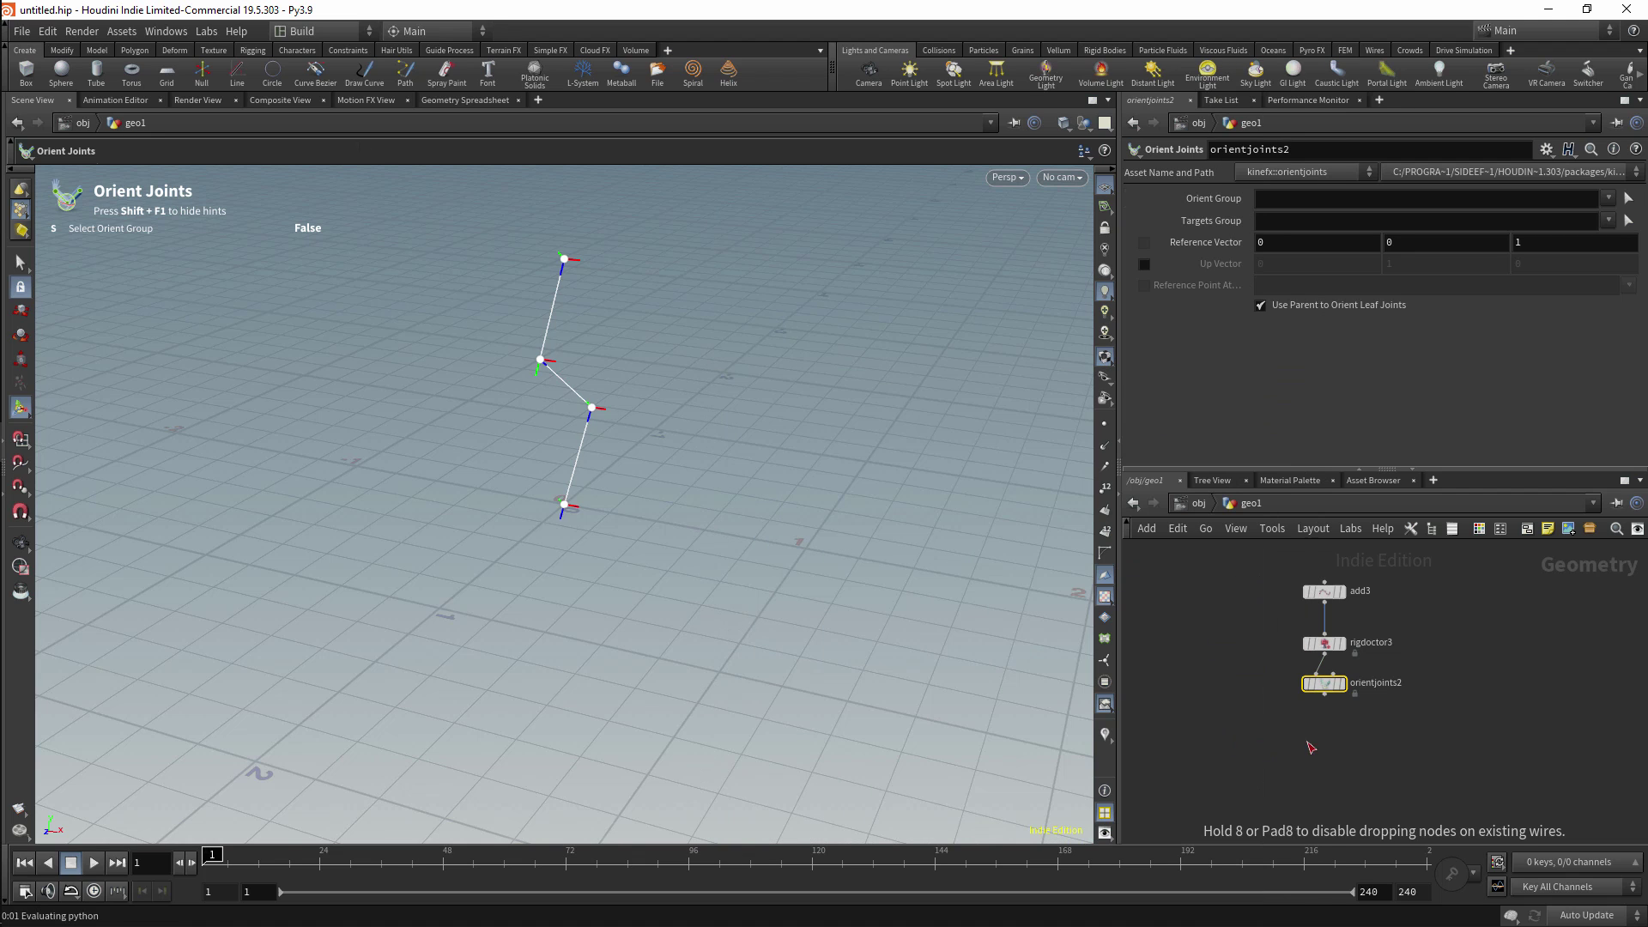
left_click(1290, 754)
left_click_drag(1289, 754, 1327, 765)
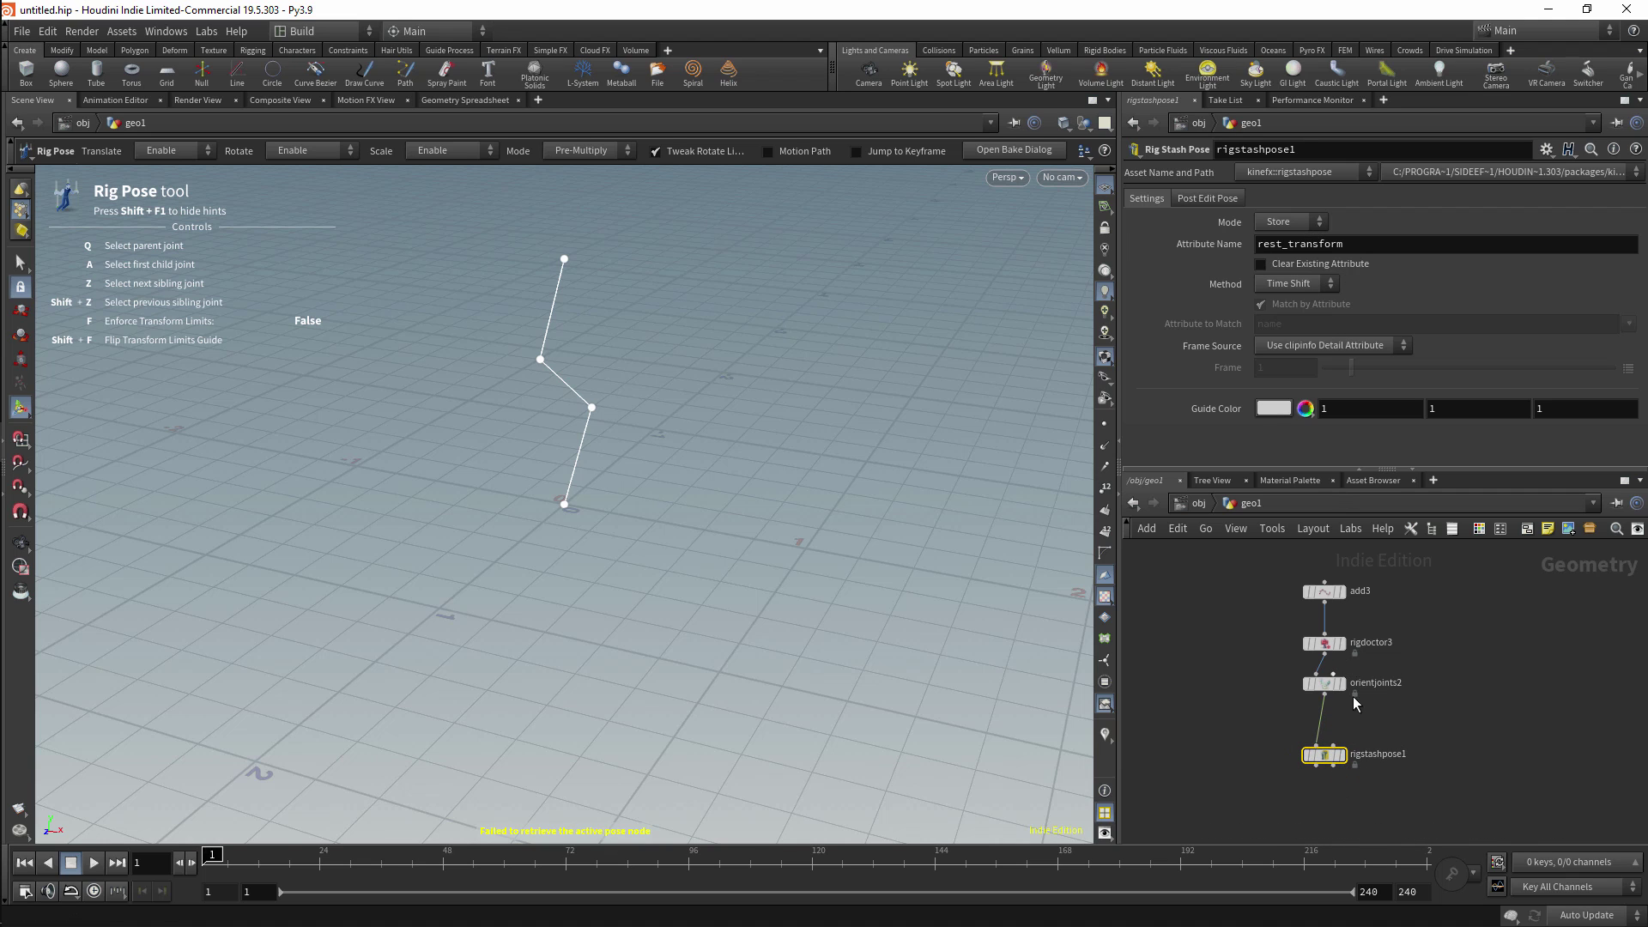
left_click_drag(1325, 694, 1383, 739)
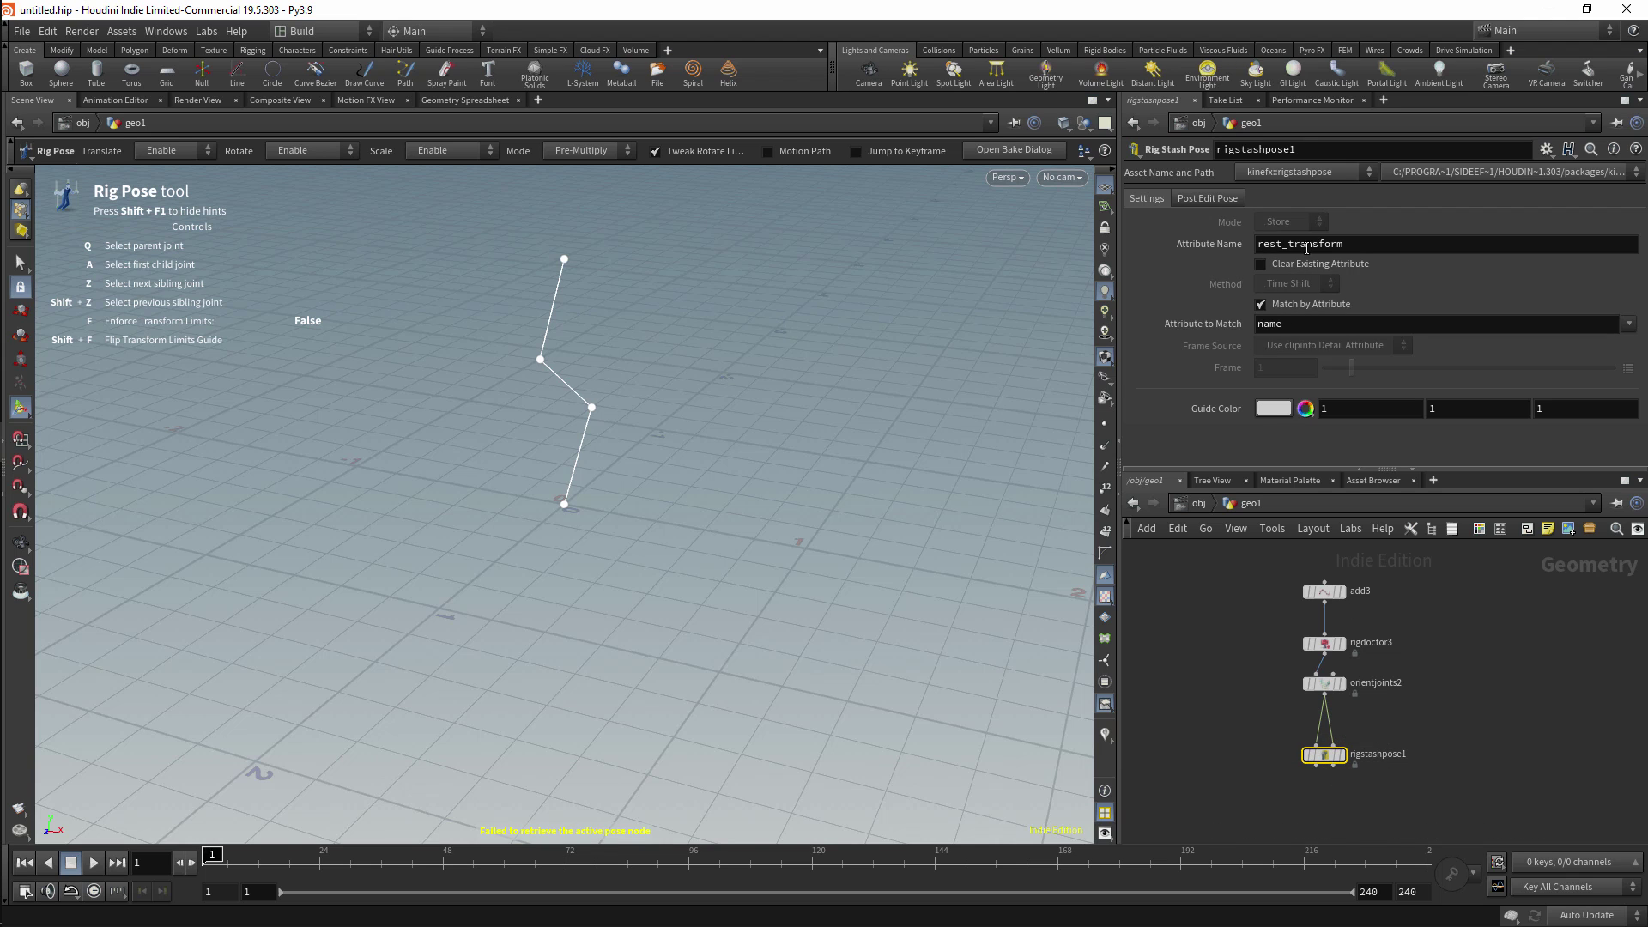
mouse_move(1333, 764)
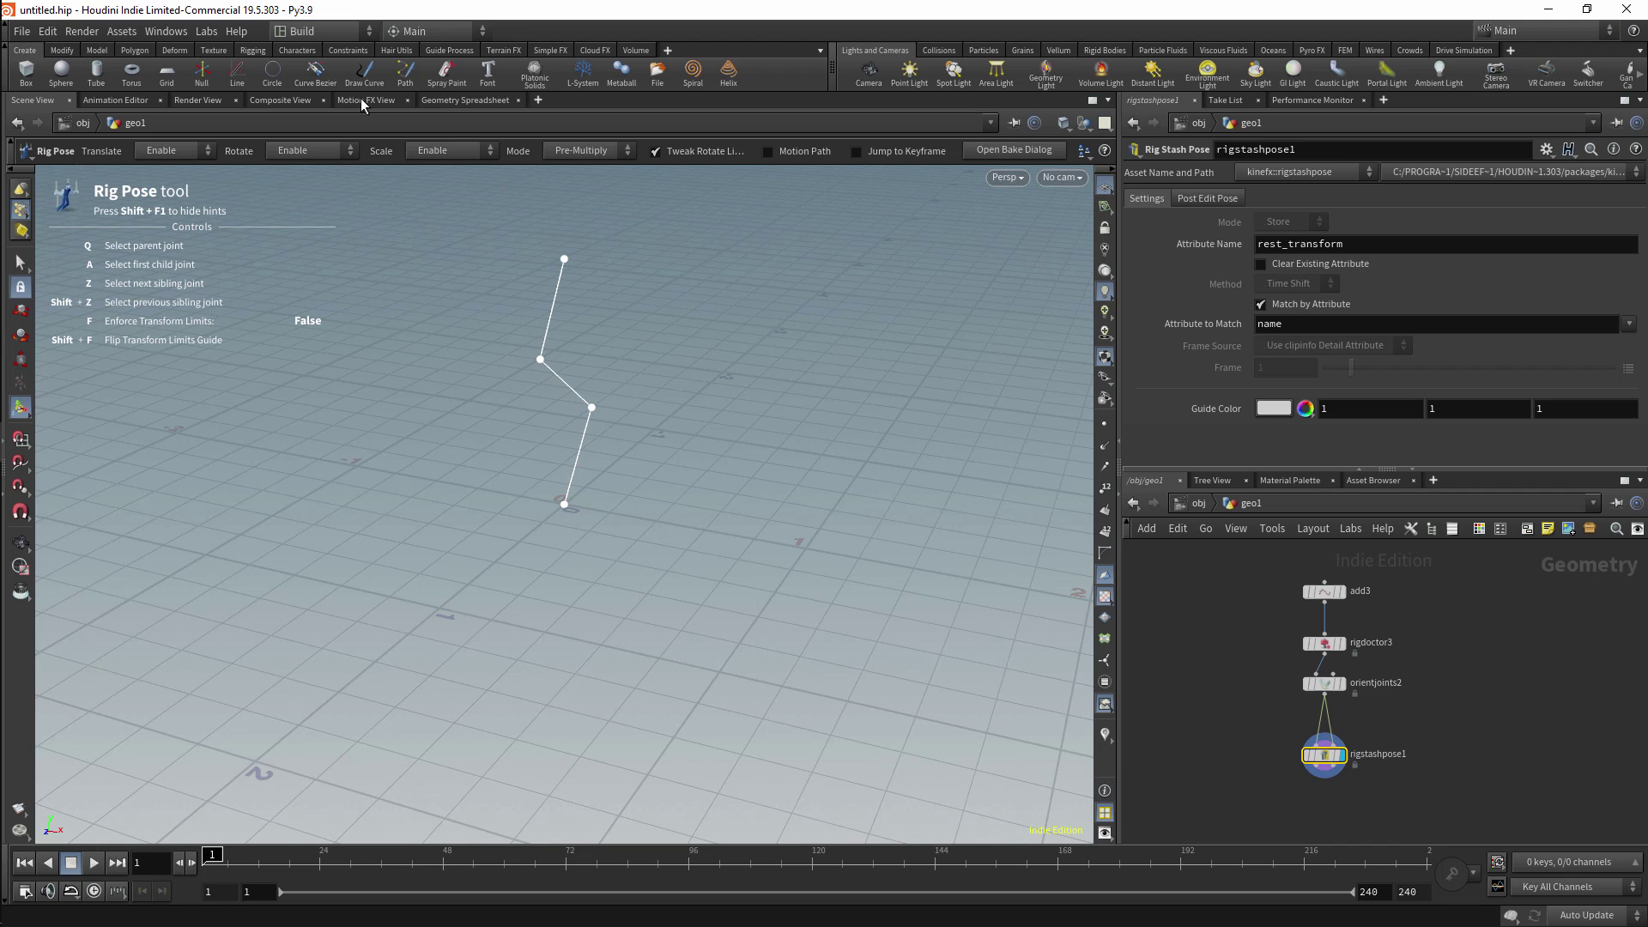
Show rigstashpose1's points in the Geometry Spreadsheet with a widened rest_transform column, then shift the node left.
left_click(443, 101)
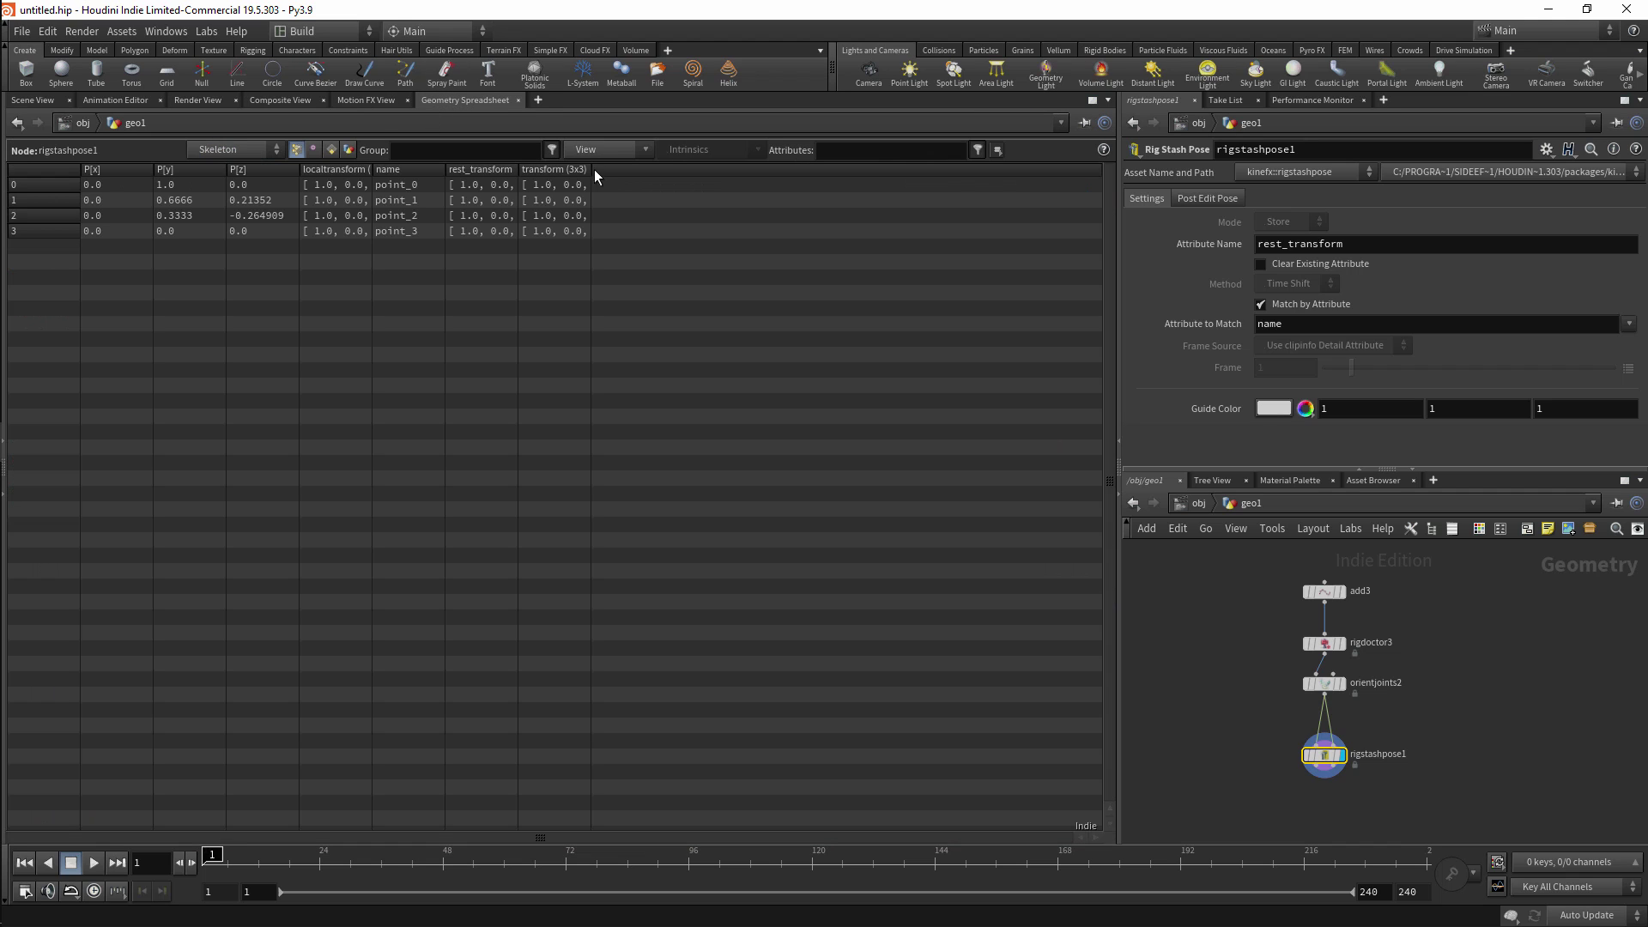
left_click_drag(593, 168, 815, 168)
left_click_drag(518, 168, 813, 168)
left_click_drag(474, 837, 497, 838)
left_click_drag(787, 169, 1021, 166)
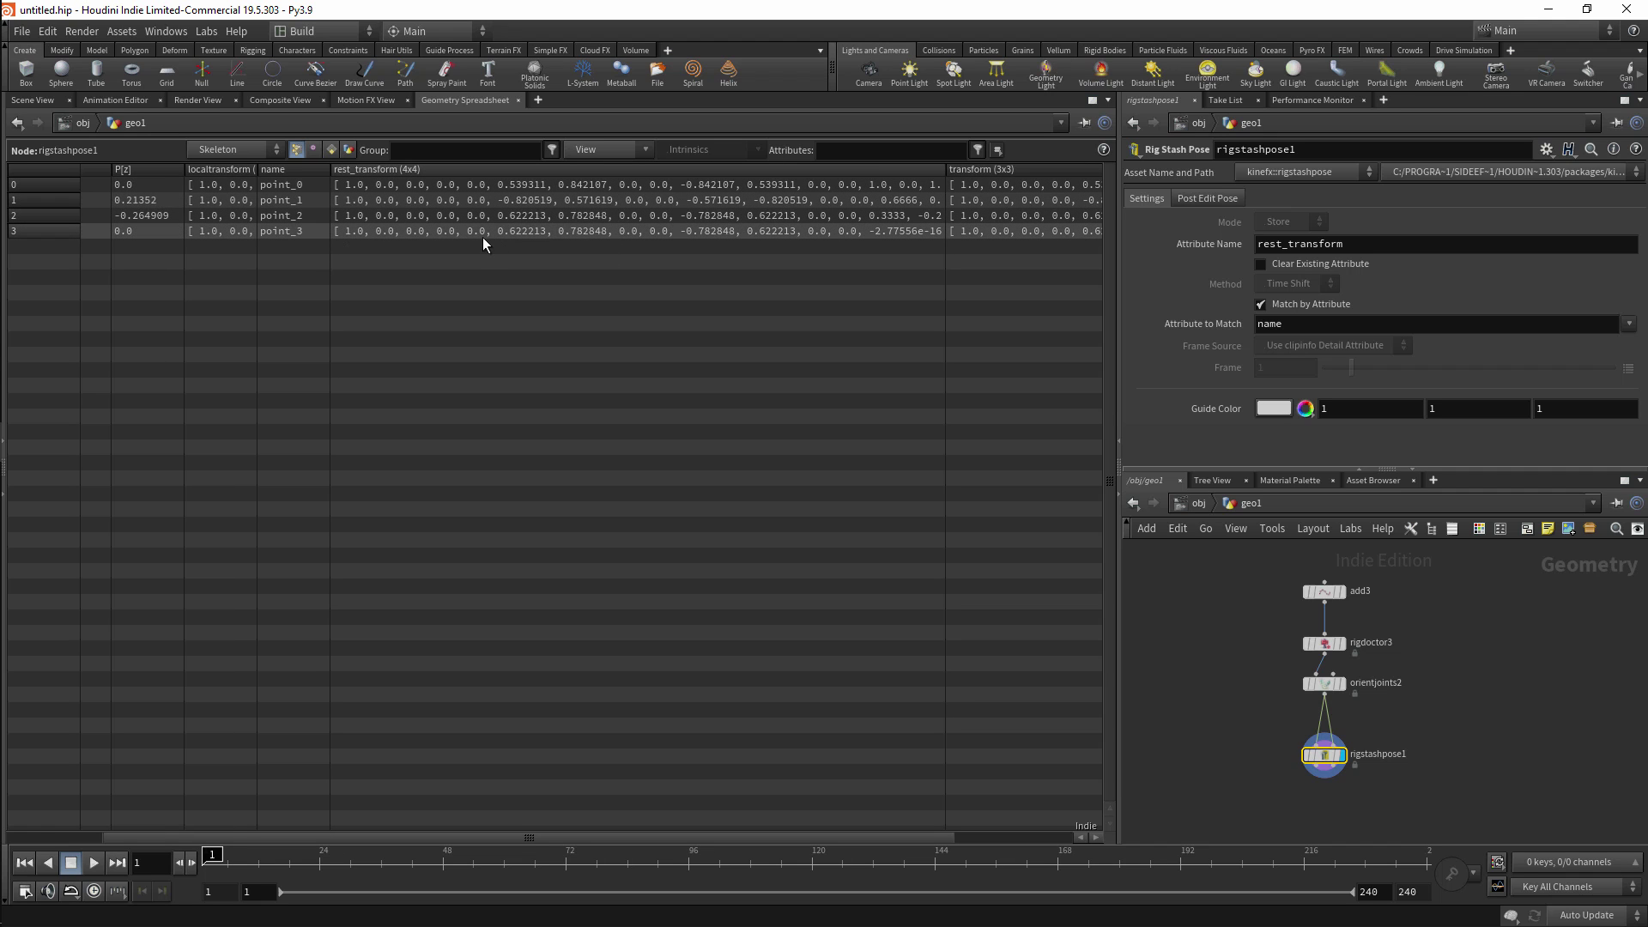
left_click_drag(1406, 756, 1349, 751)
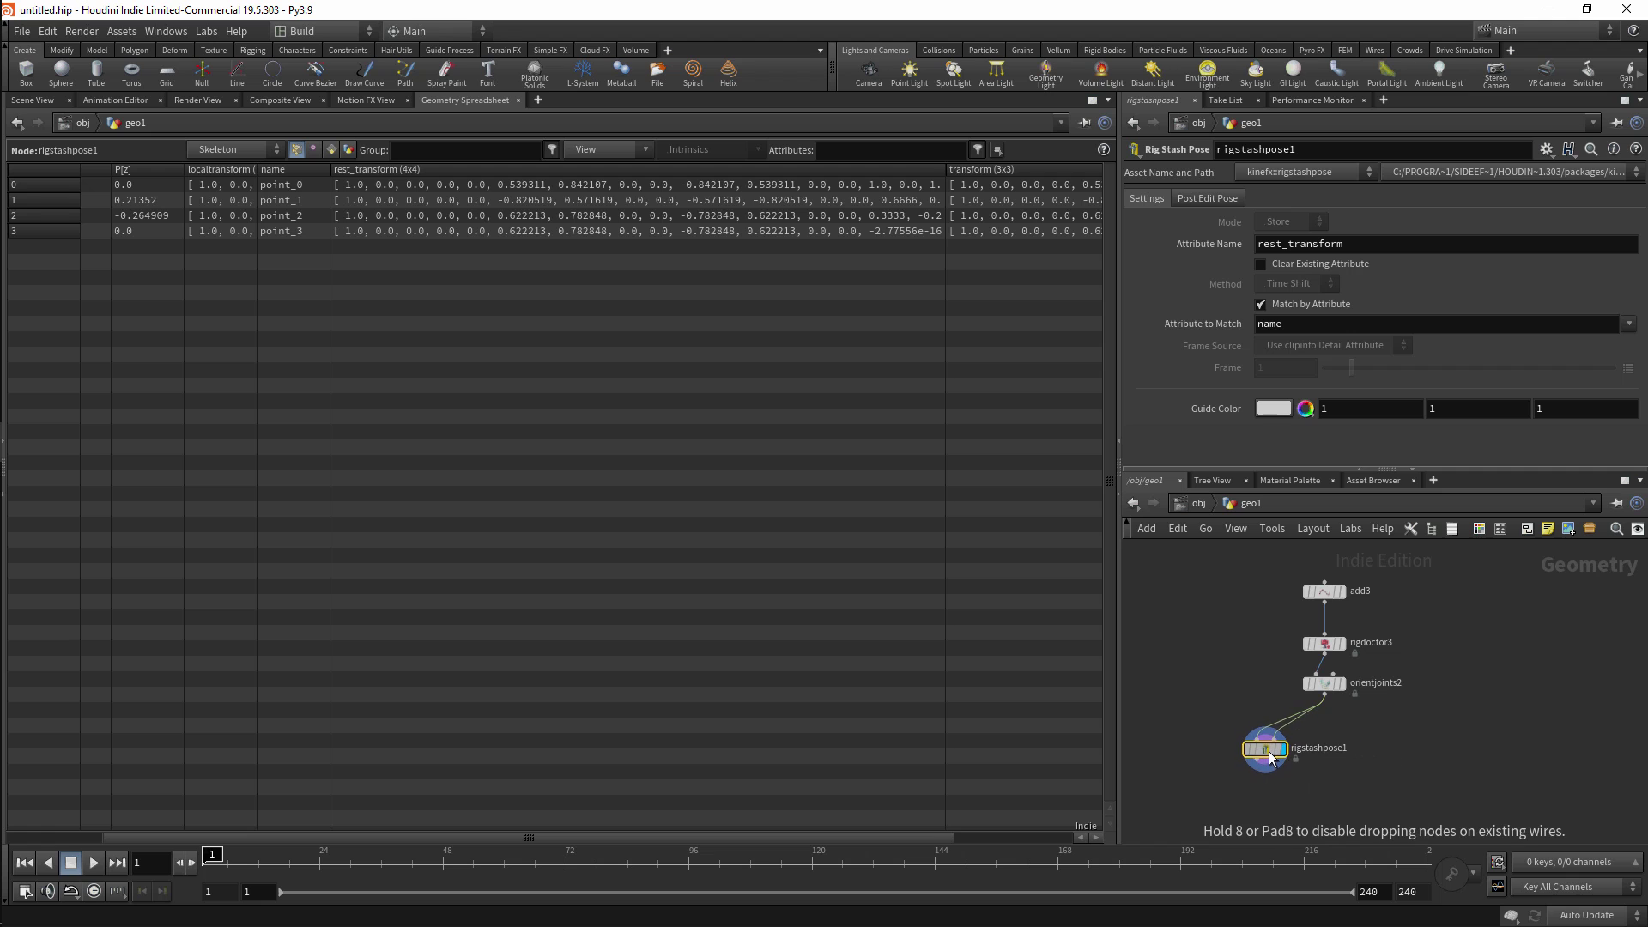
middle_click_drag(1332, 774, 1347, 730)
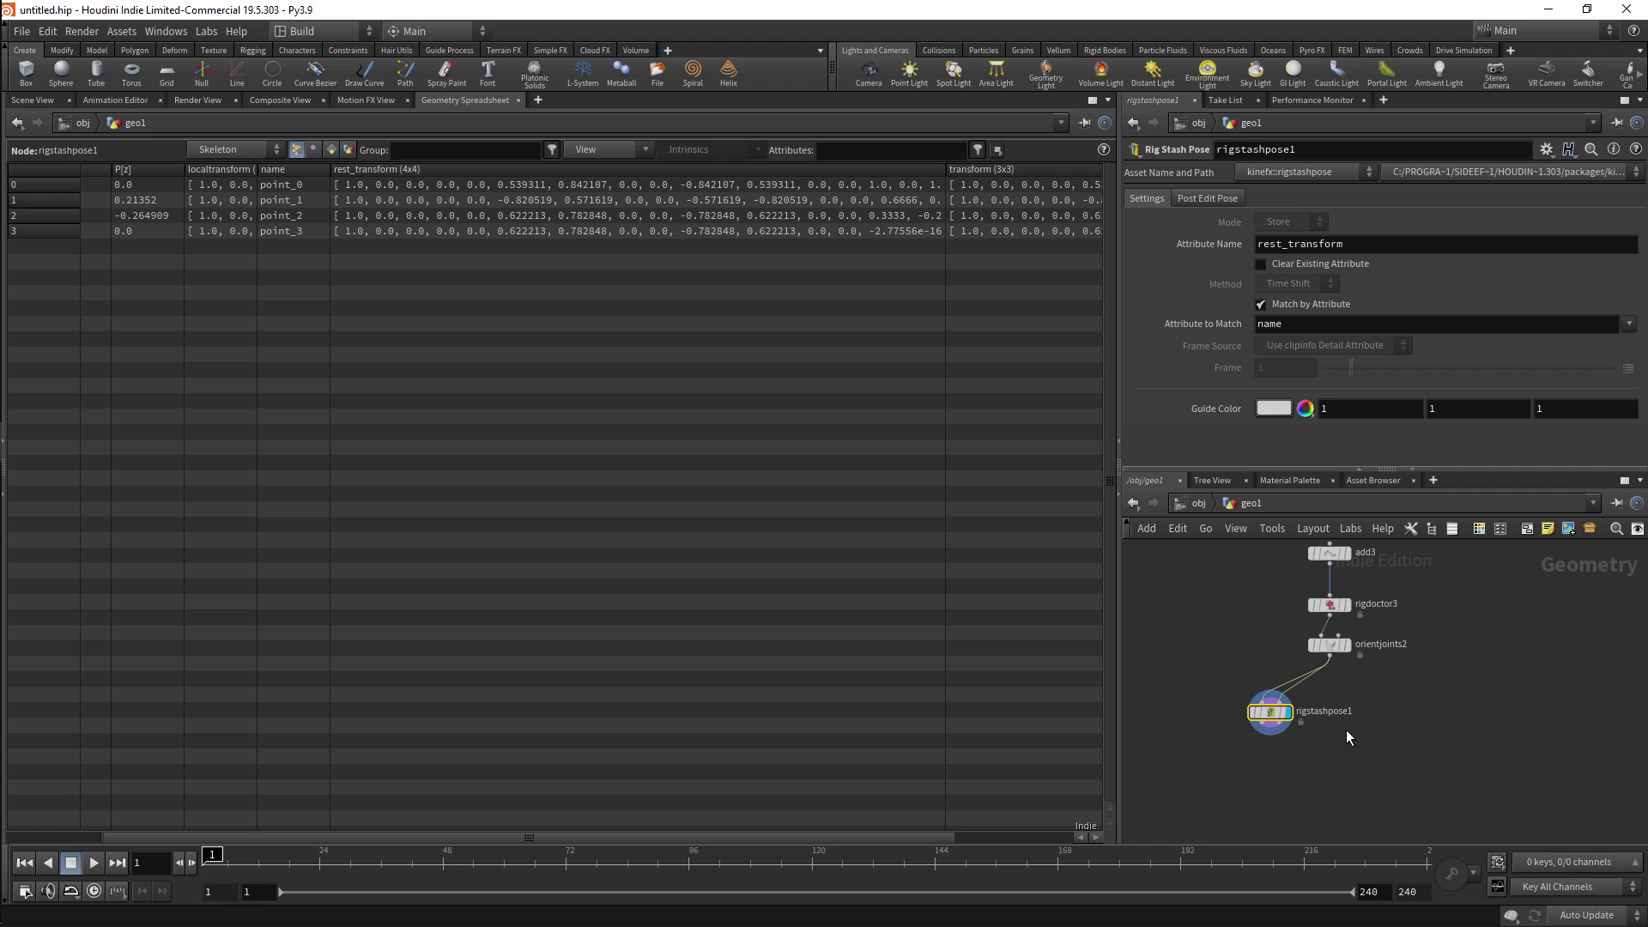
Add rigstashpose2 below rigstashpose1, storing attribute pose1, with orientjoints2 on its second input.
key("Tab")
type("stas")
key("Down")
key("Return")
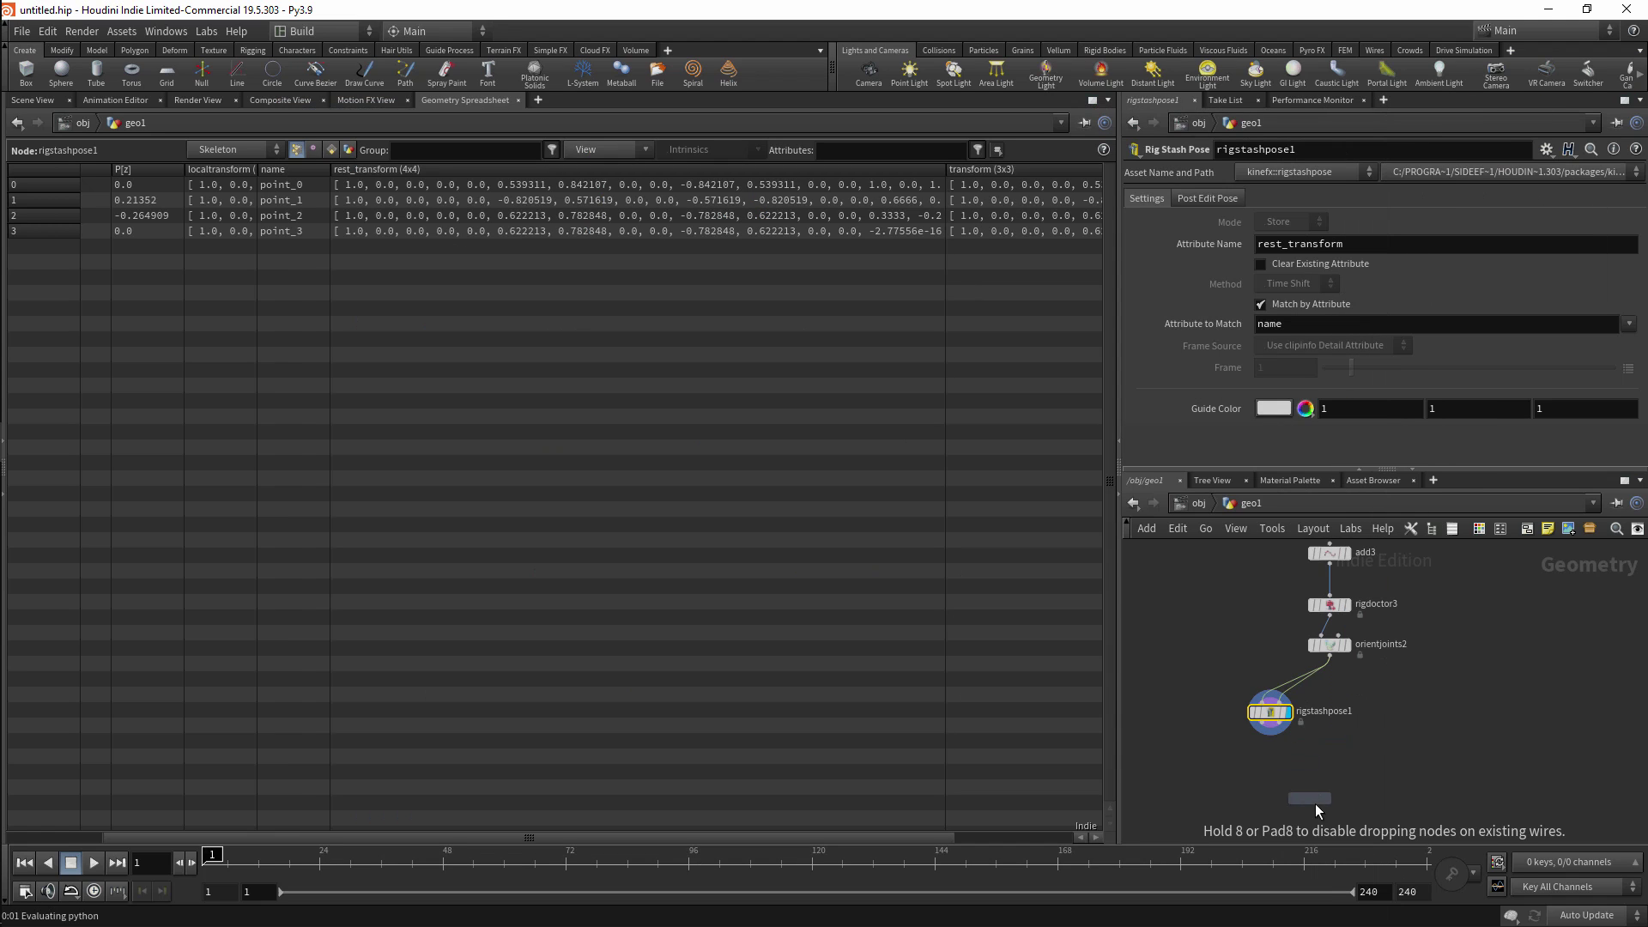
left_click(1295, 762)
left_click_drag(1263, 733, 1325, 793)
left_click_drag(1301, 250, 1188, 270)
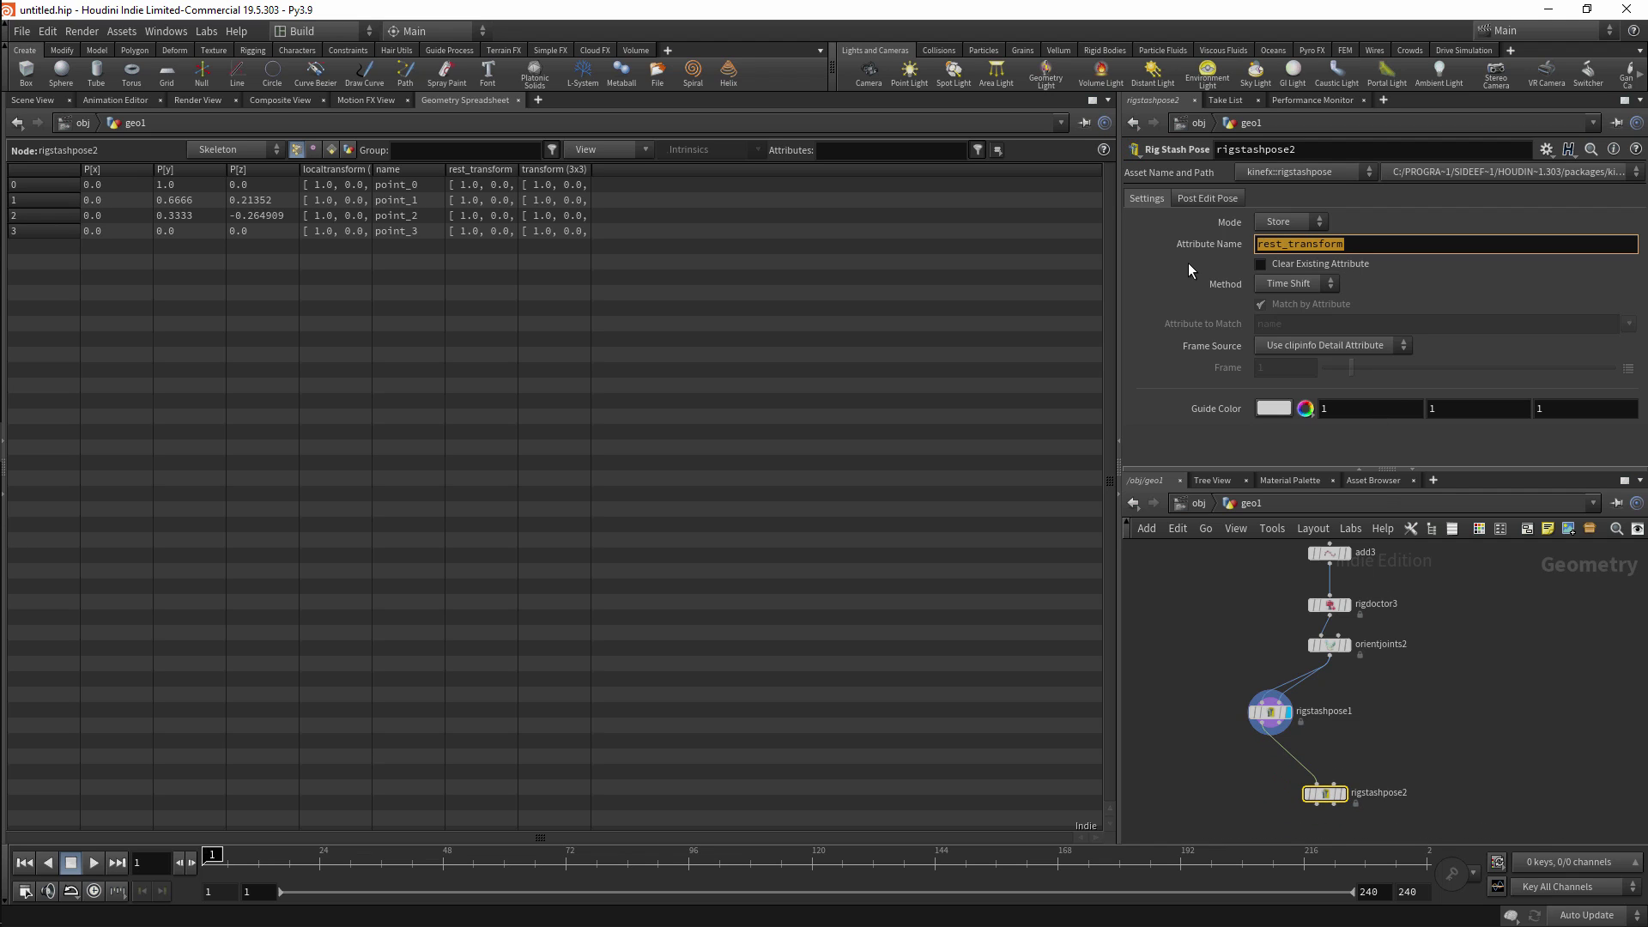
type("pose1")
key("Return")
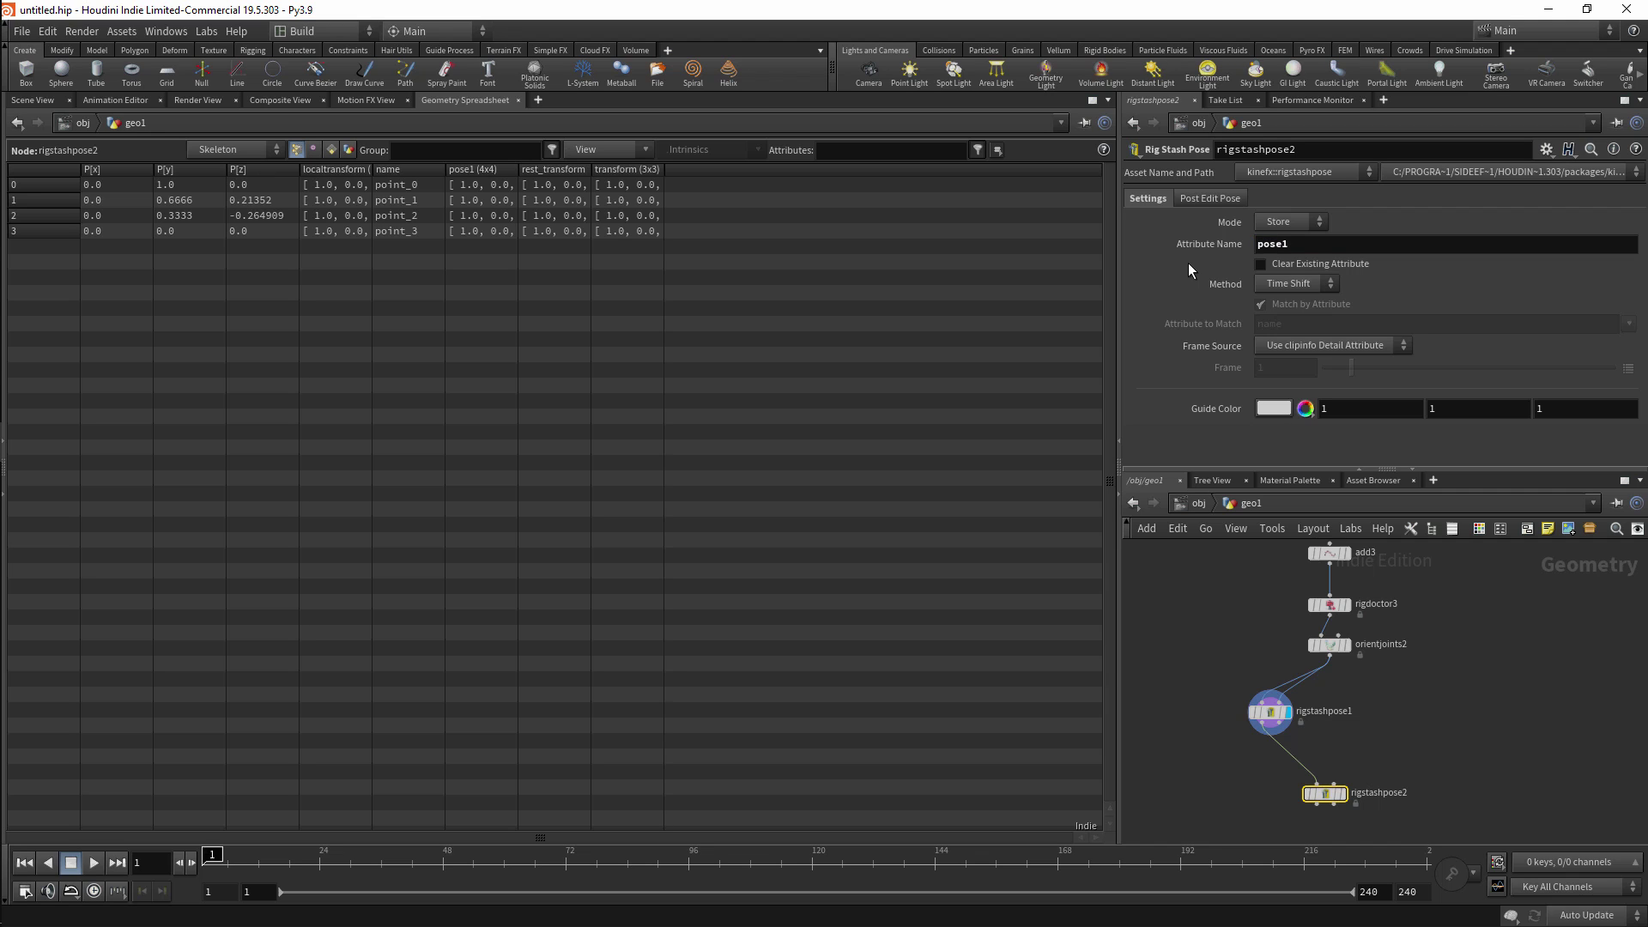
left_click_drag(1329, 656, 1334, 783)
Insert rigpose3 on rigstashpose2's second input, rotating point_1 to 35.3557 and point_2 to -43.2007.
key("Tab")
type("rig")
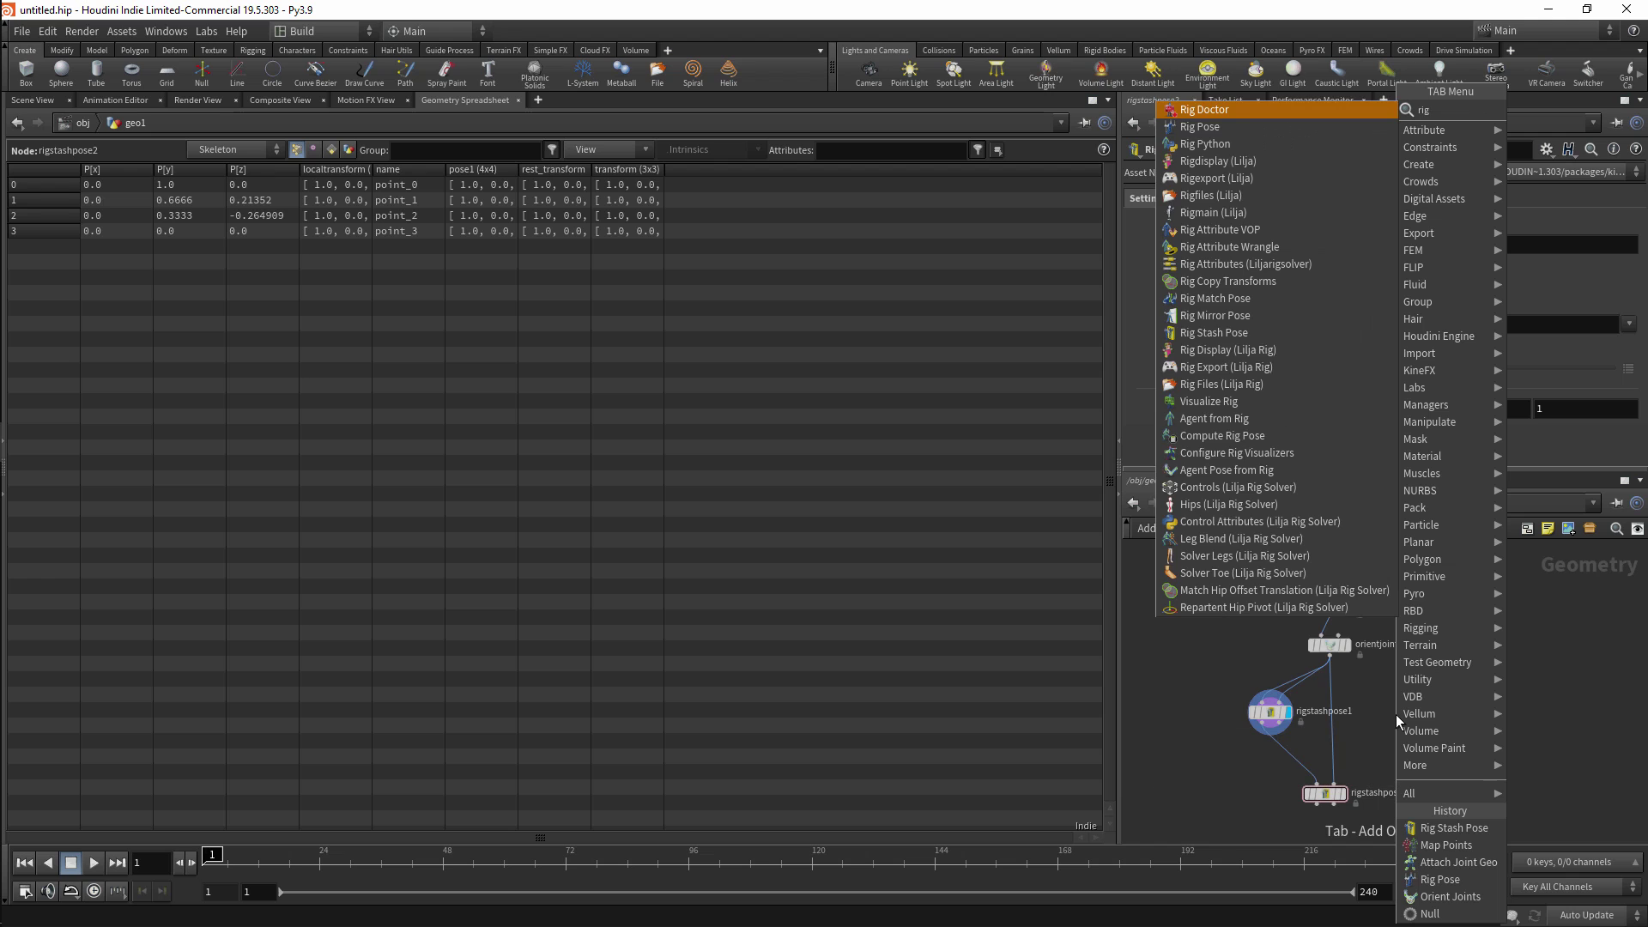
key("Down")
key("Return")
left_click(1374, 734)
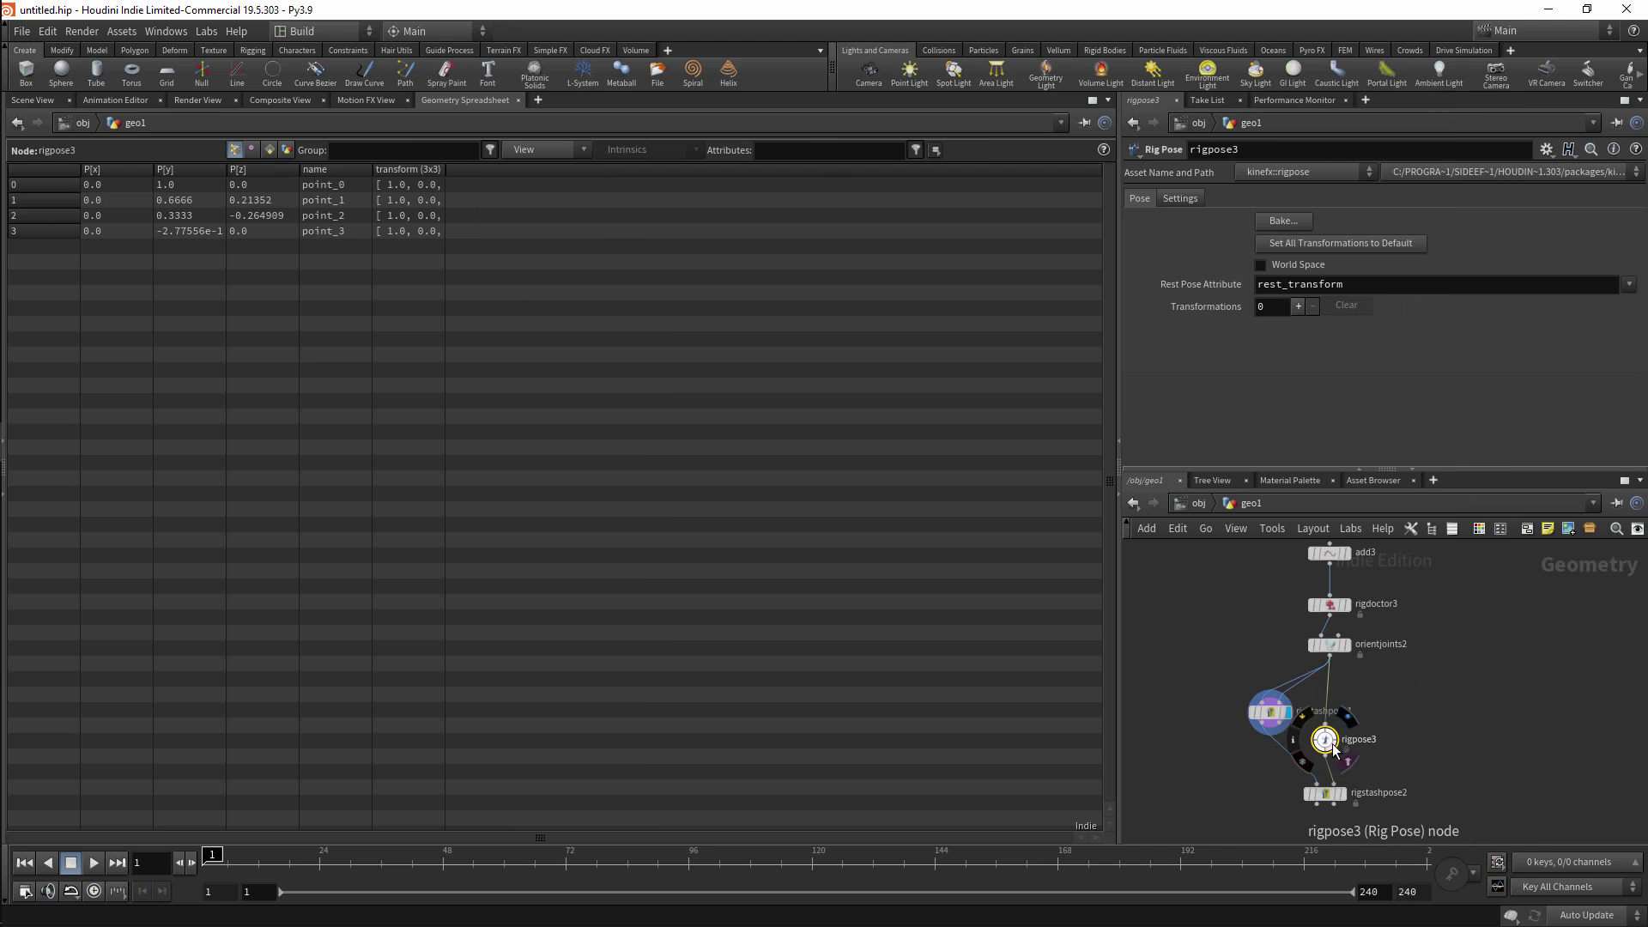
left_click(40, 102)
left_click(550, 367)
left_click_drag(550, 403, 563, 259)
left_click(607, 327)
left_click(1326, 793)
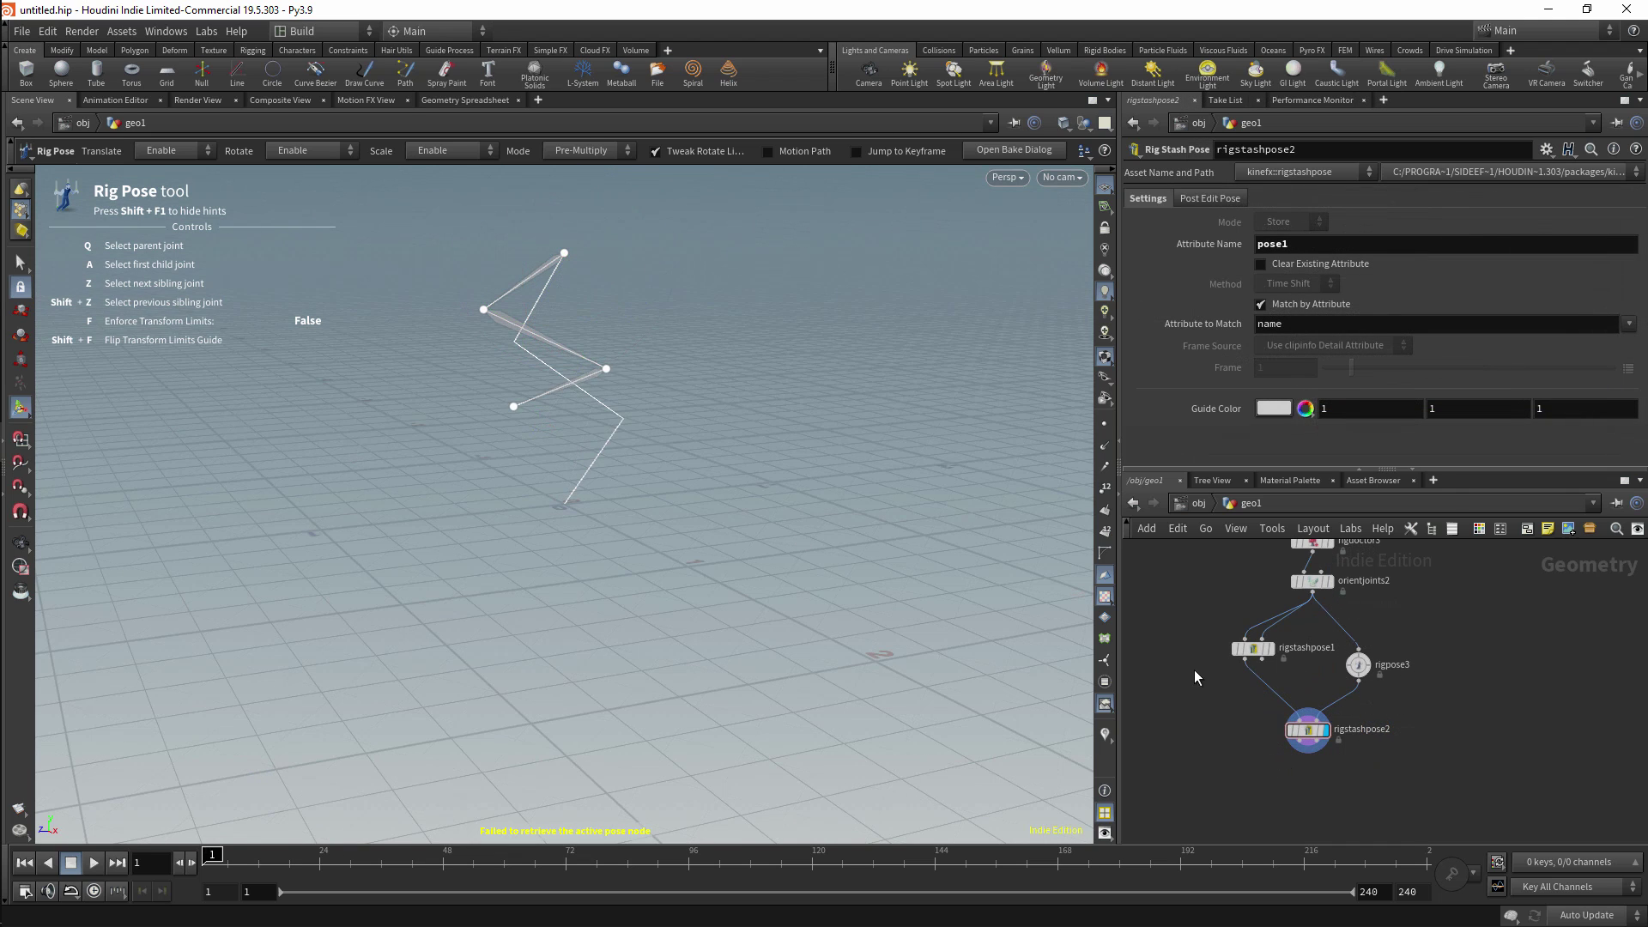
Add a Skeleton Blend node under rigstashpose2, wiring in rigstashpose2 and rigpose3.
key("Tab")
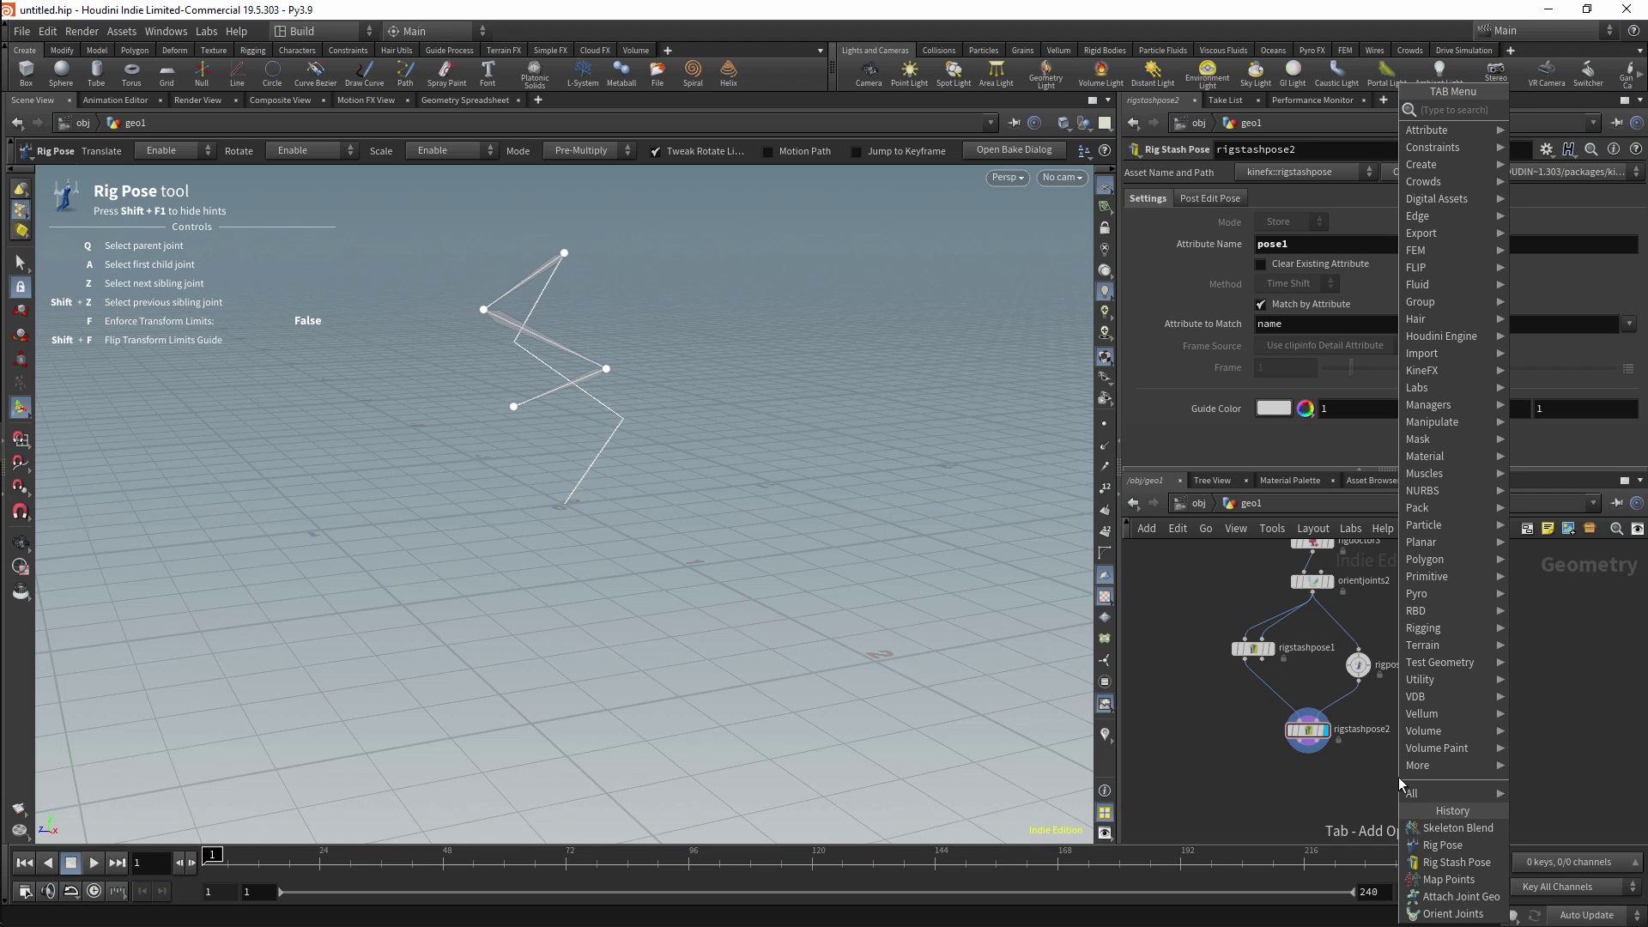
type("skeleble")
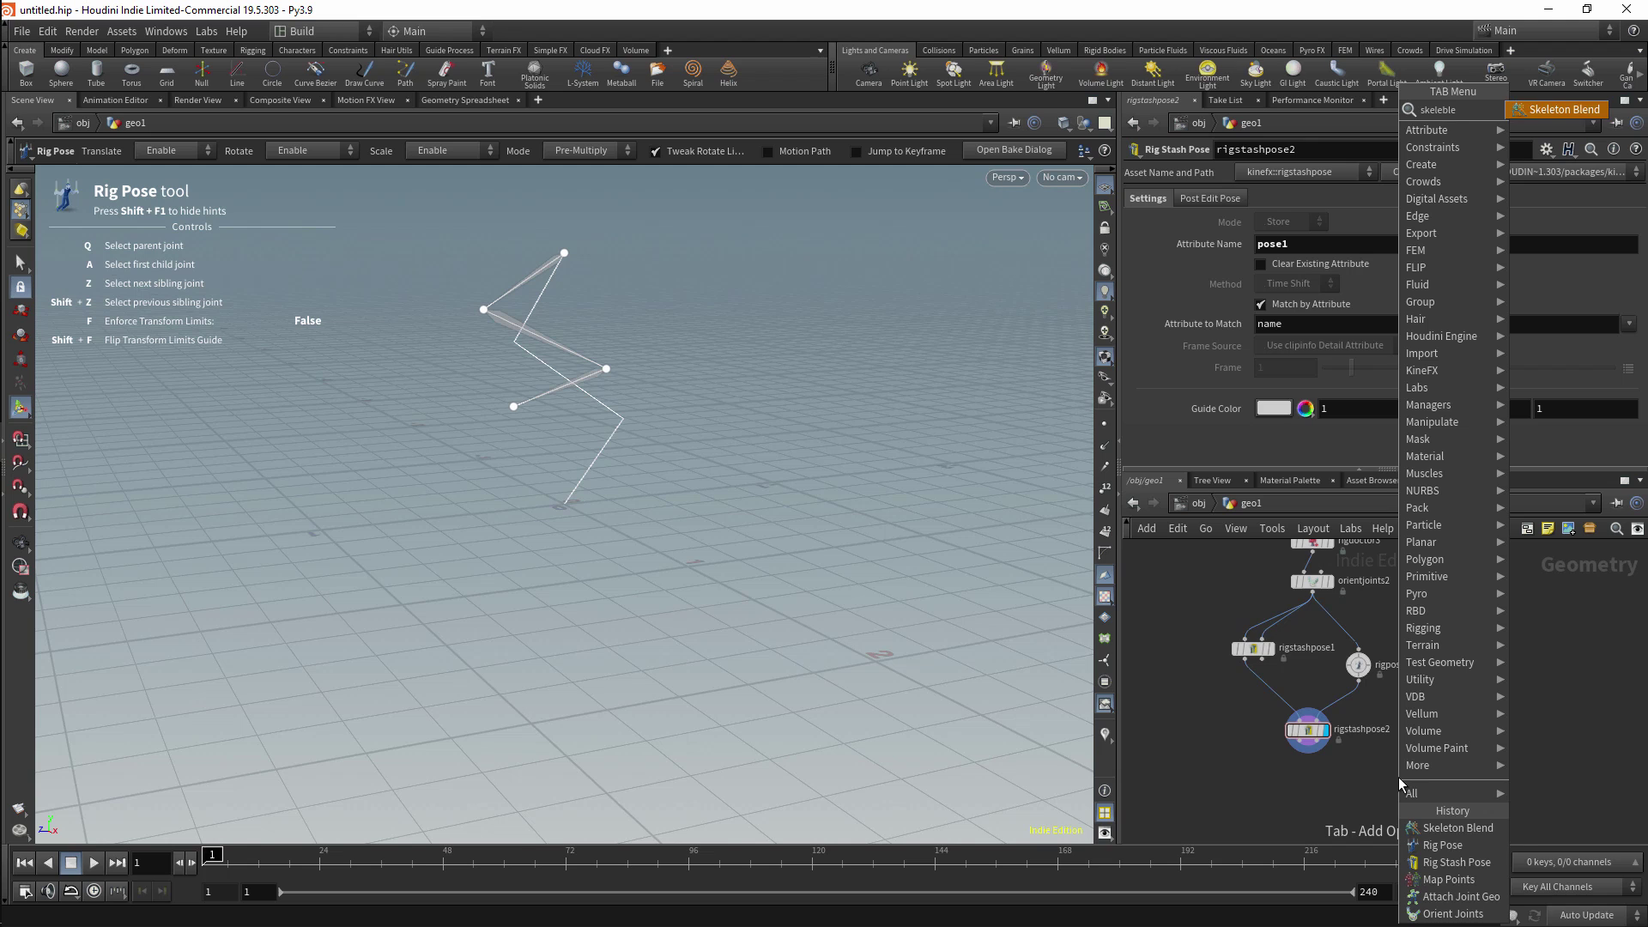
key("Return")
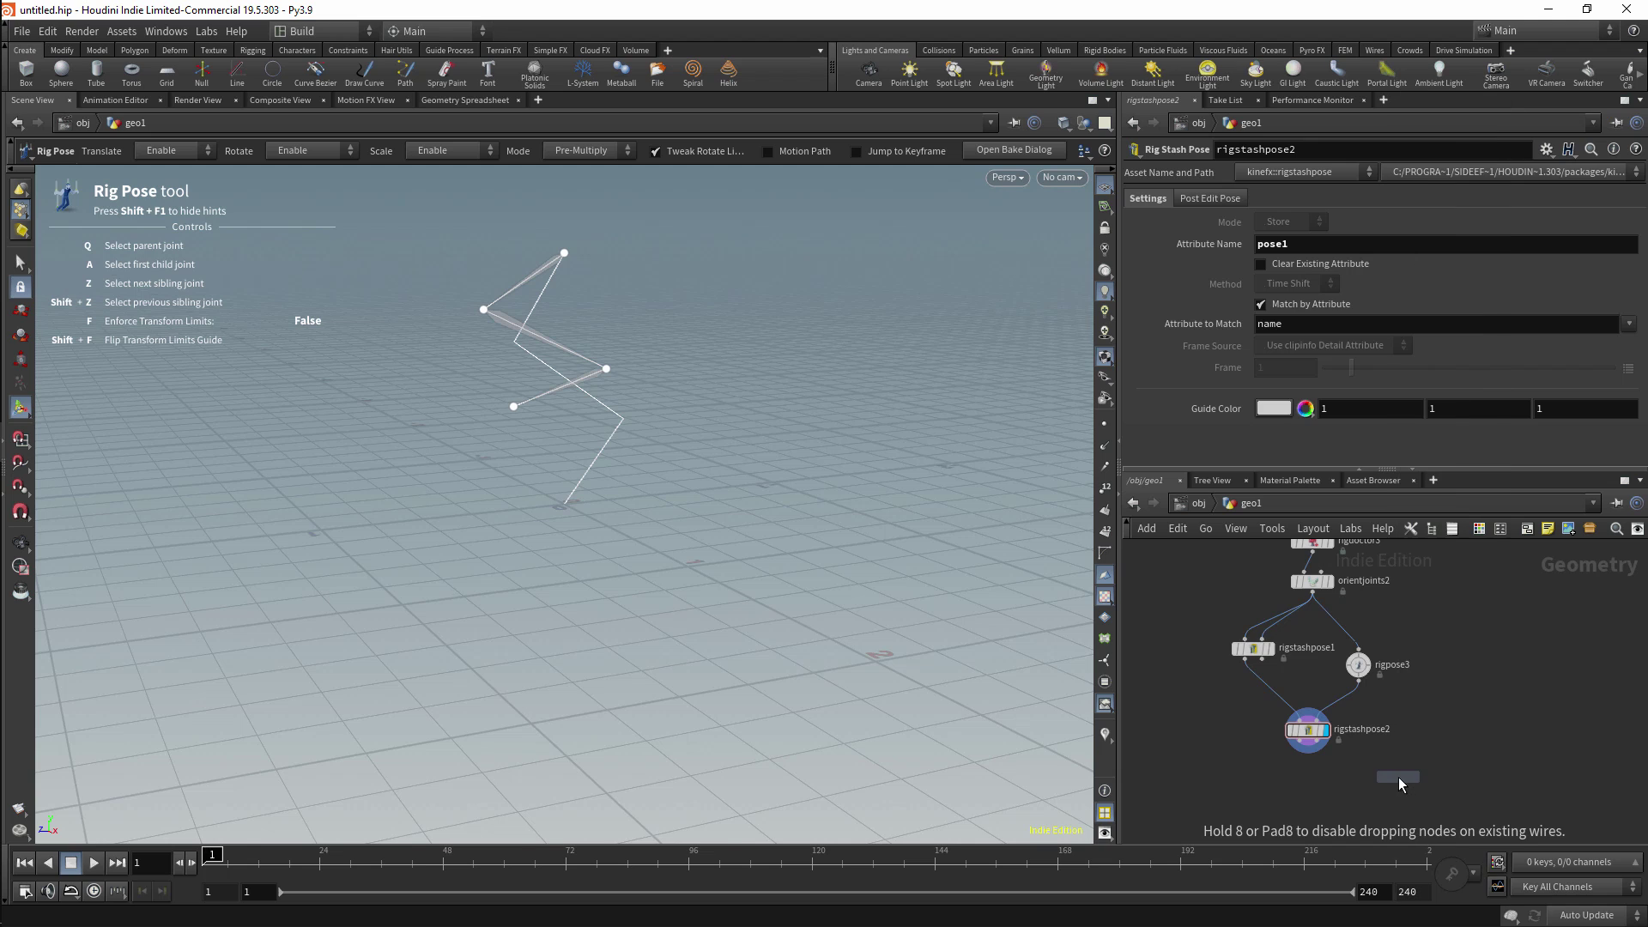
left_click(1311, 795)
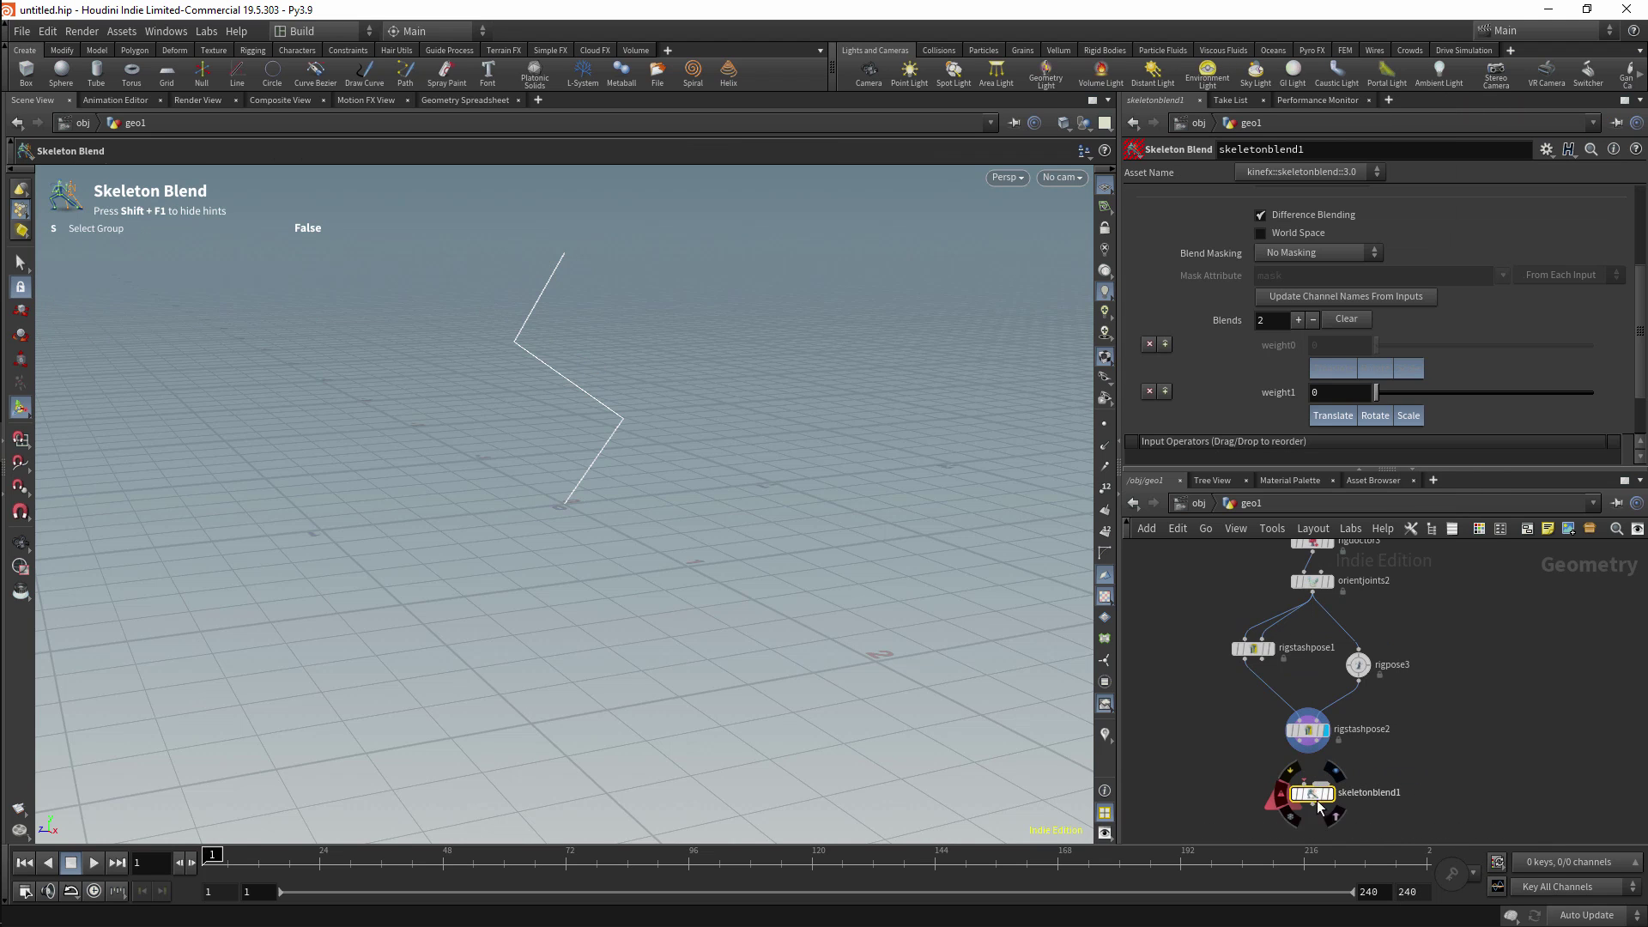
left_click_drag(1301, 751, 1308, 800)
left_click_drag(1358, 681, 1328, 801)
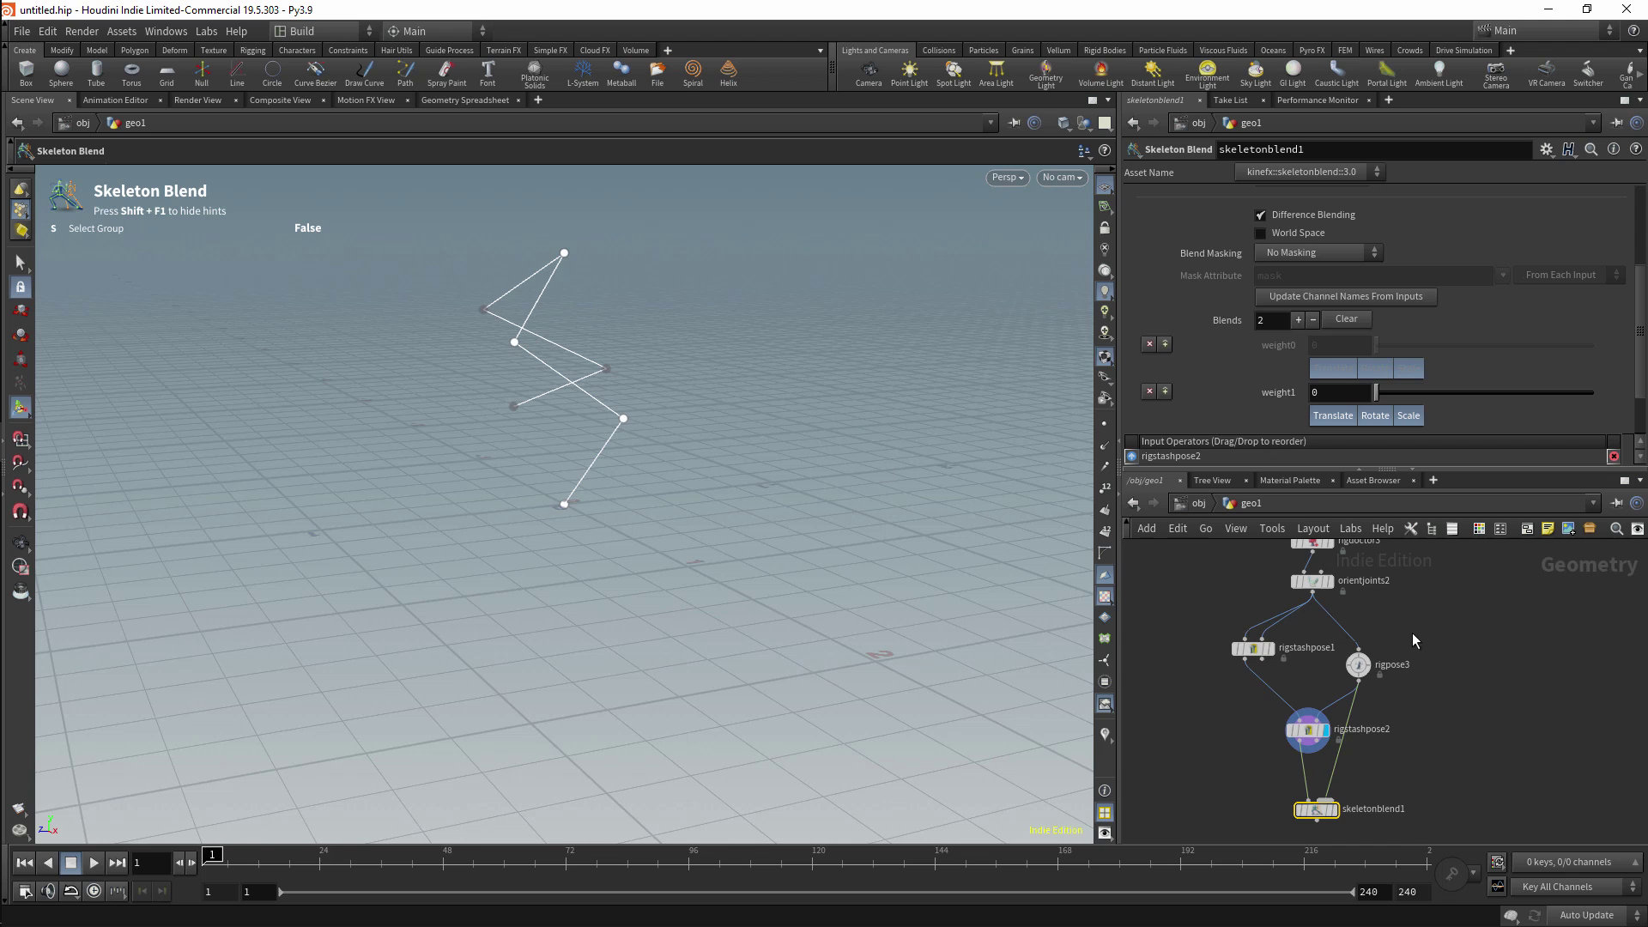
left_click(1372, 661)
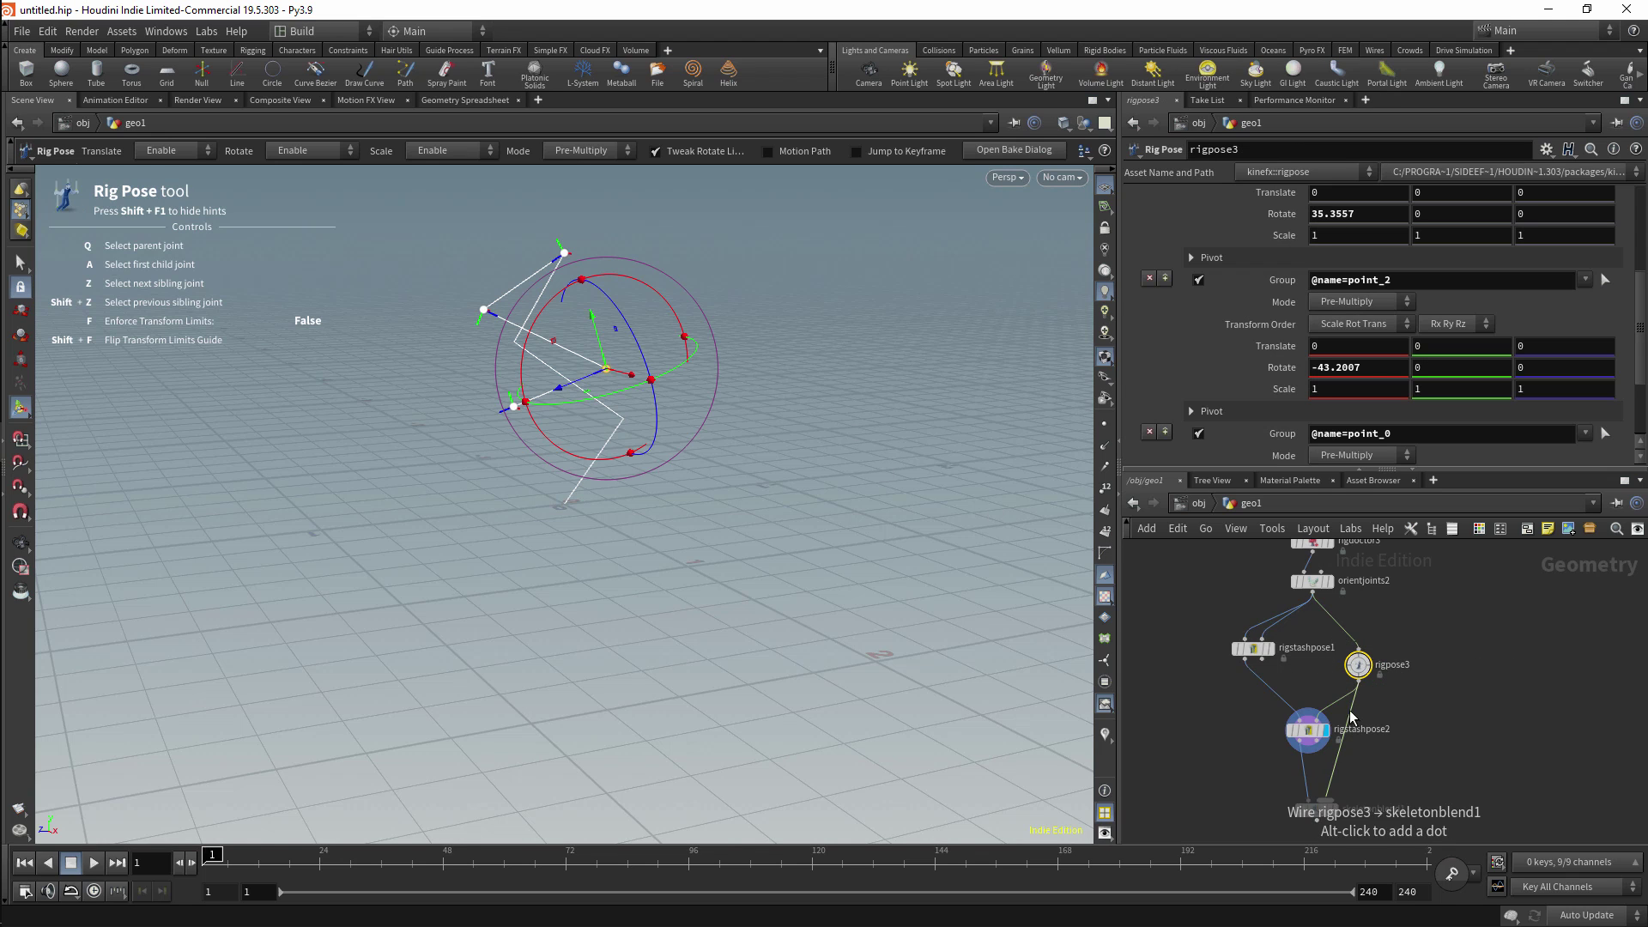
Clear skeletonblend1's blends, cut the rigpose3 wire, and add one blend entry for rigstashpose2.
left_click(1316, 809)
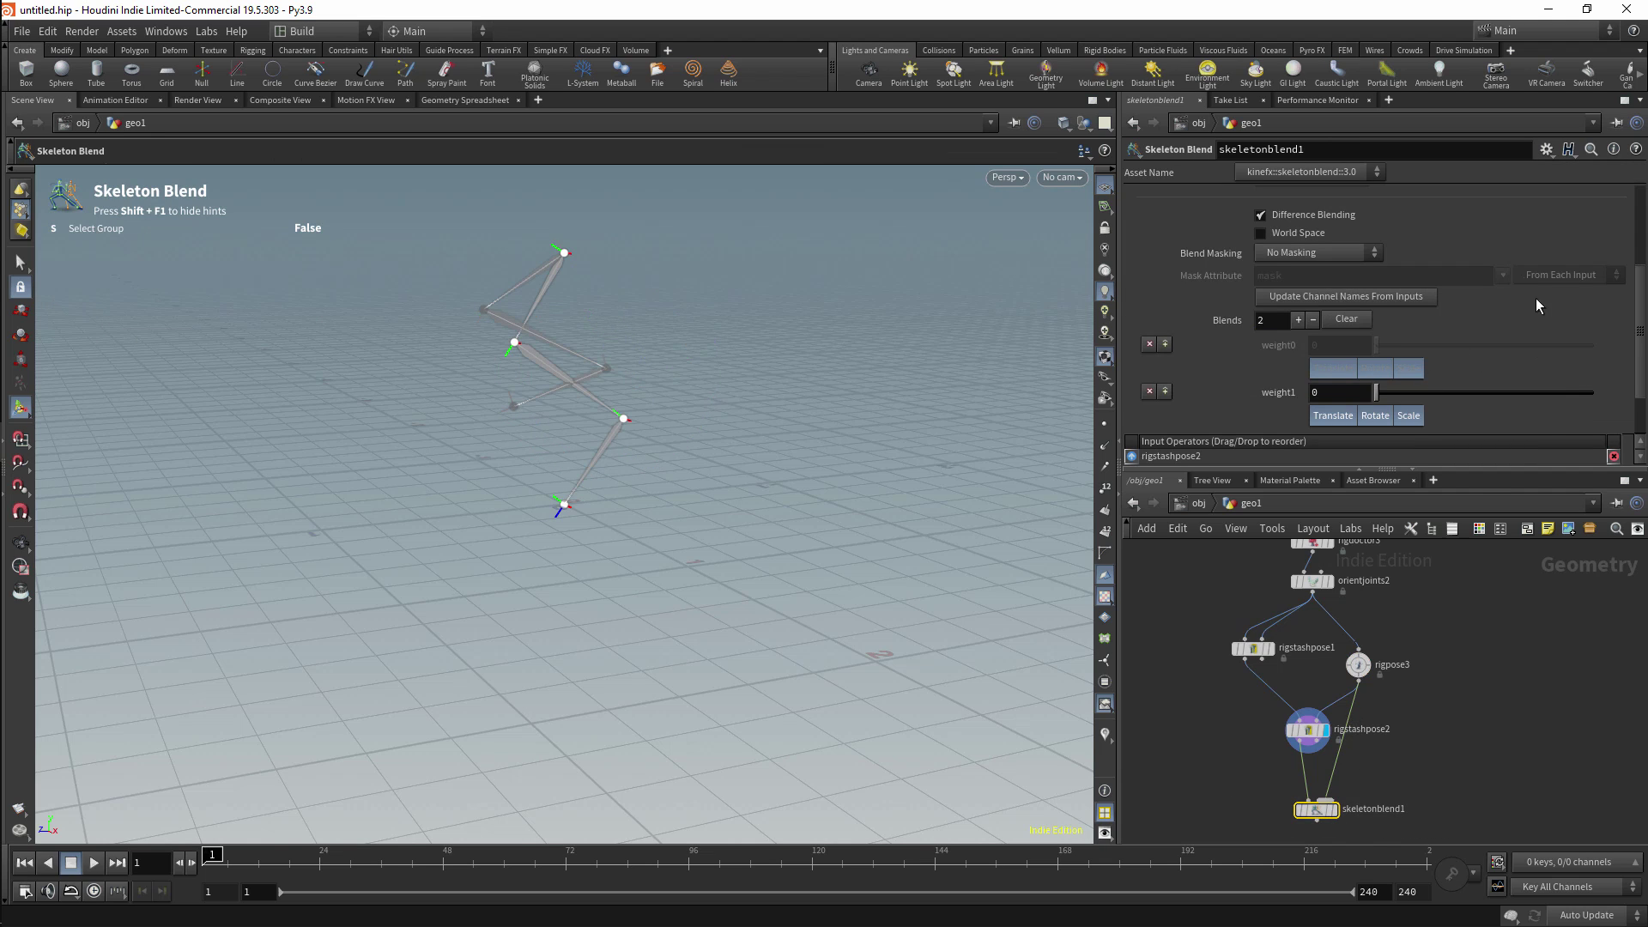
mouse_move(1382, 394)
left_mouse_down()
mouse_move(1602, 413)
mouse_move(1365, 418)
left_mouse_up()
left_click(1346, 320)
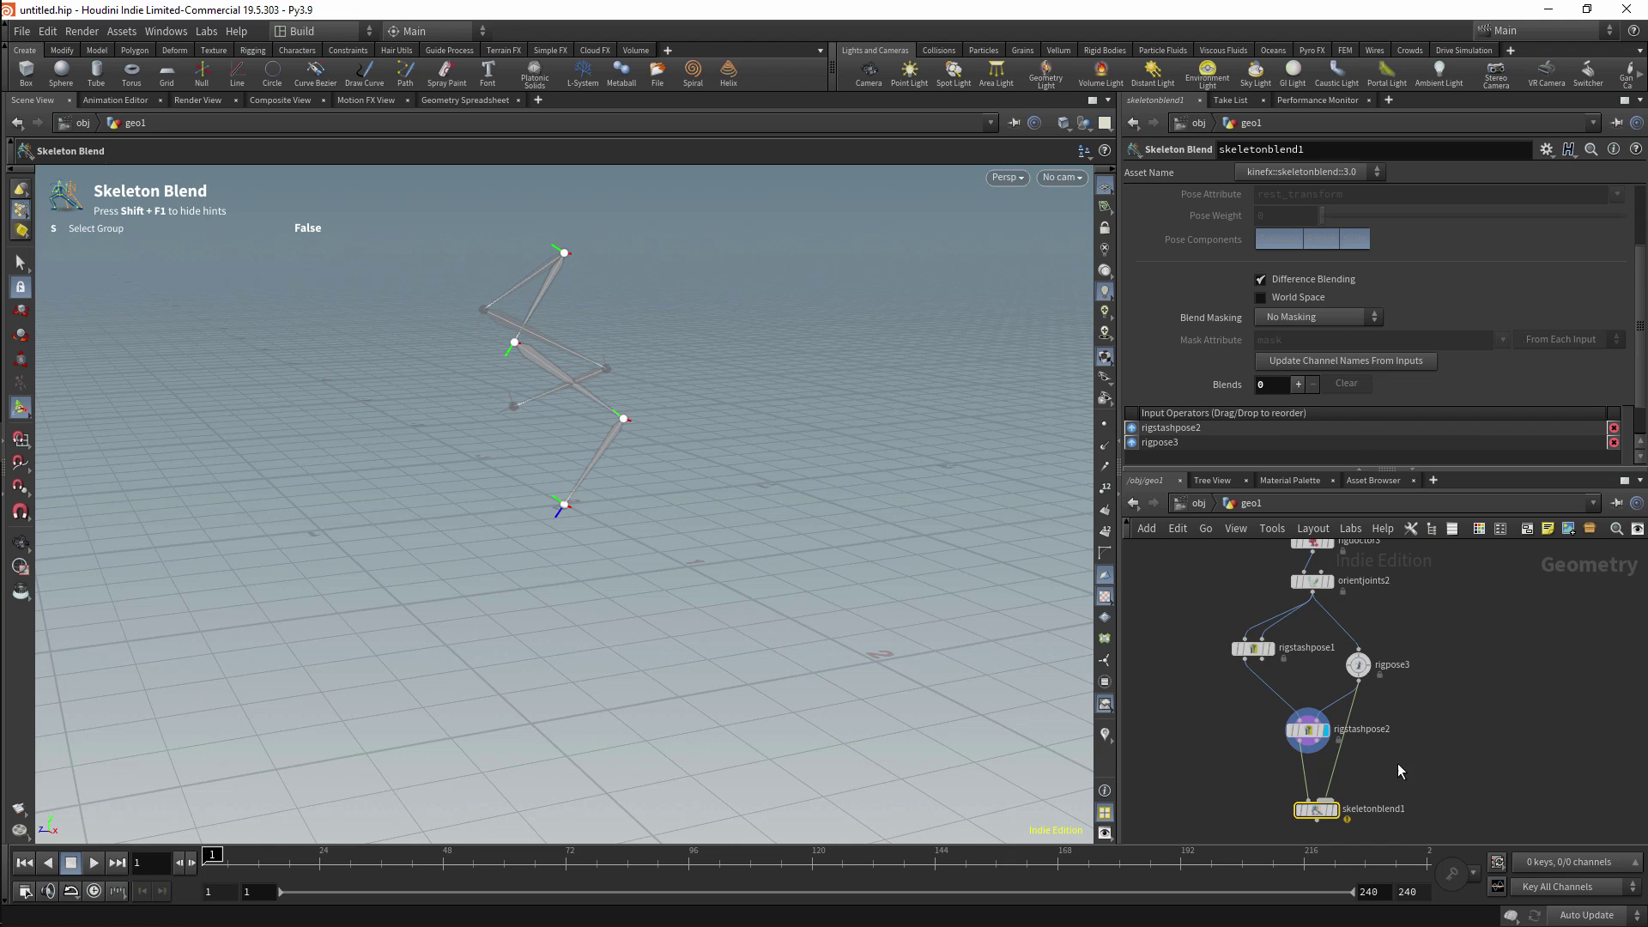
key("y")
left_click_drag(1365, 759, 1322, 754)
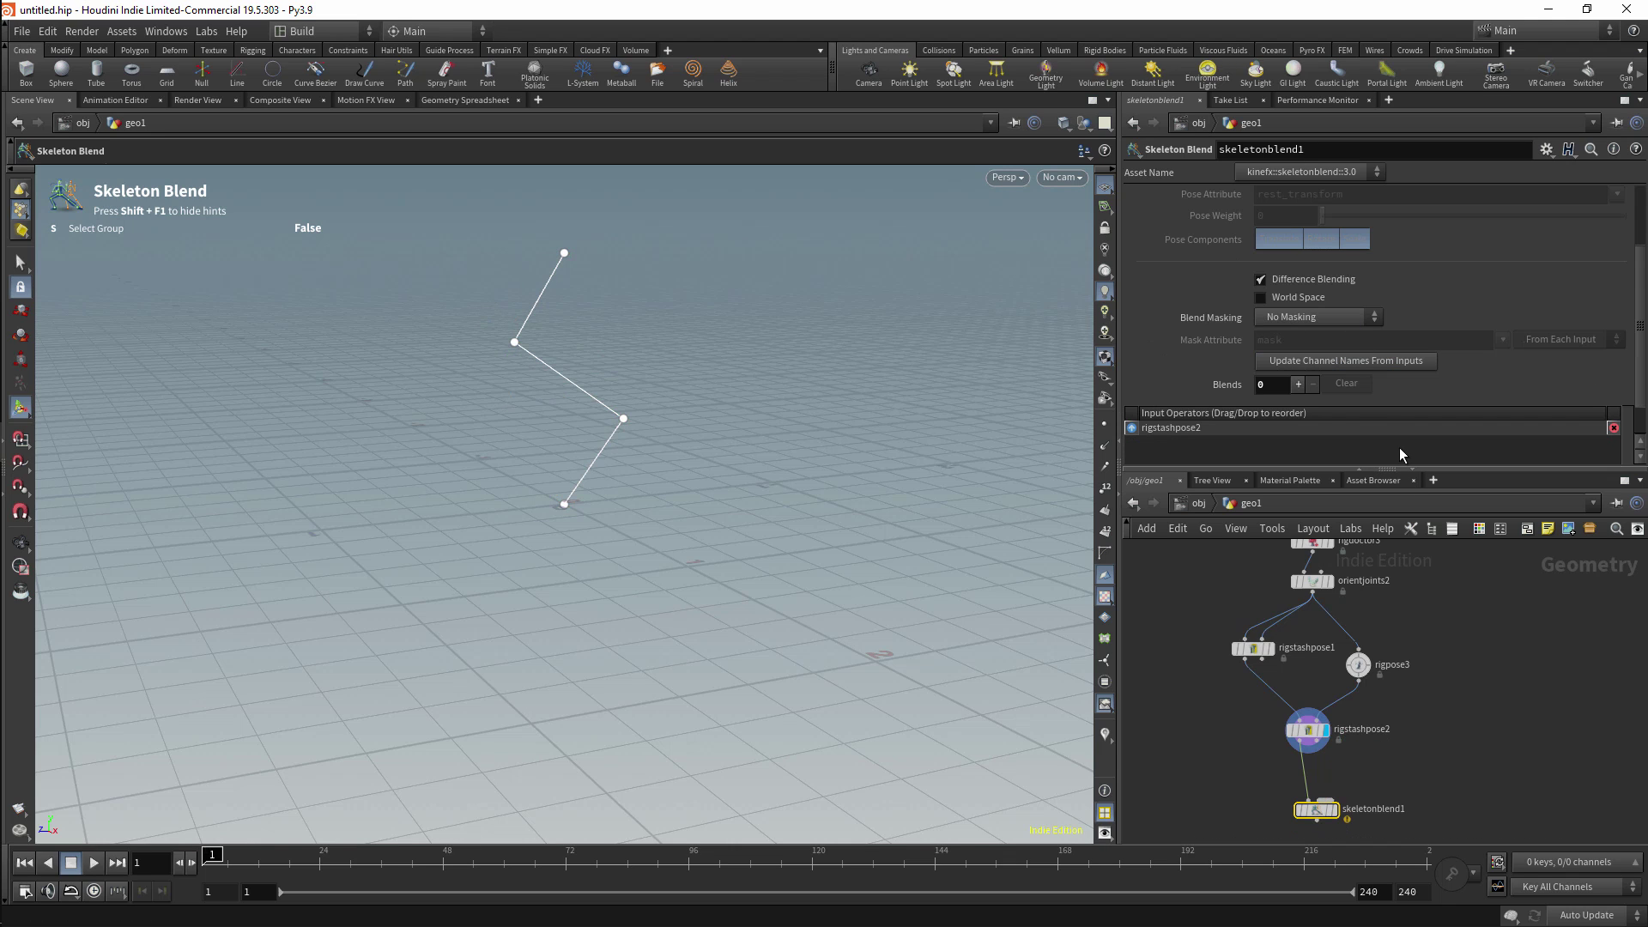
left_click(1348, 364)
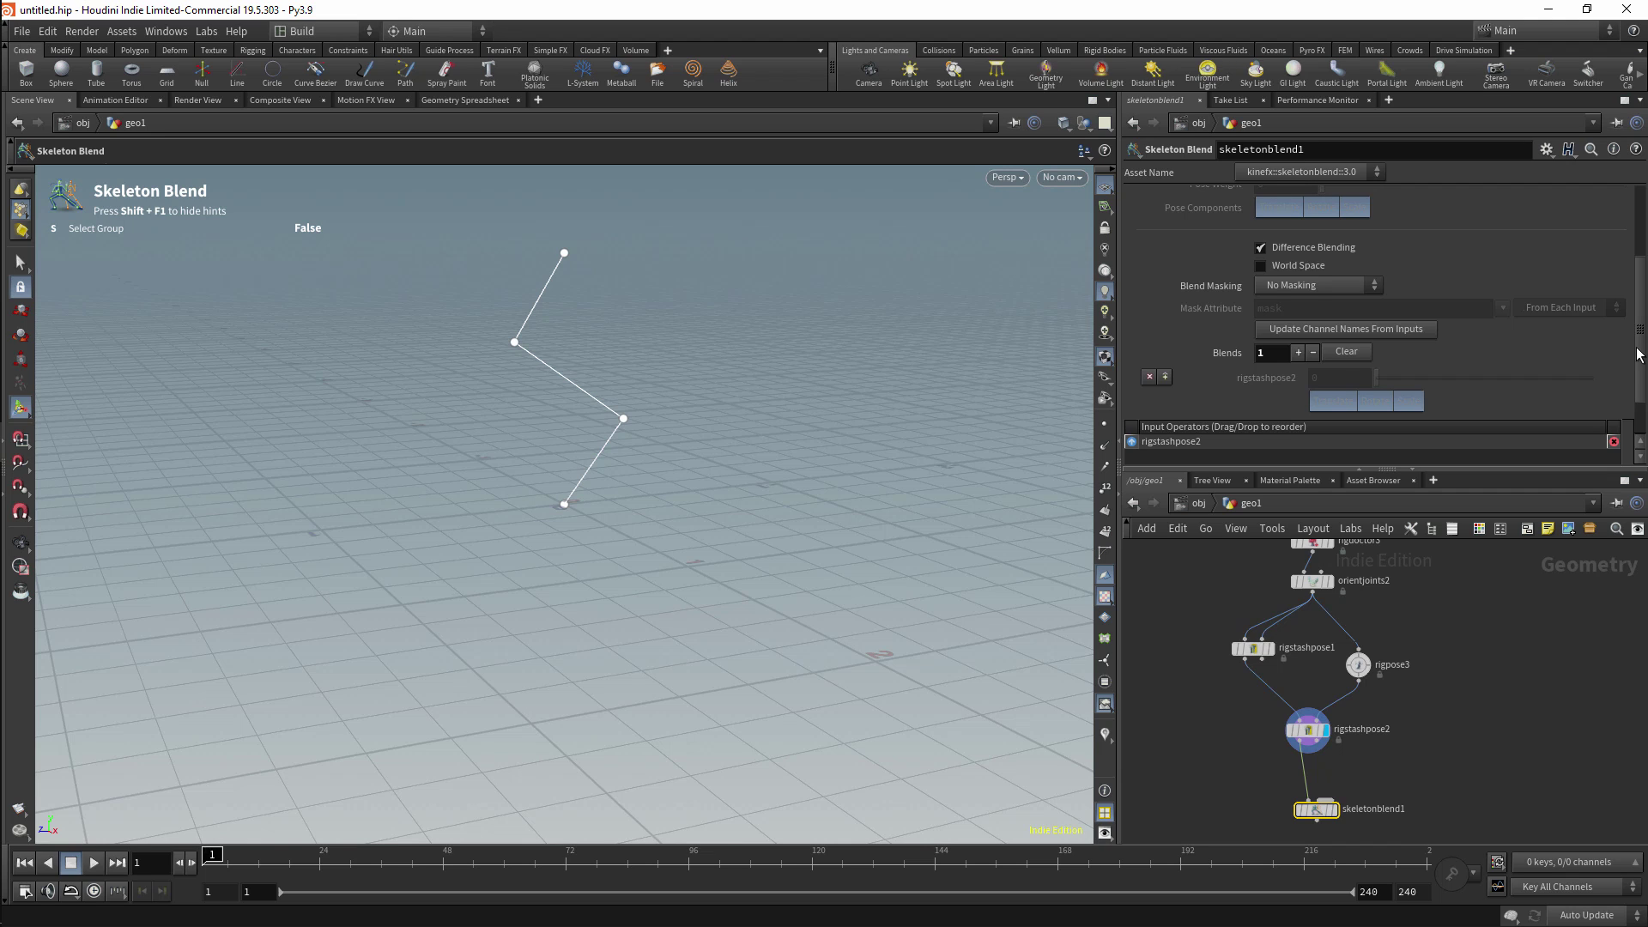
left_click_drag(1639, 355, 1613, 243)
left_click_drag(1316, 810, 1307, 809)
Confirm pose1 in the spreadsheet, enable Blend to Pose with pose1, and set Pose Weight to 0.53.
left_click(464, 100)
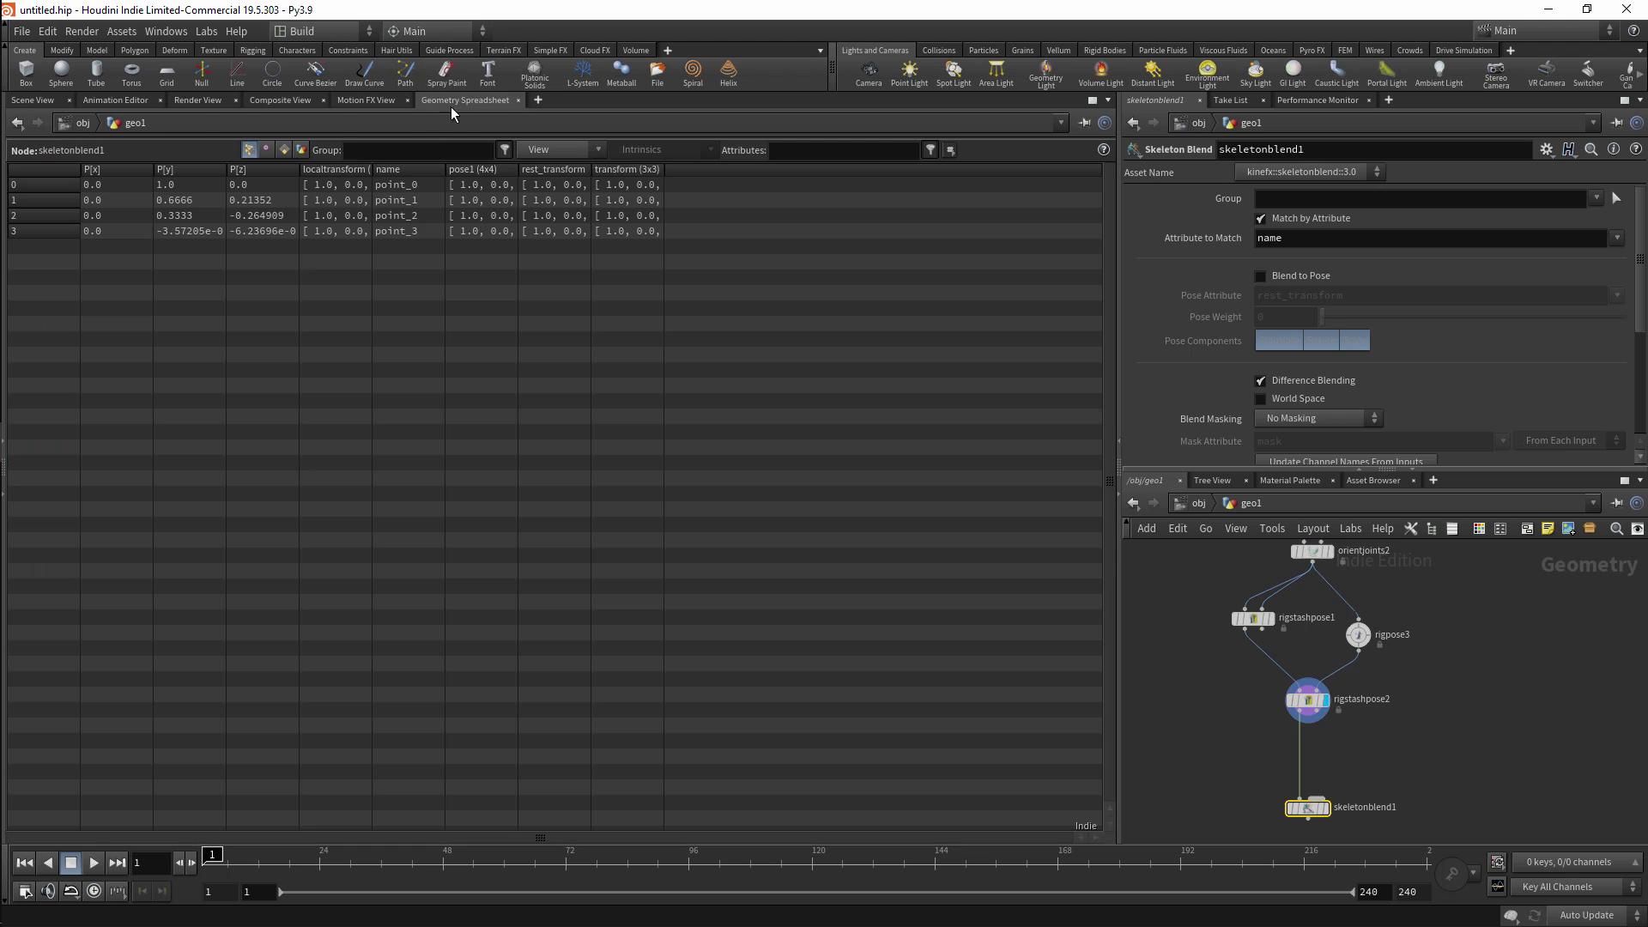
left_click_drag(518, 170, 892, 169)
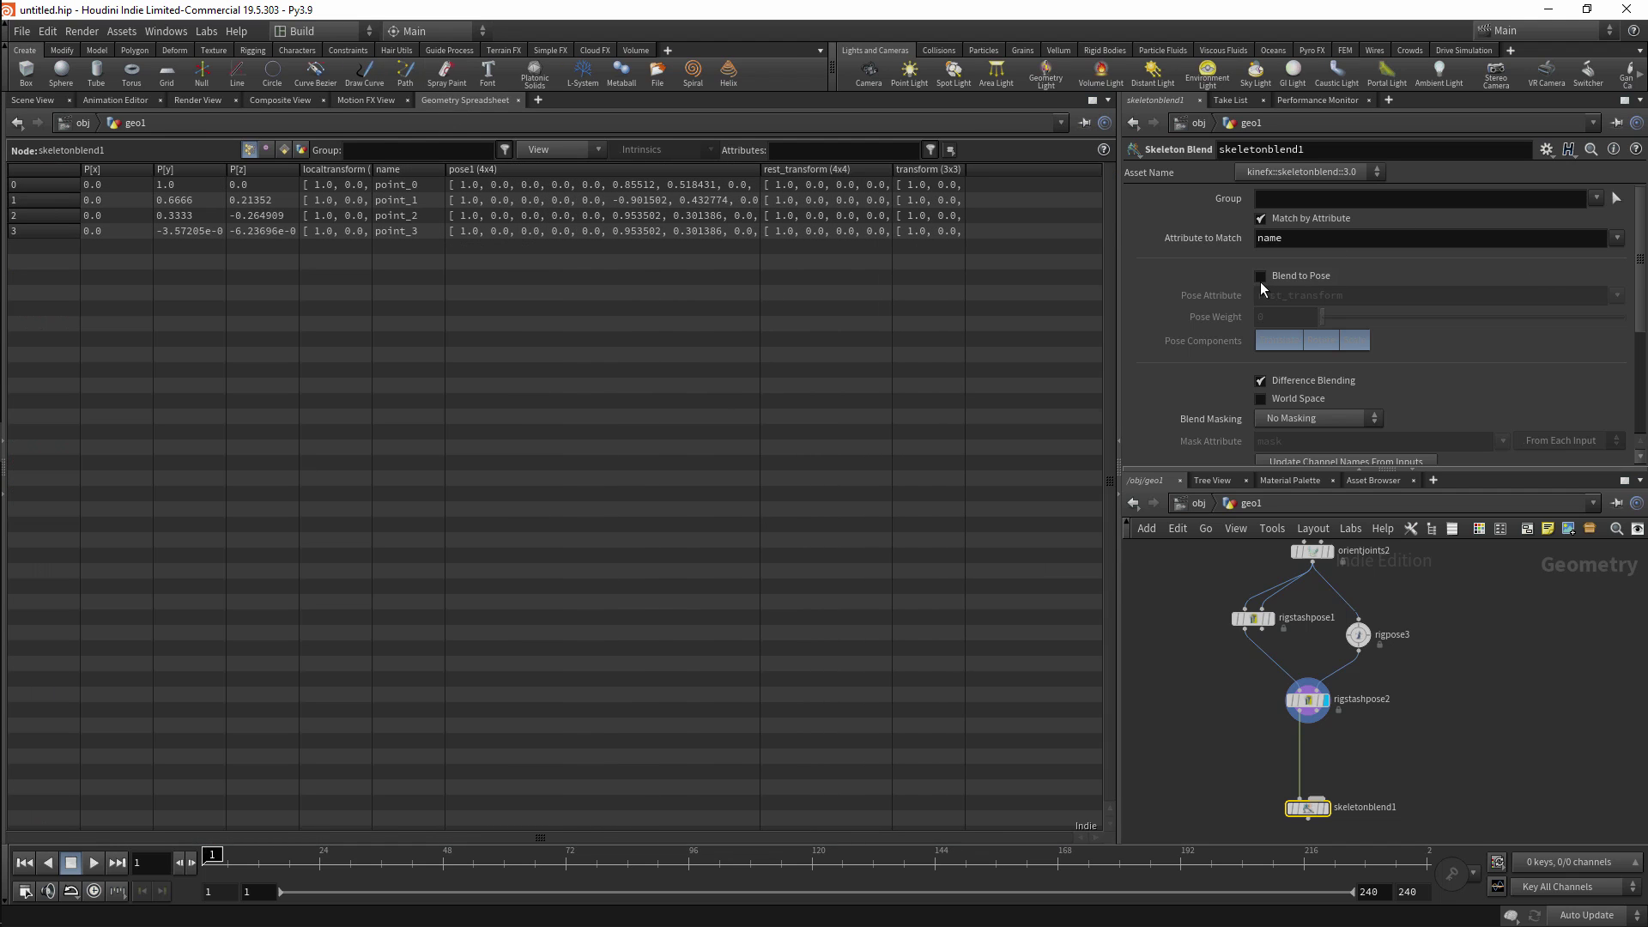
left_click(1260, 277)
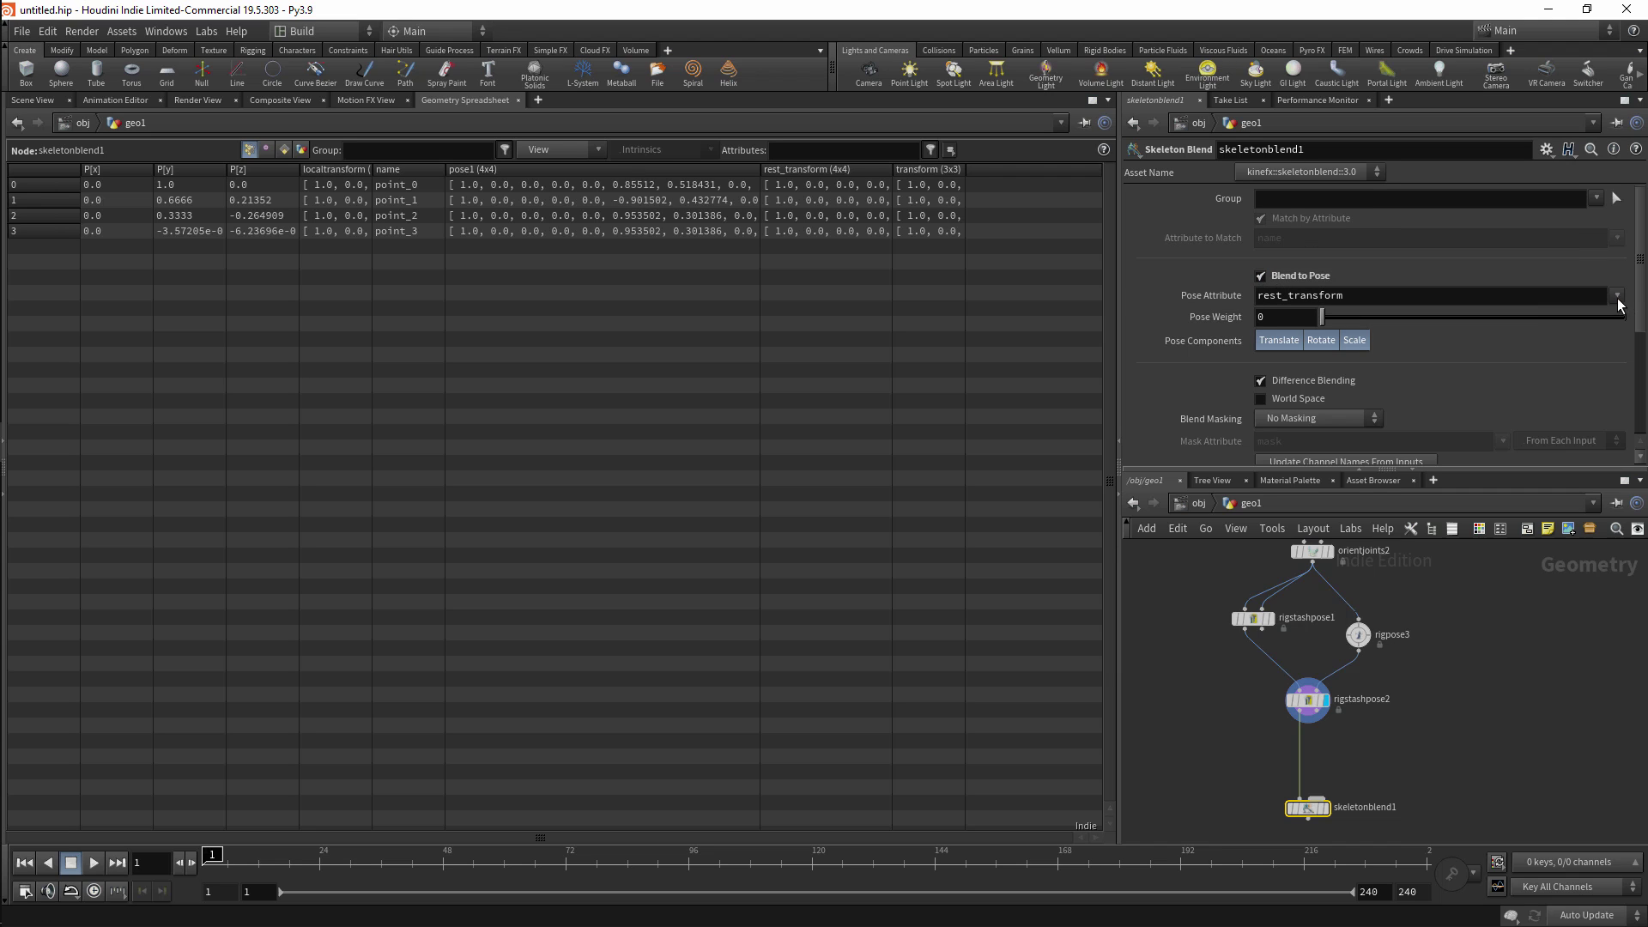
left_click(1618, 297)
left_click(1590, 335)
double_click(1335, 295)
key("BackSpace")
key("Return")
left_click(32, 100)
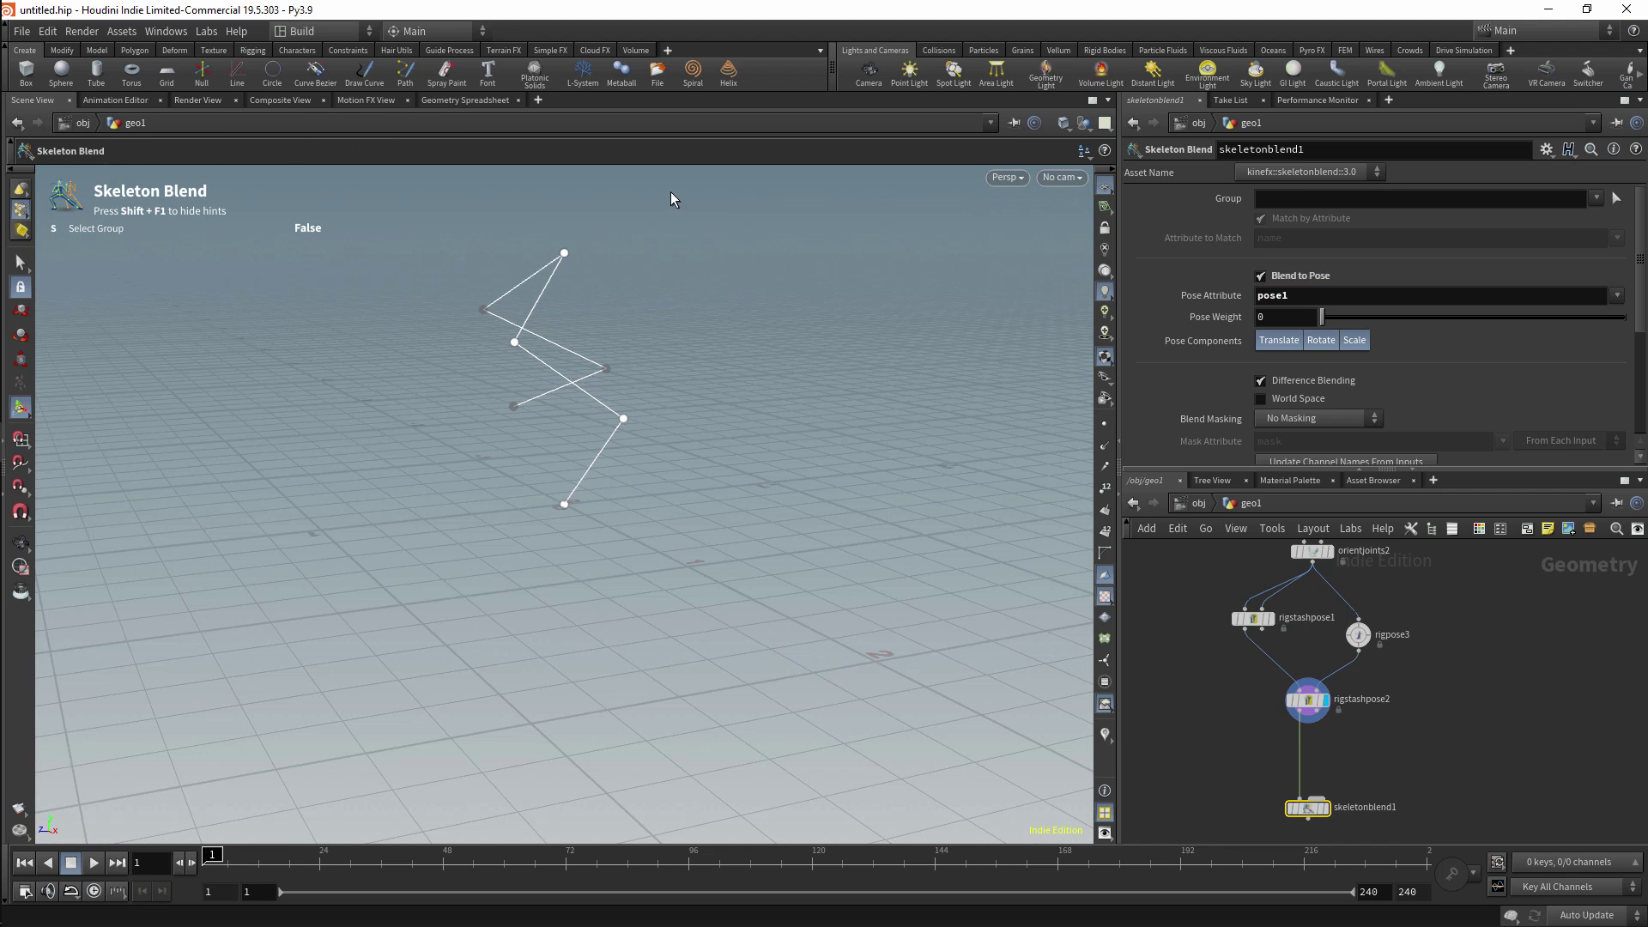
left_click_drag(1322, 316, 1483, 337)
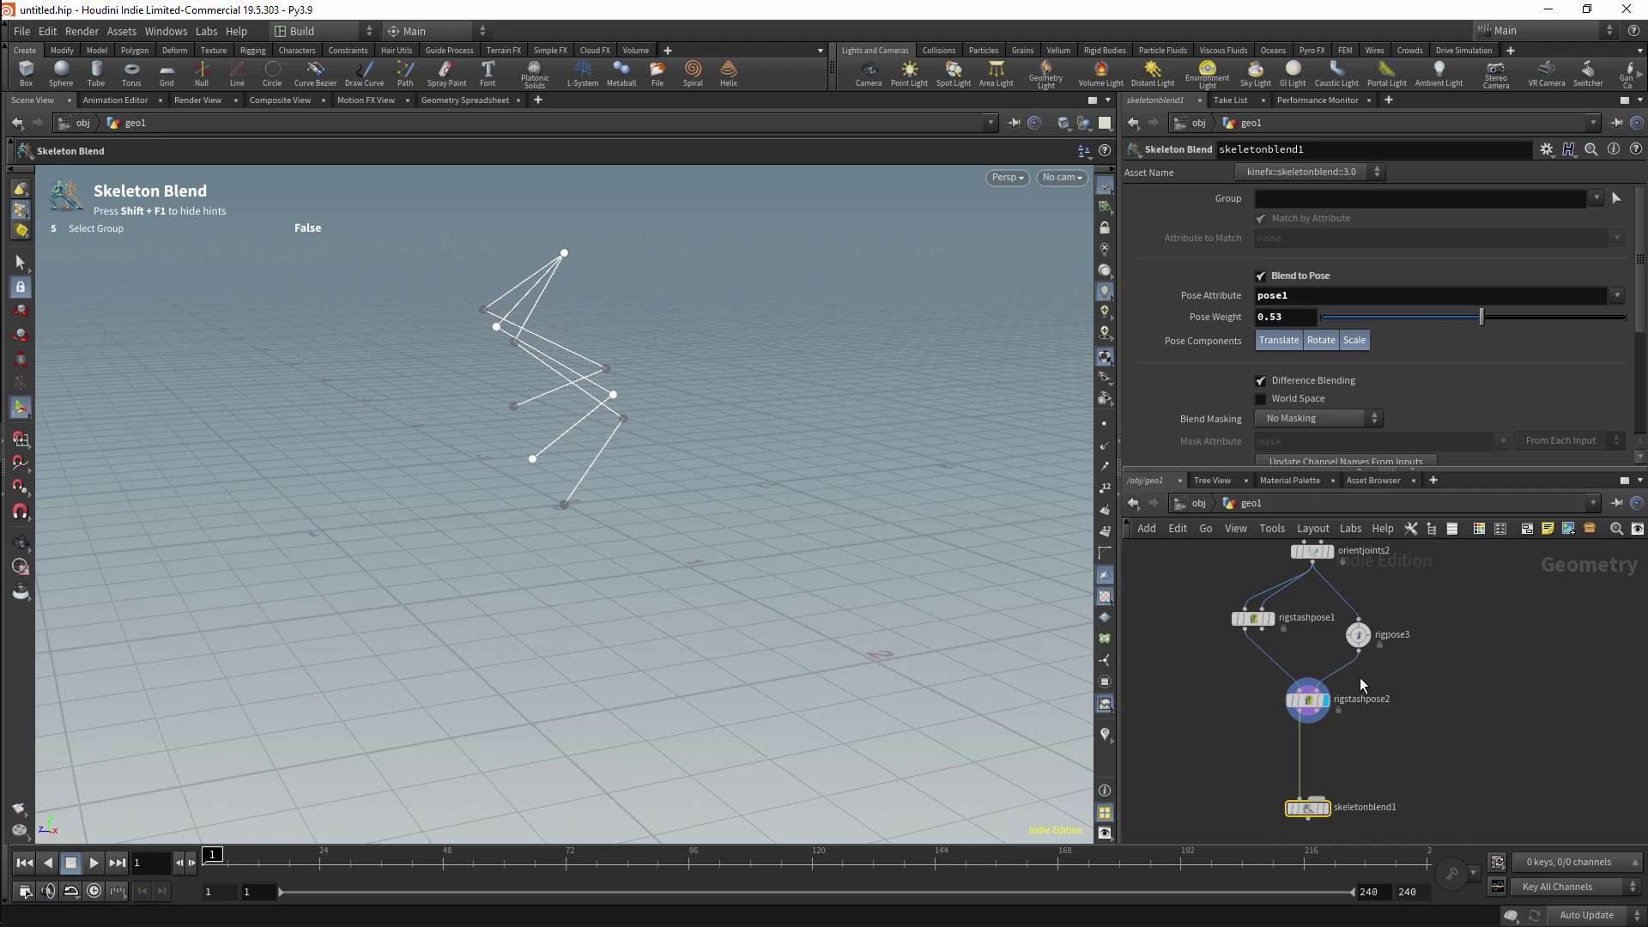
Inspect rigstashpose1, then select rigattribvop1 in the IK leg rig network.
left_click(1249, 618)
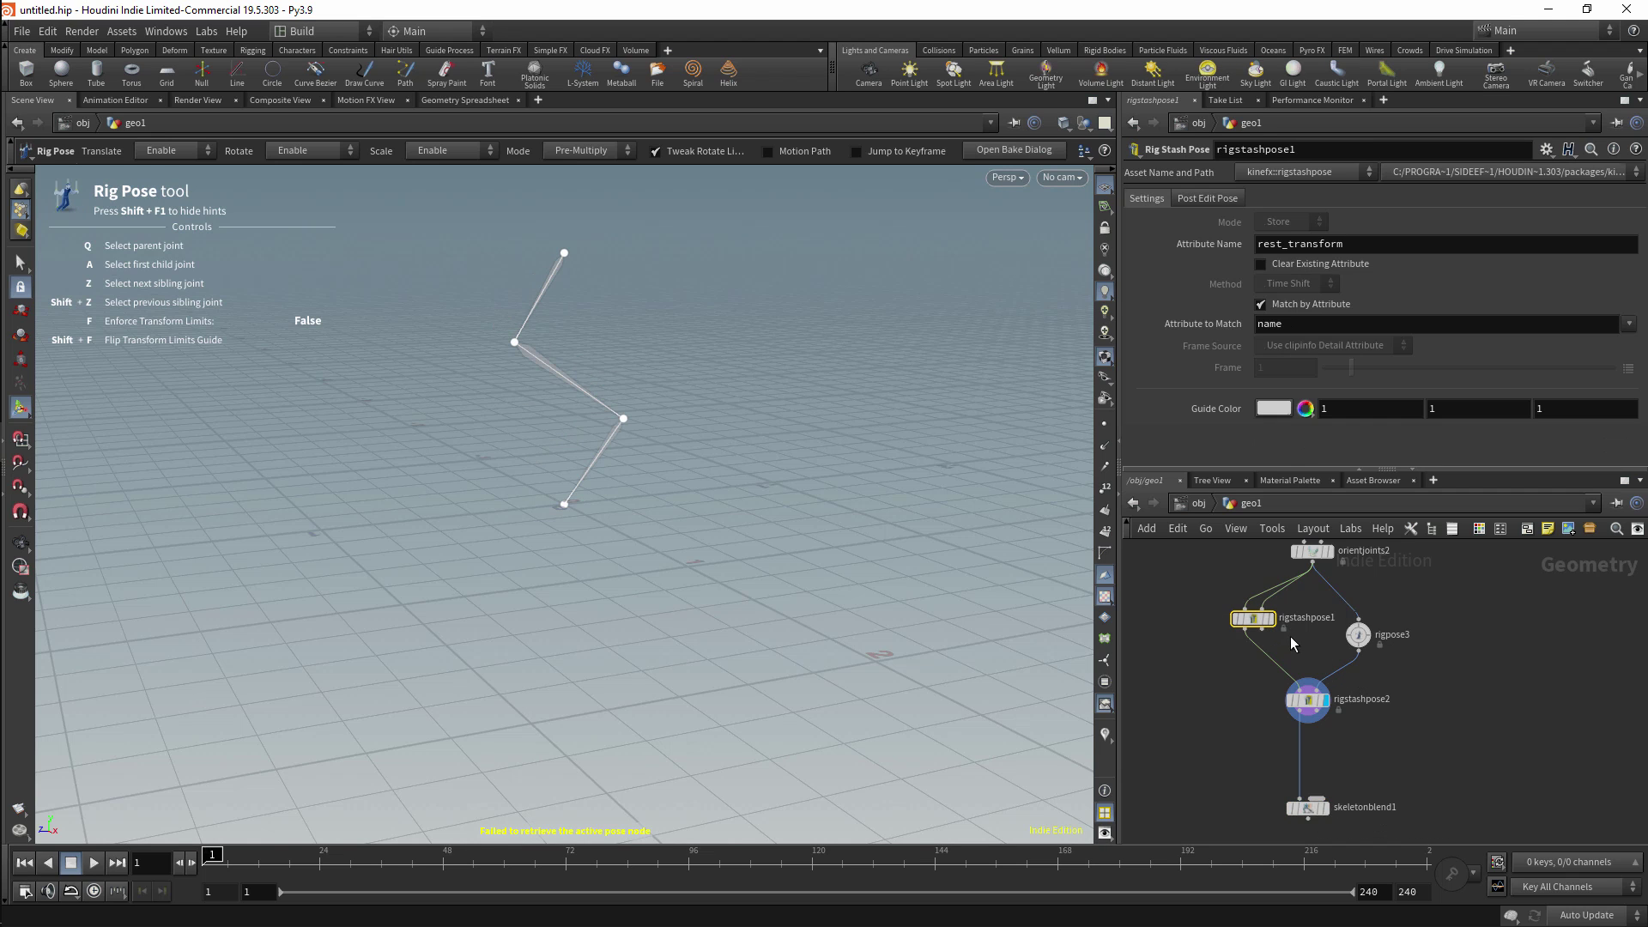
mouse_move(1255, 625)
mouse_move(1319, 713)
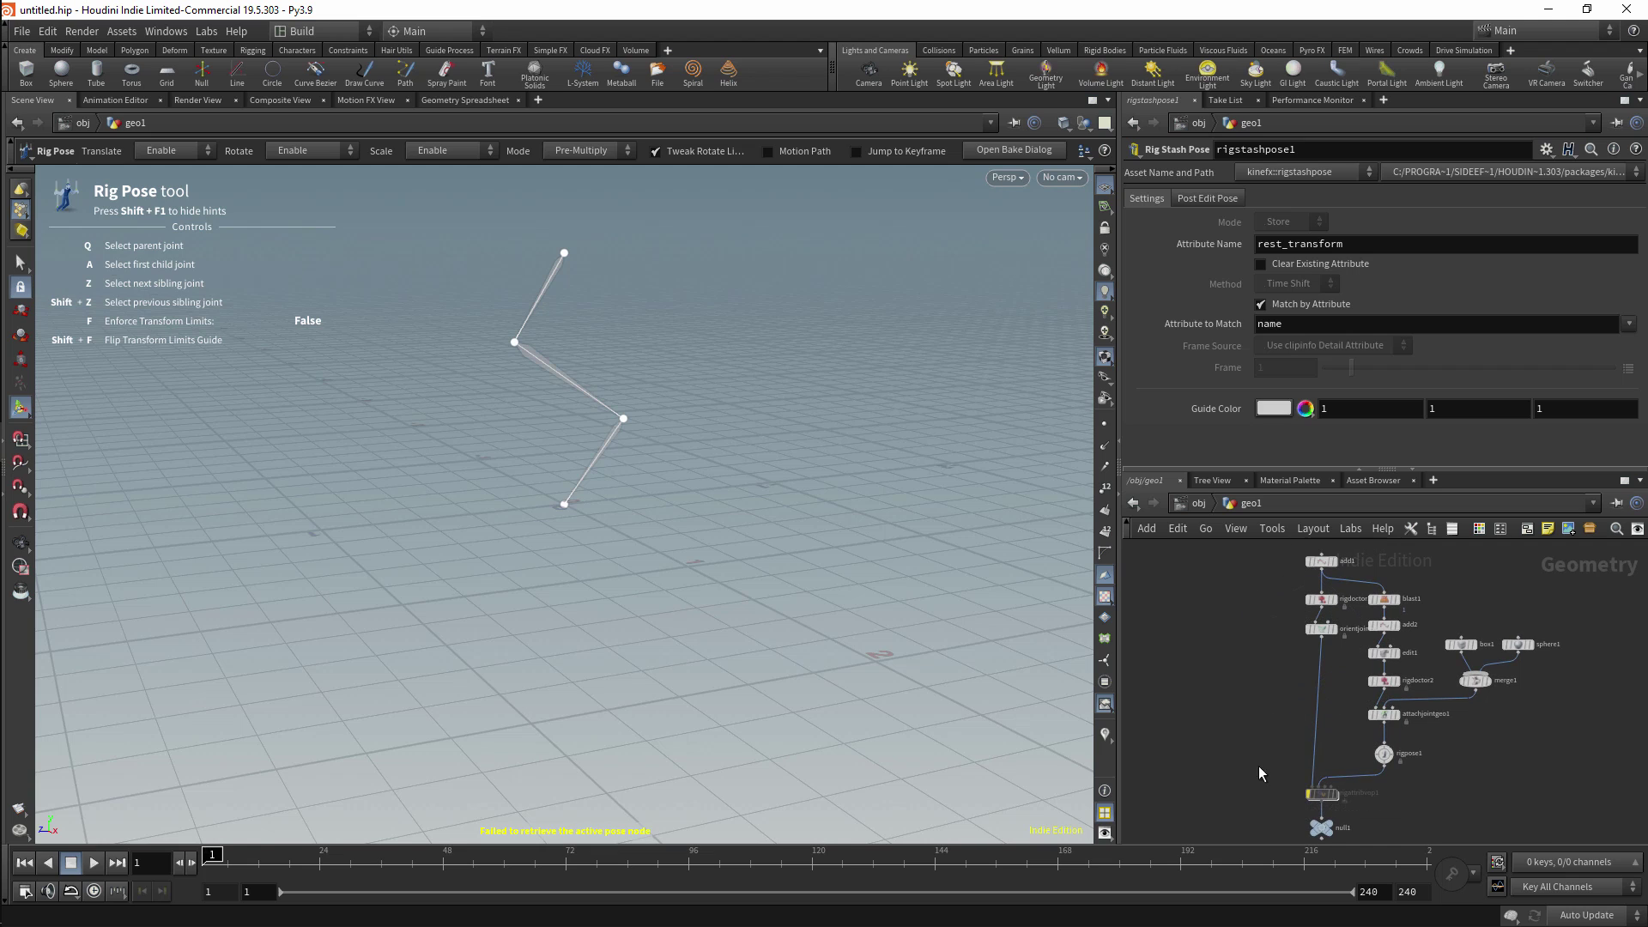
left_click(1321, 793)
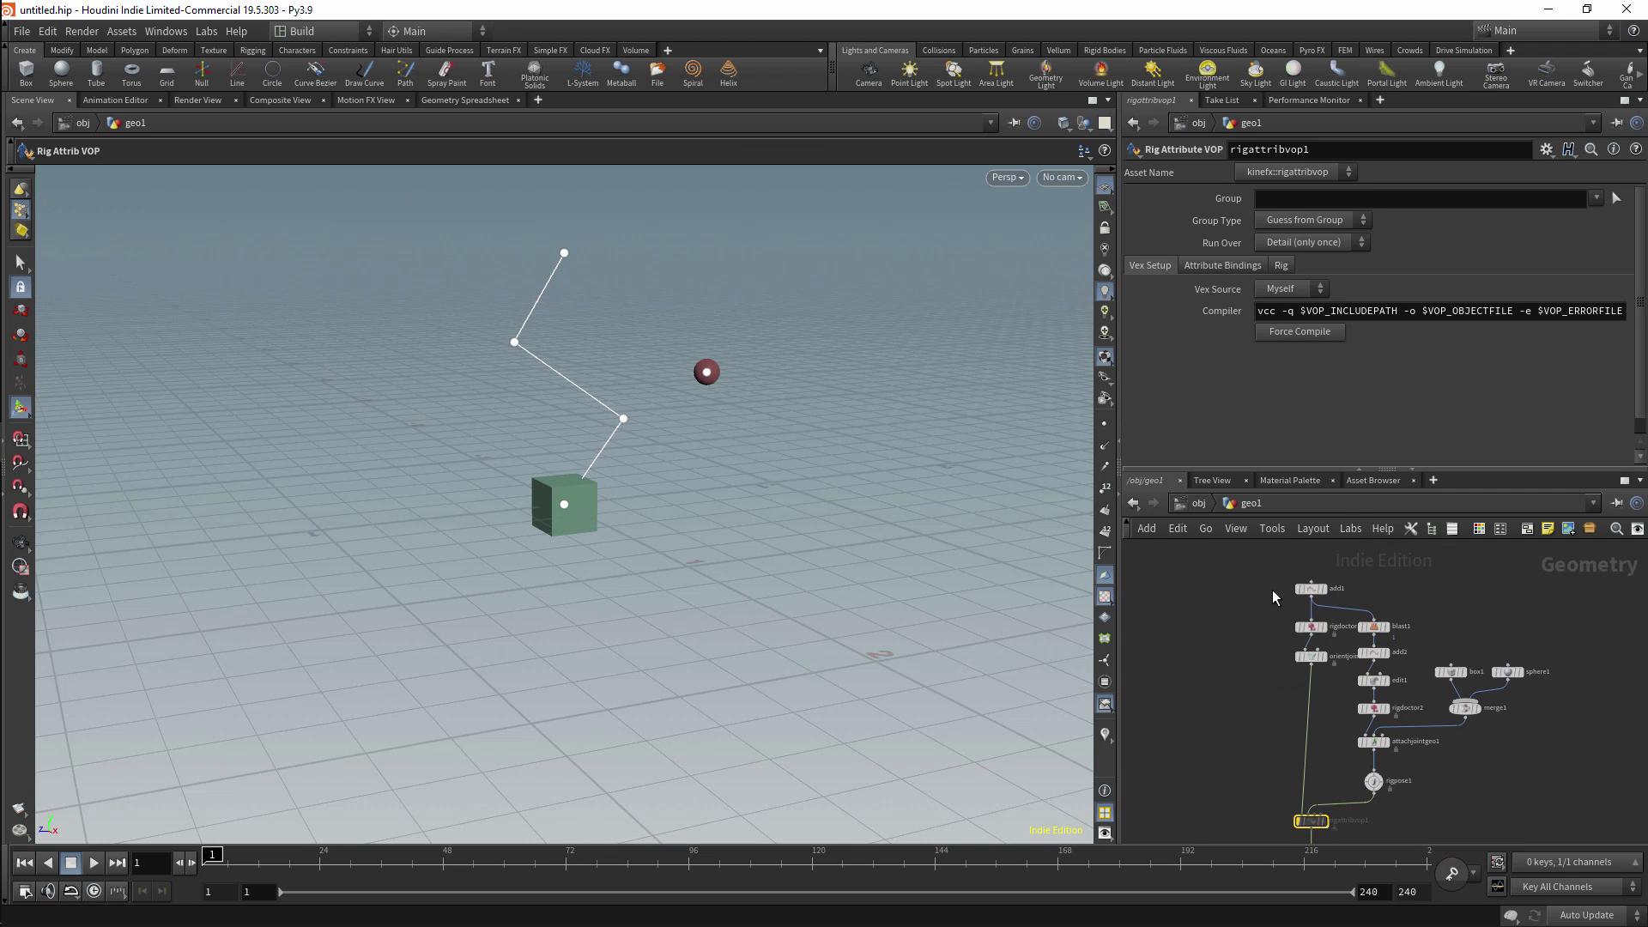
Inspect the add1, rigdoctor1, orientjoints1 and add2 nodes of the IK leg rig.
left_click(1311, 589)
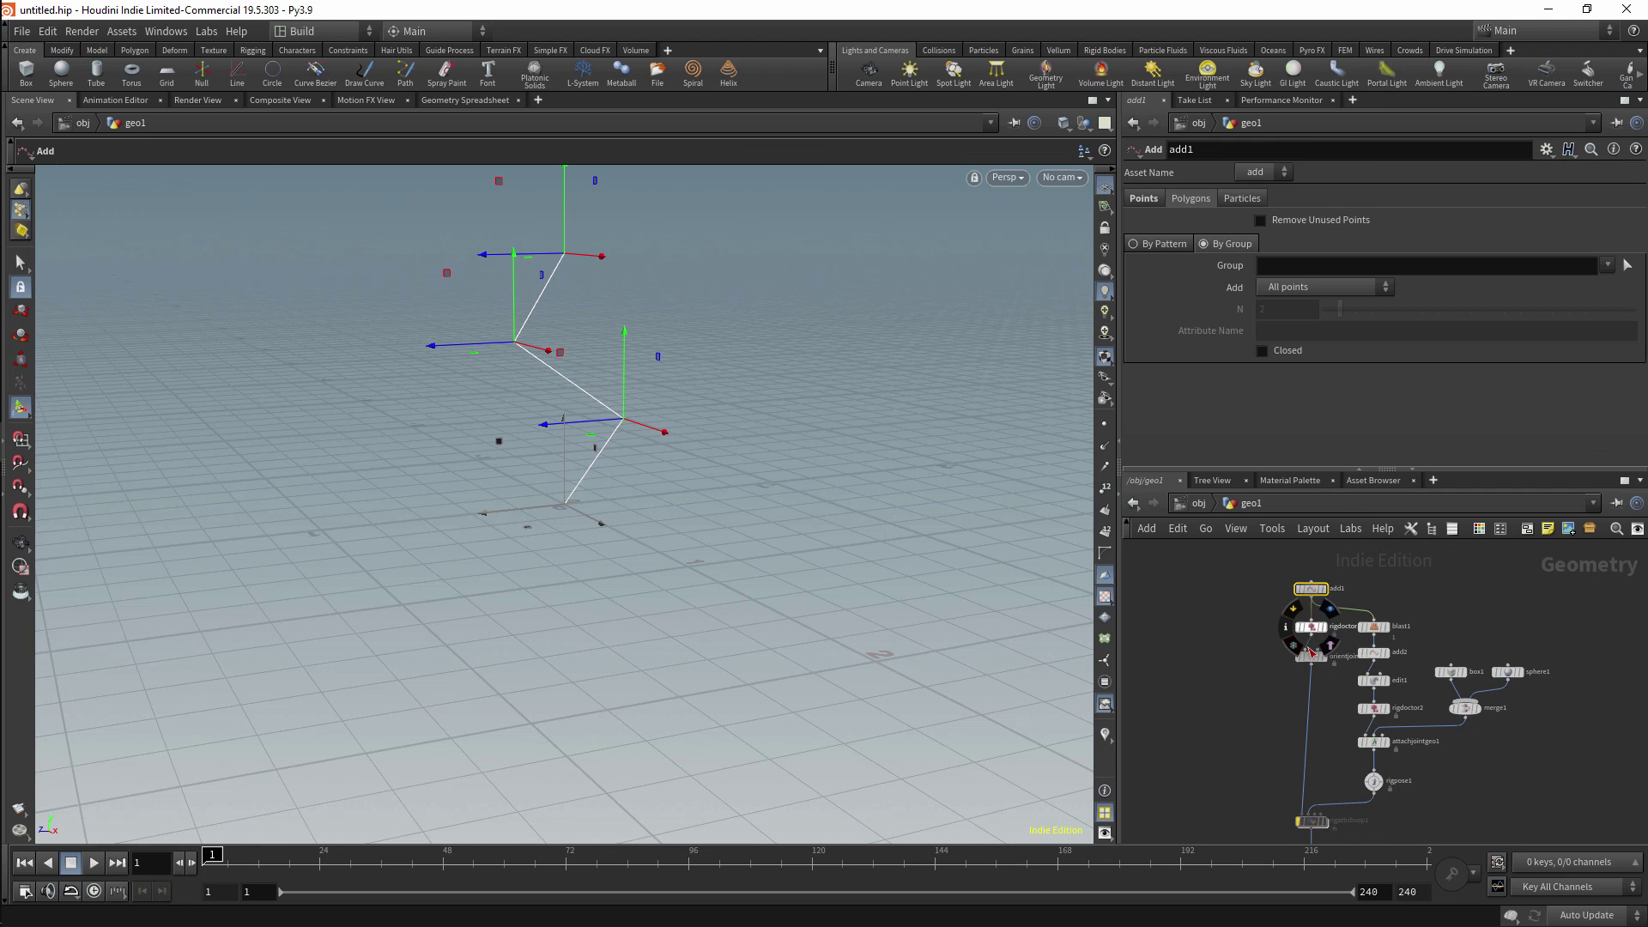
left_click(1308, 628)
left_click(1311, 657)
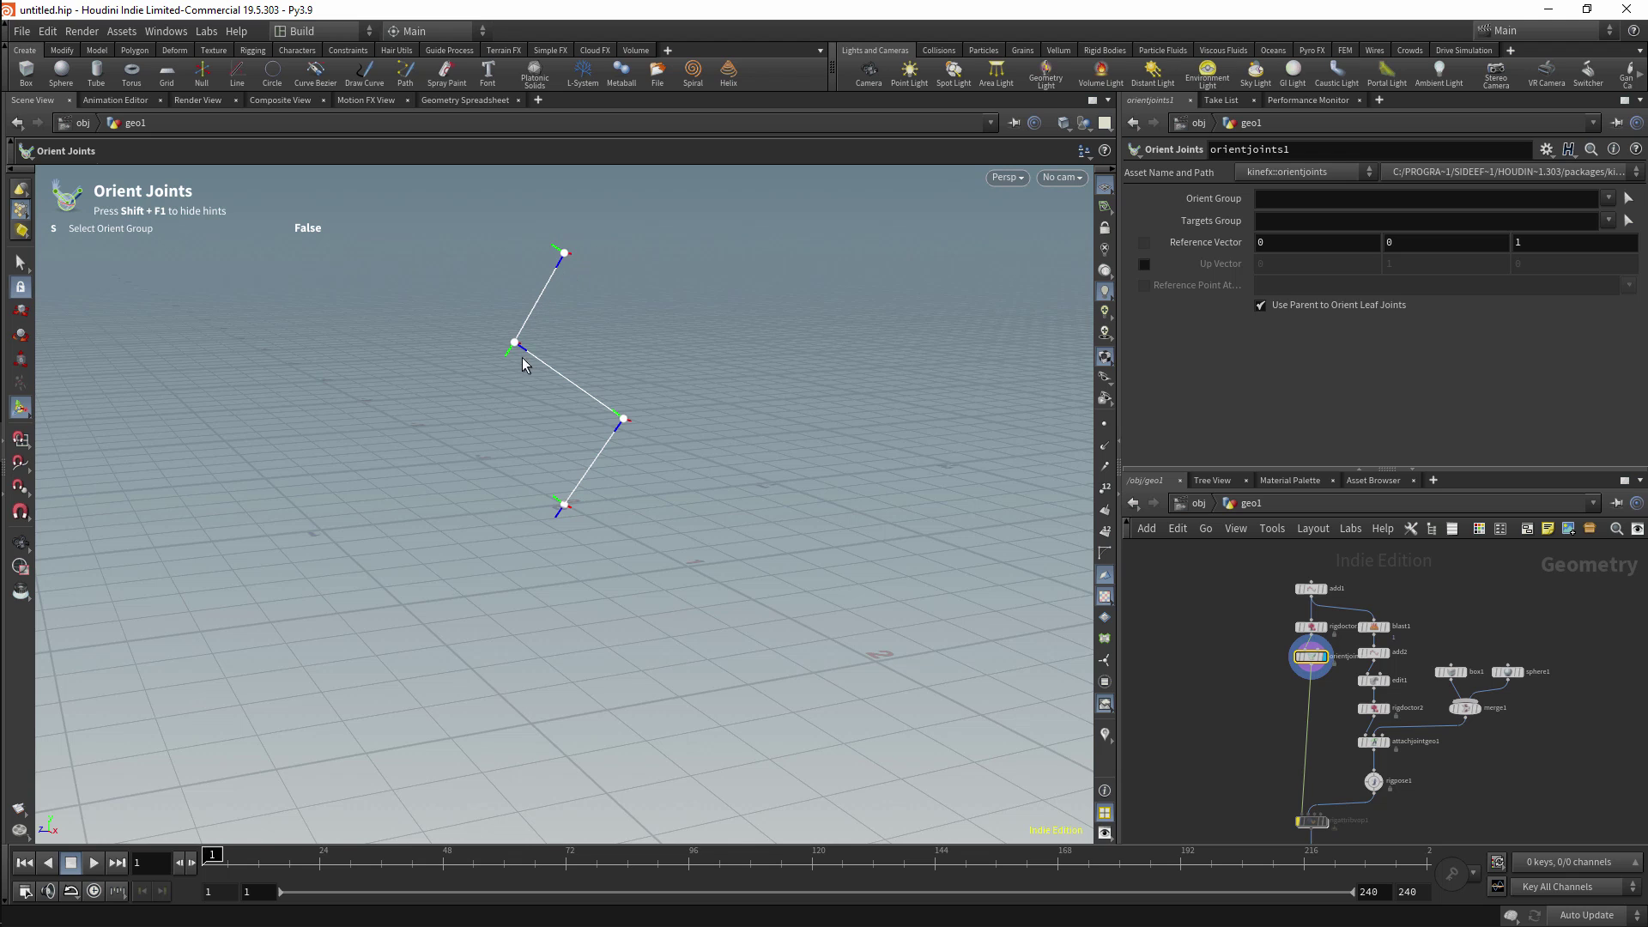
left_click(1376, 653)
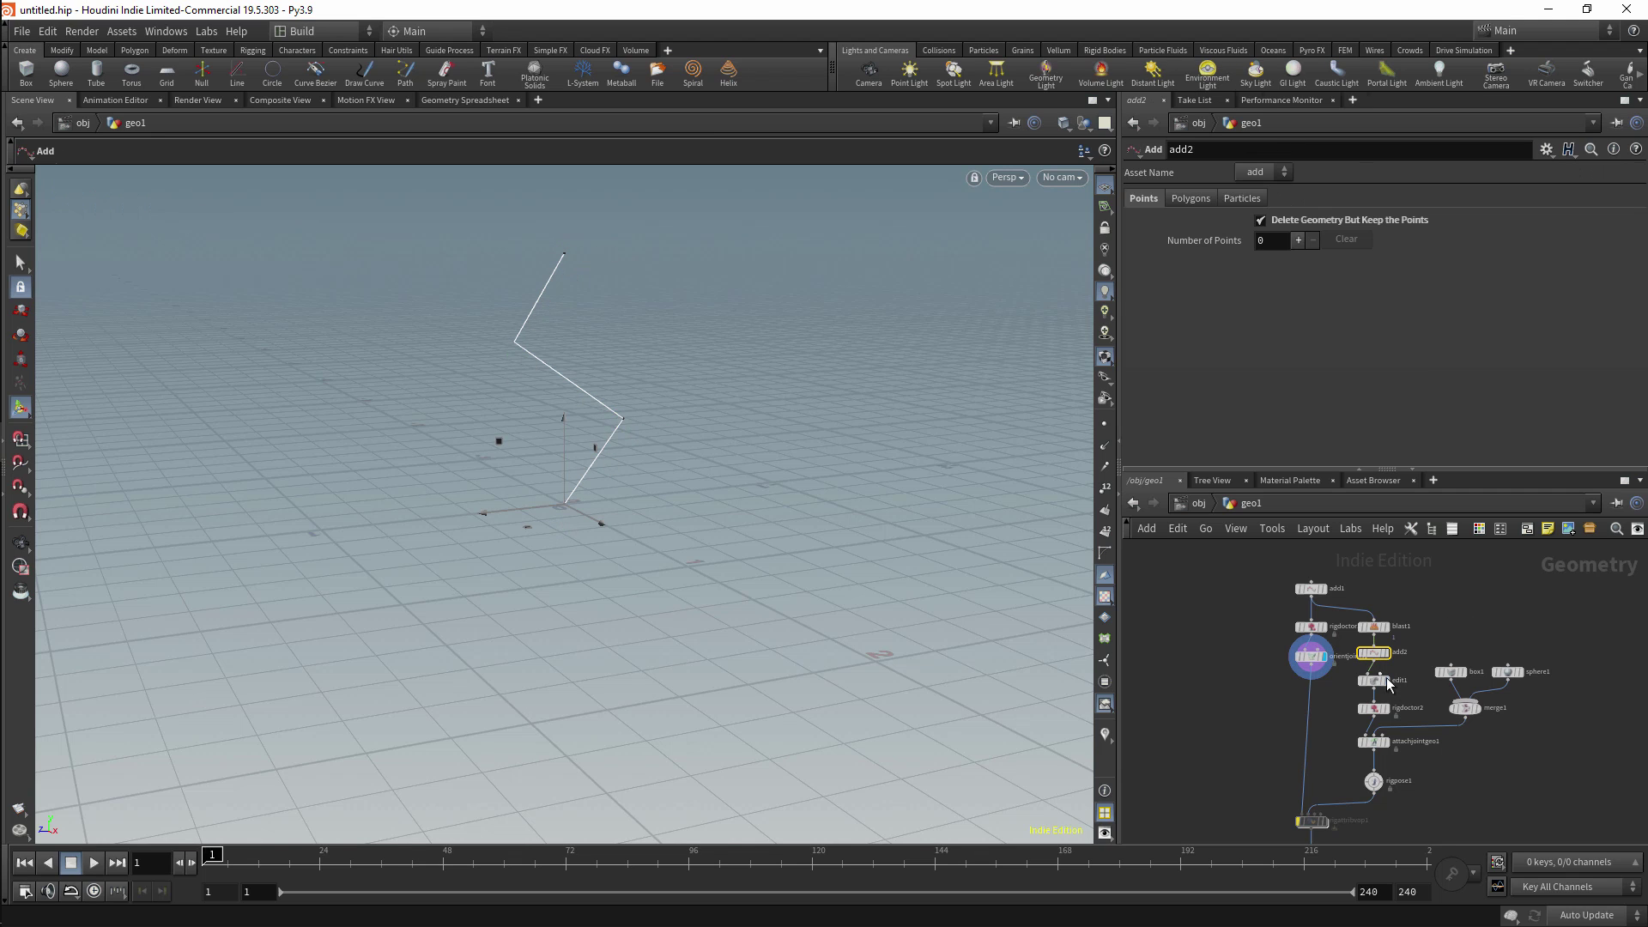
In rigpose1, move the cube joint and nudge sphere joint point_1 along X, then check rigattribvop1.
left_click(1374, 781)
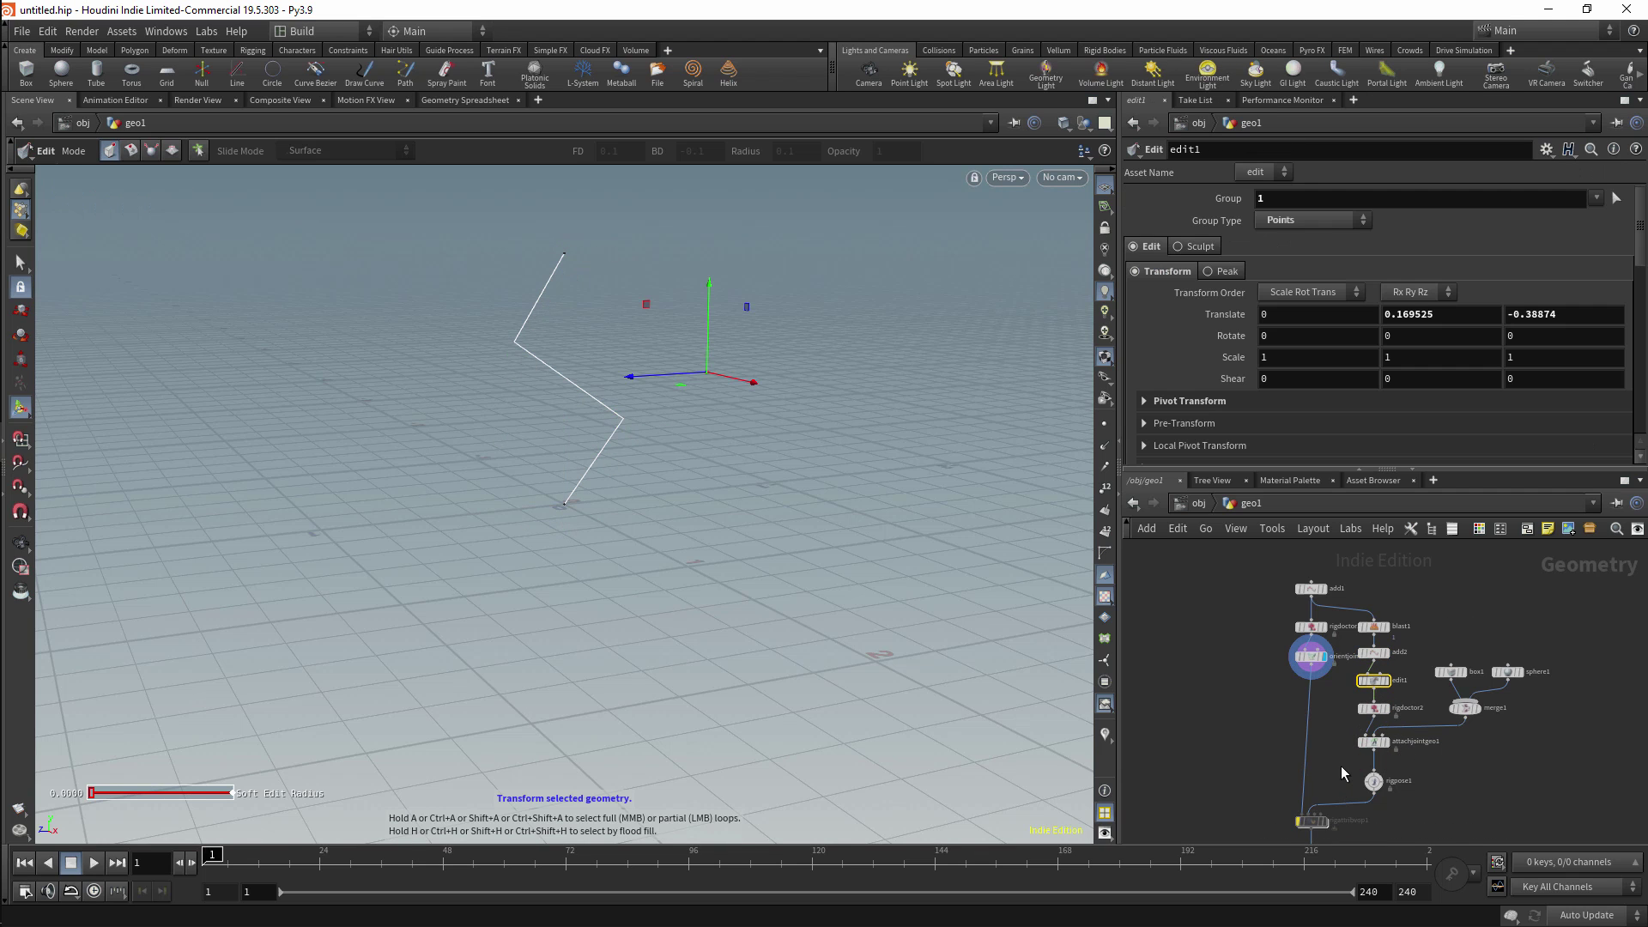
left_click(564, 504)
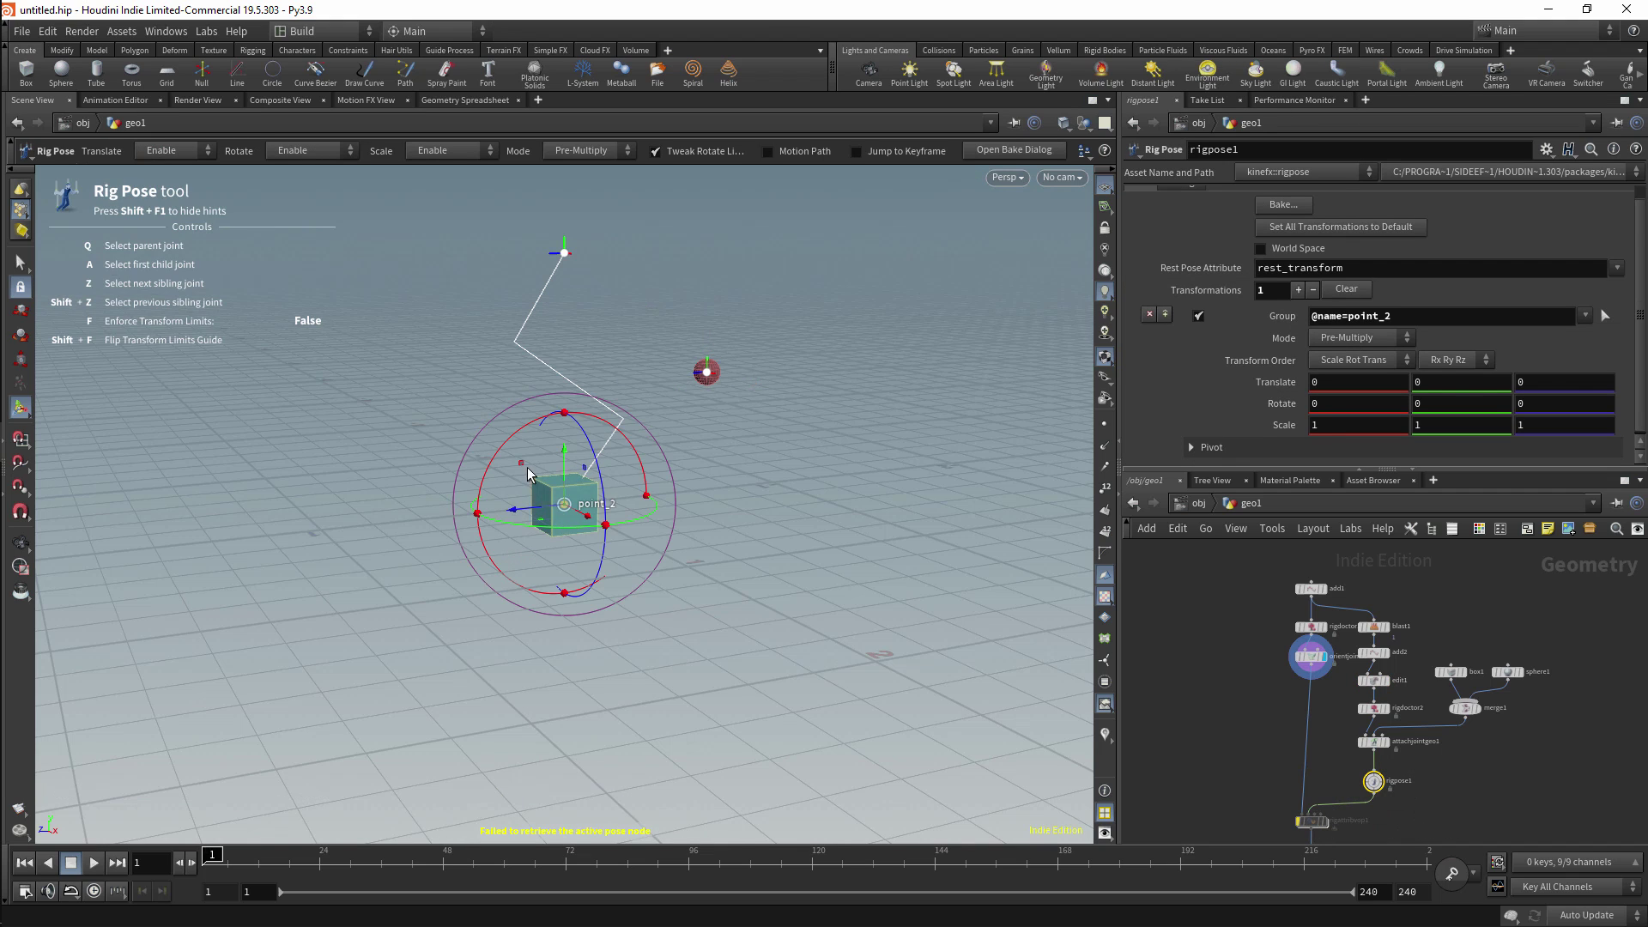
left_click_drag(524, 500, 444, 524)
left_click(707, 371)
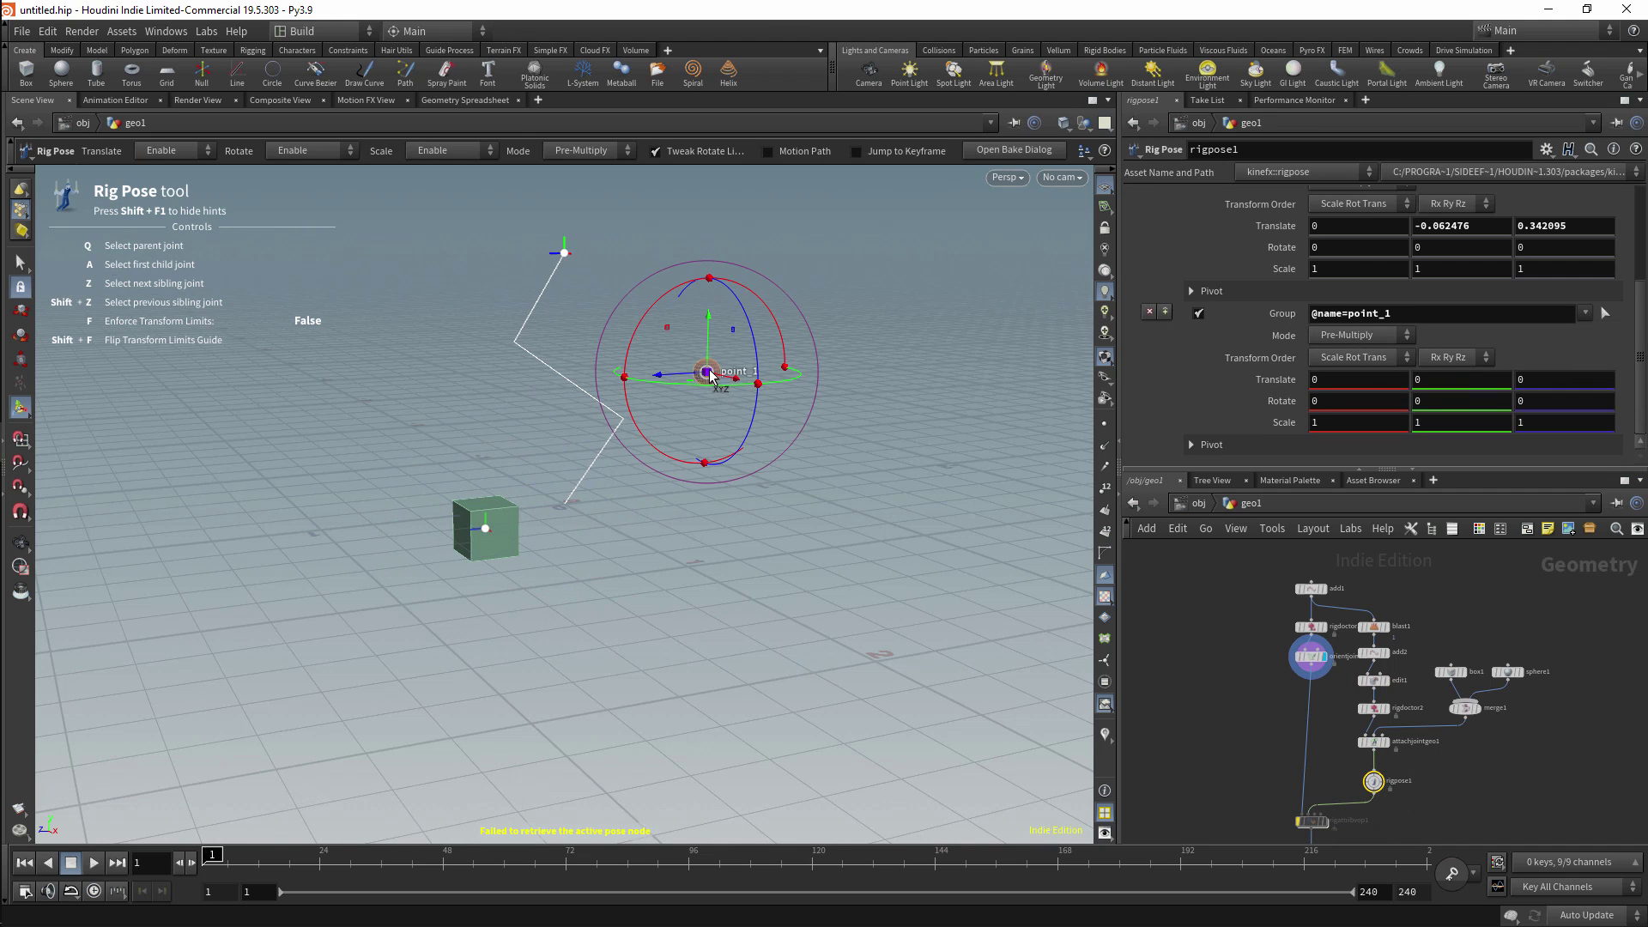
left_click_drag(728, 379, 740, 384)
scroll(1528, 755, "down", 3)
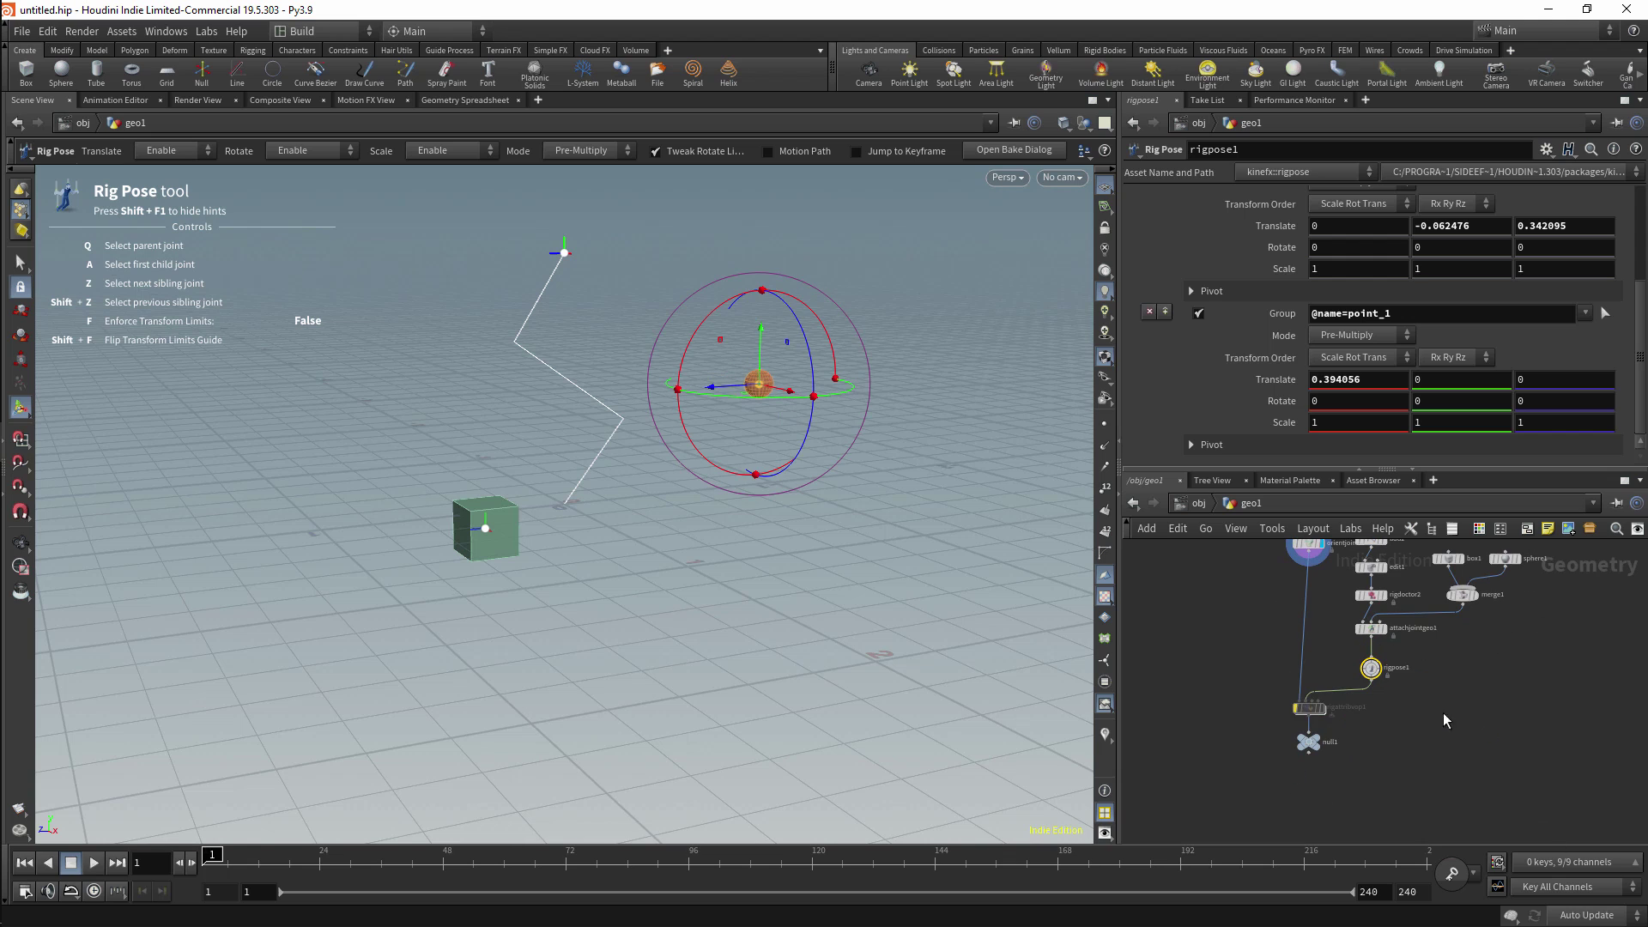
left_click(1308, 708)
mouse_move(1304, 709)
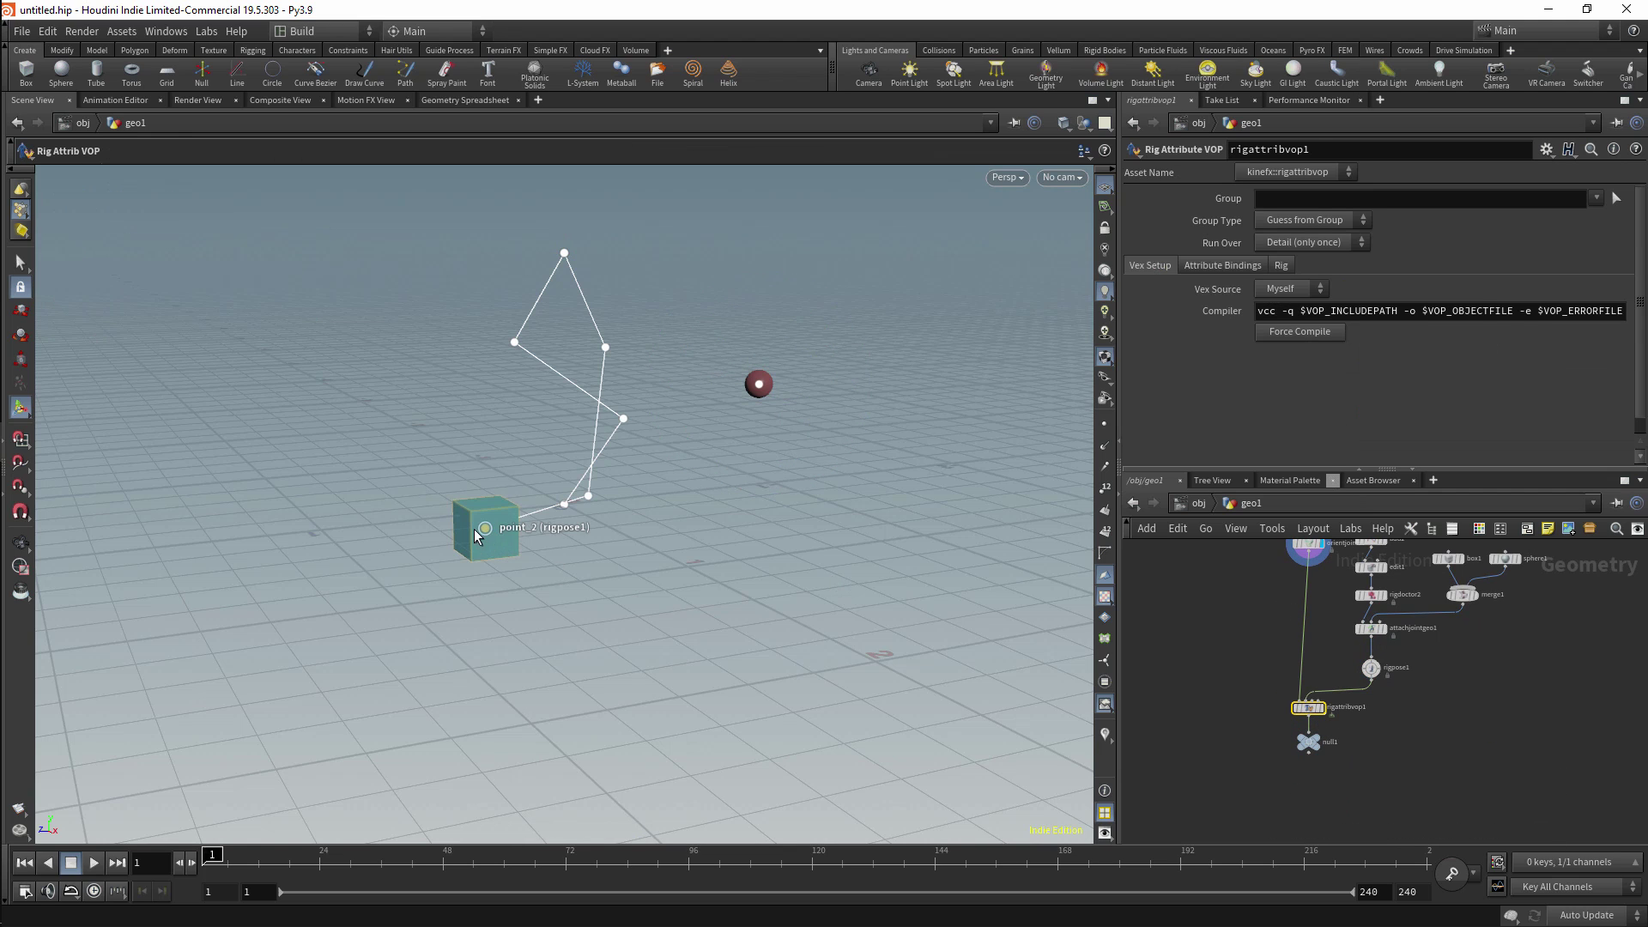
Repose point_1 along X in rigpose1 and move cube joint point_2 to about 0.056, 0.053, 0.003.
left_click(1371, 669)
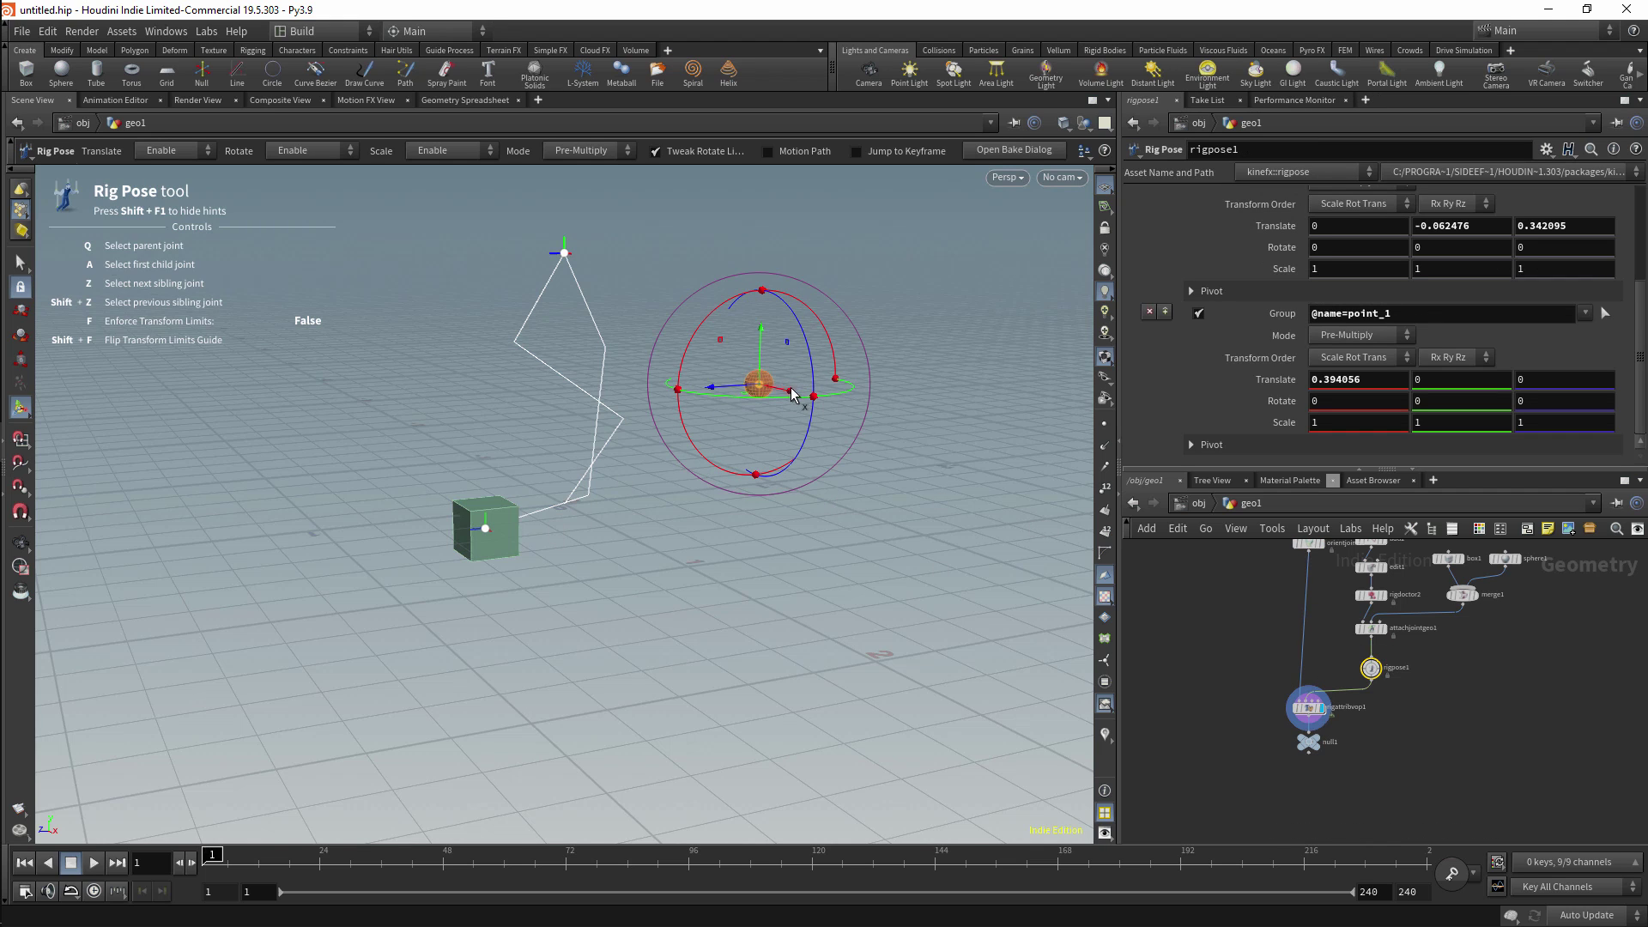
left_click_drag(791, 396, 766, 457)
left_click_drag(661, 356, 876, 383, "alt")
left_click_drag(681, 349, 544, 347)
left_click_drag(739, 390, 520, 453)
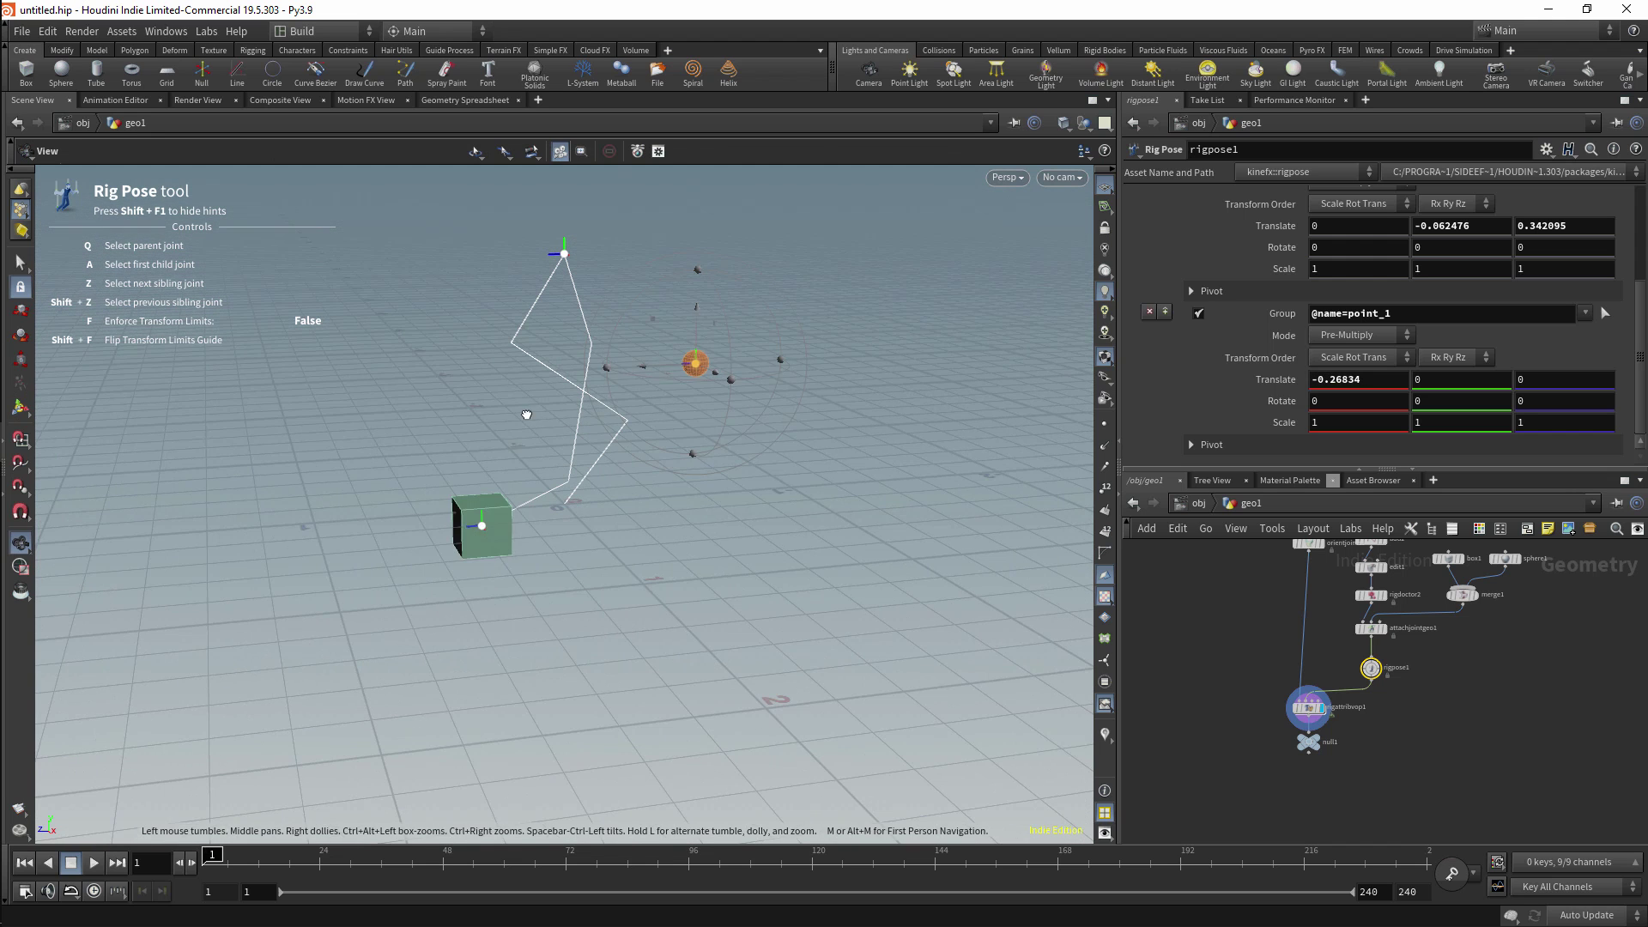
left_click(482, 525)
left_click_drag(481, 525, 567, 496)
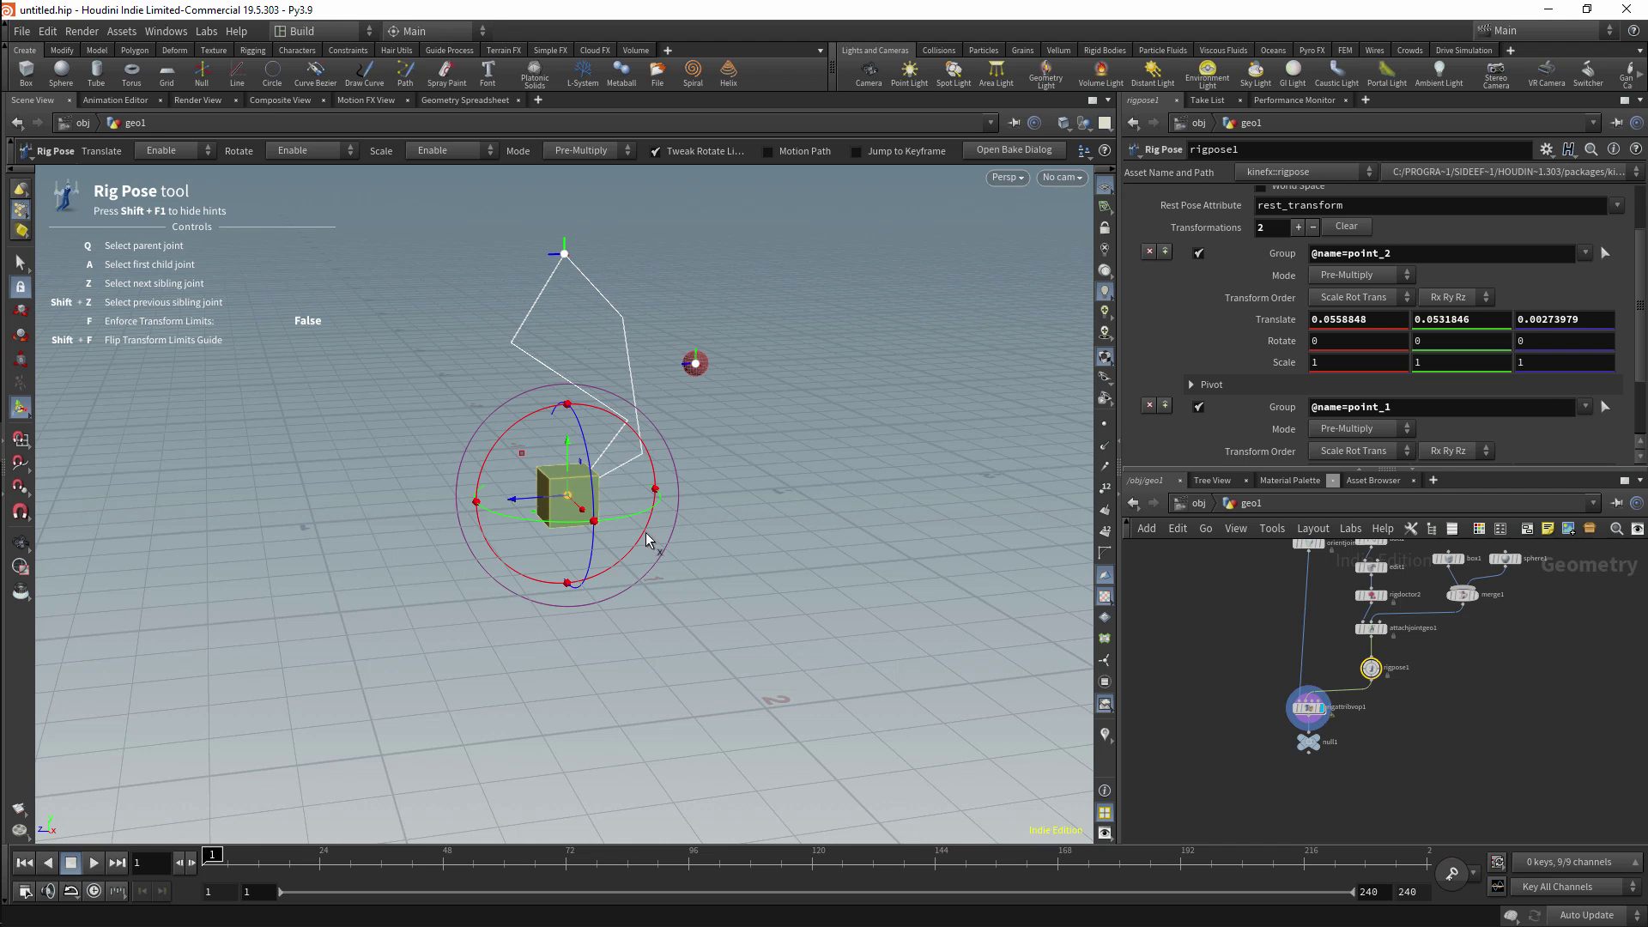
Inside rigattribvop1, set solveik1's Twist Offset to -180, first trying Rest Angles Mode from targets.
double_click(1298, 691)
key("h")
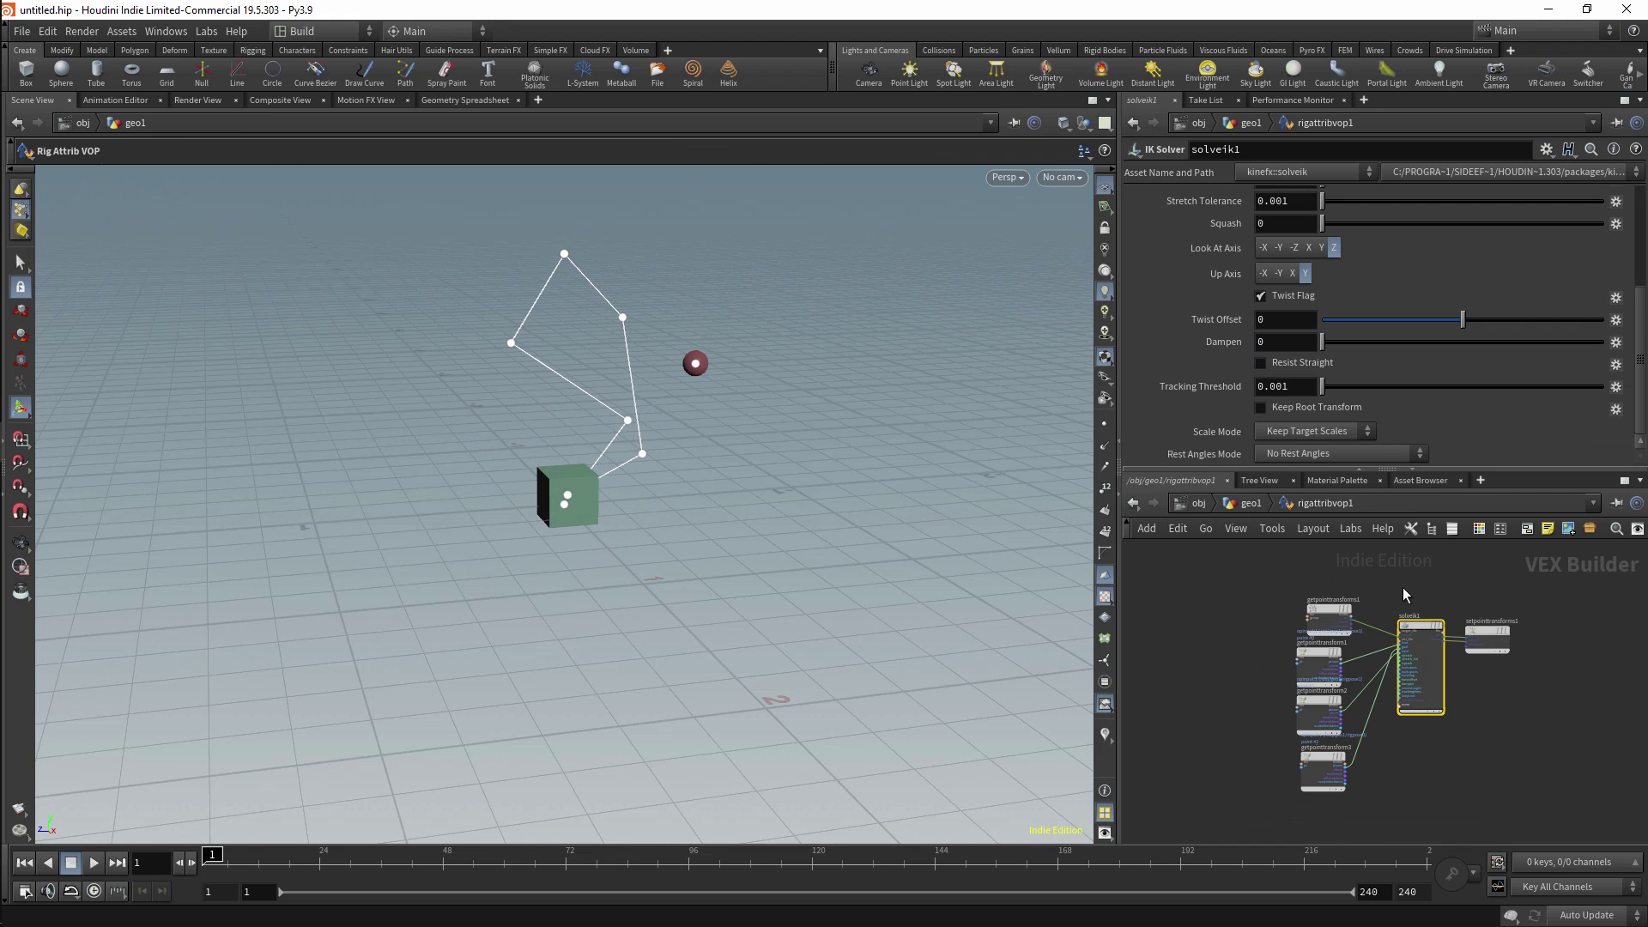
scroll(1401, 590, "up", 2)
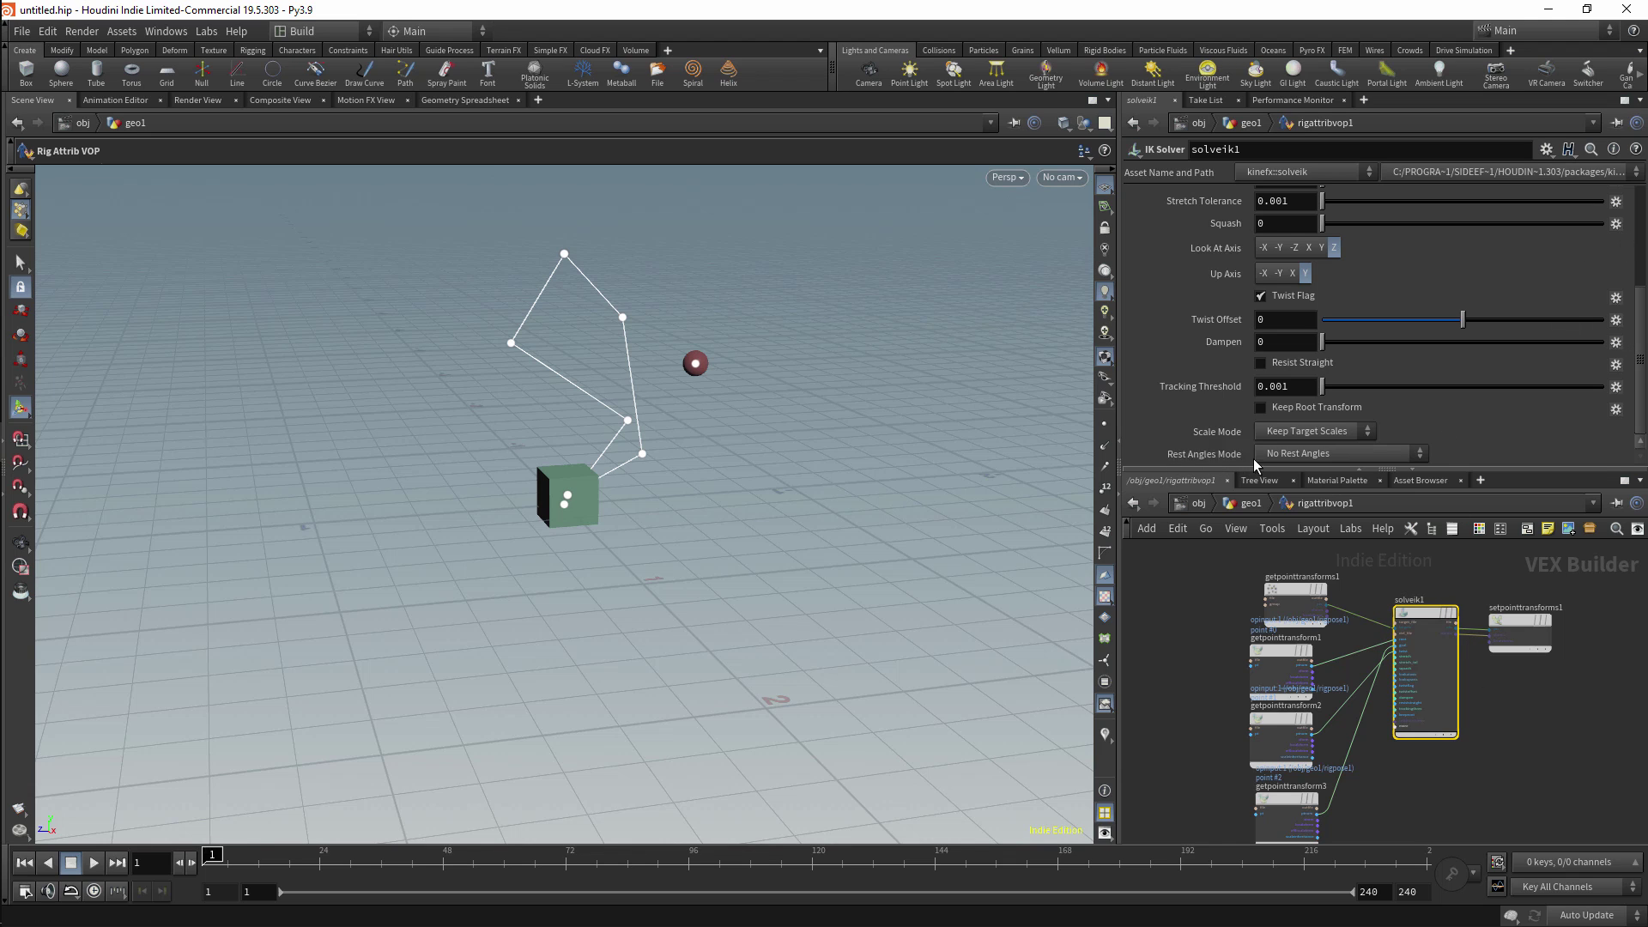
left_click(1291, 457)
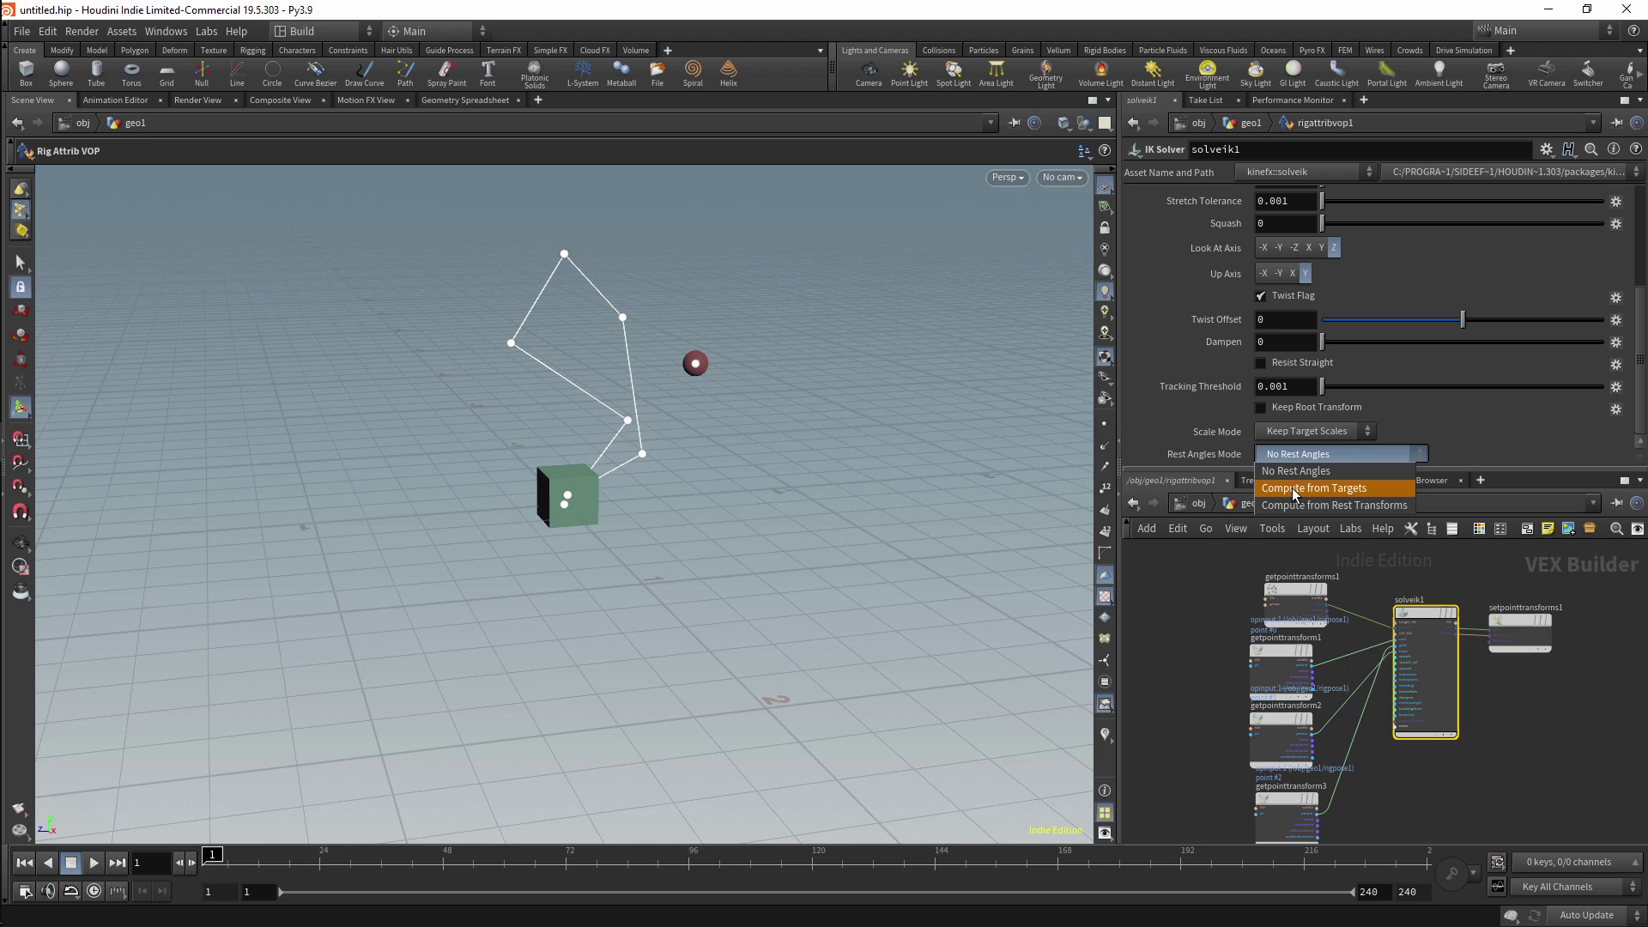
left_click(1294, 489)
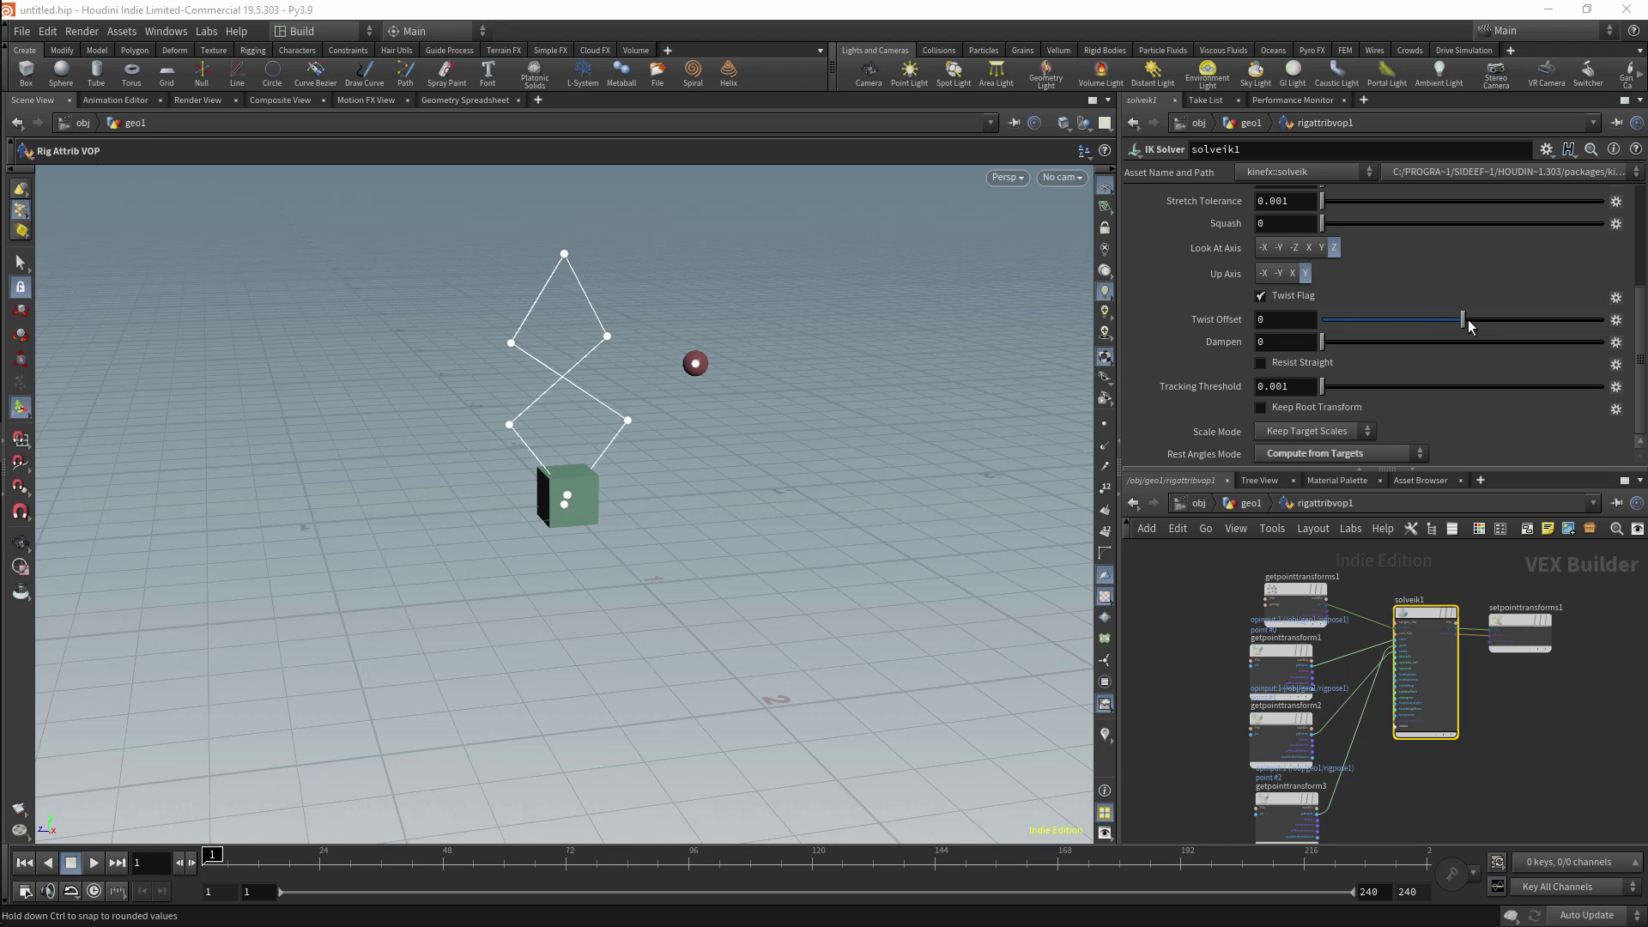
left_click_drag(1465, 323, 1211, 365)
key("Escape")
left_click_drag(754, 383, 825, 378)
key("Return")
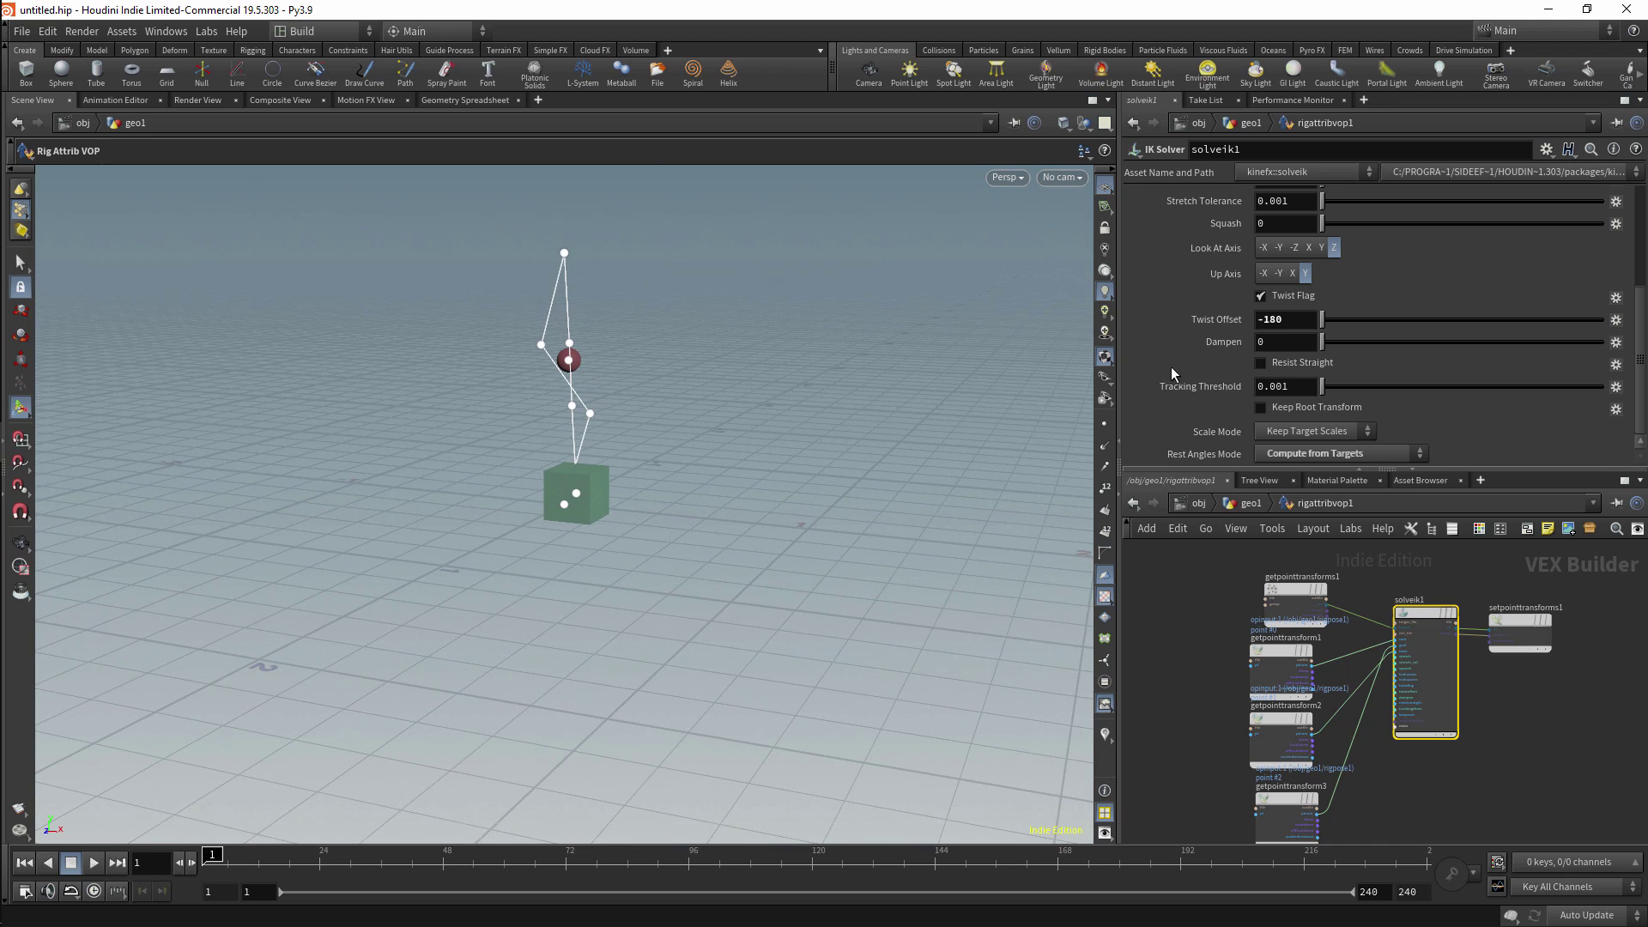
Switch Rest Angles Mode to Compute from Rest Transforms and test the IK by moving the target.
left_click(1359, 455)
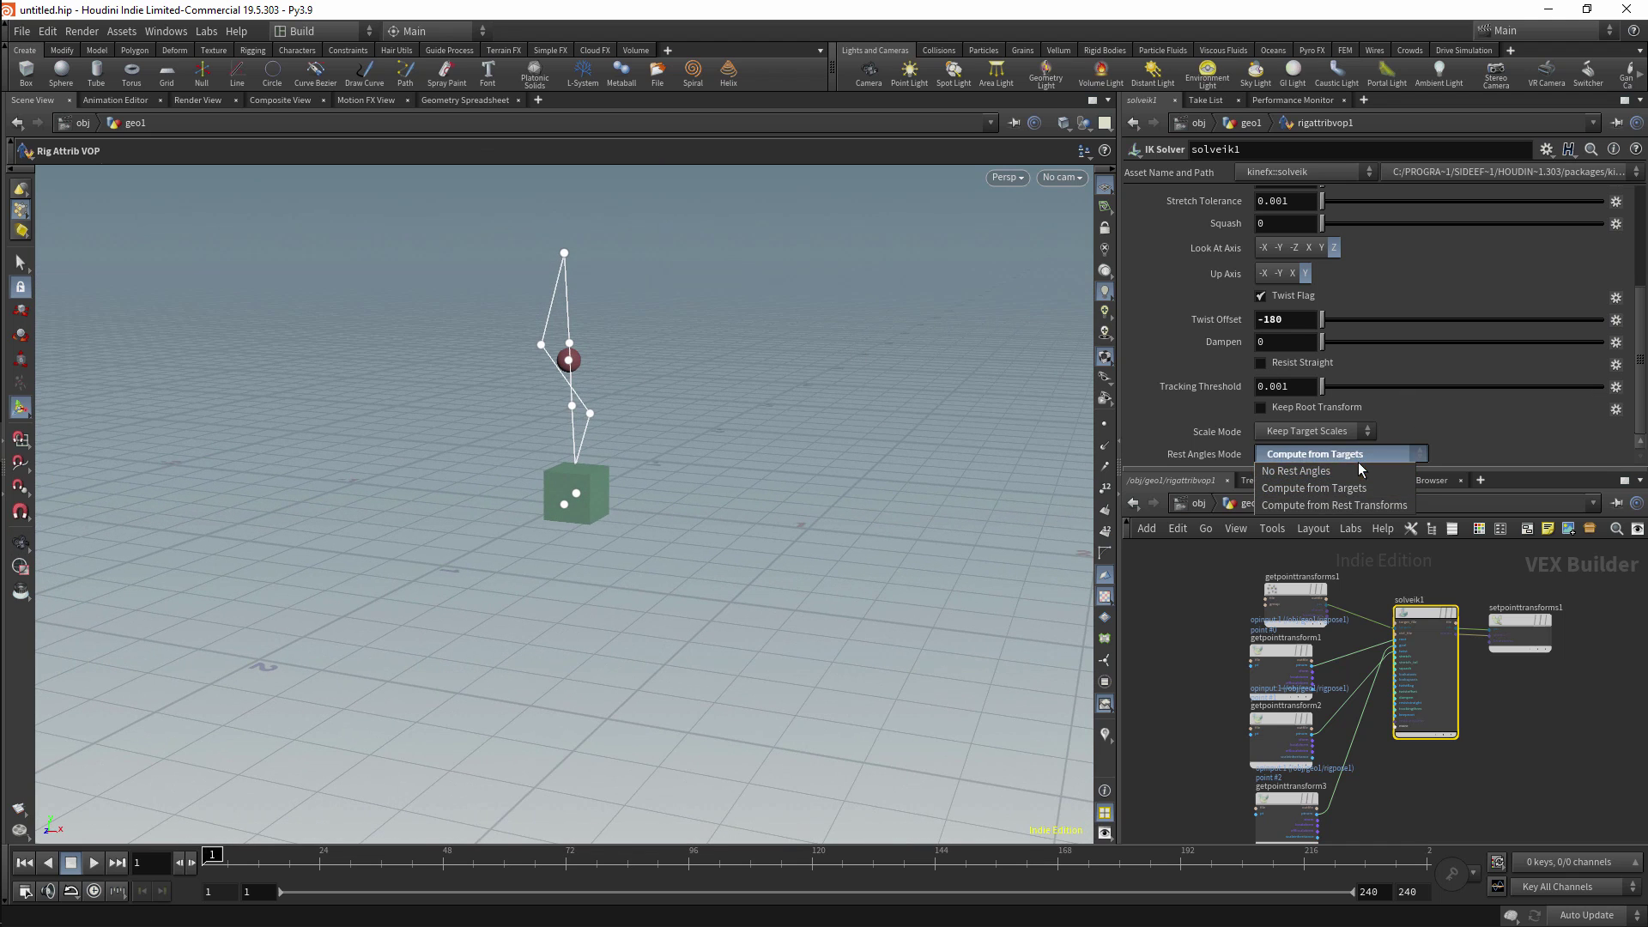
left_click(1334, 506)
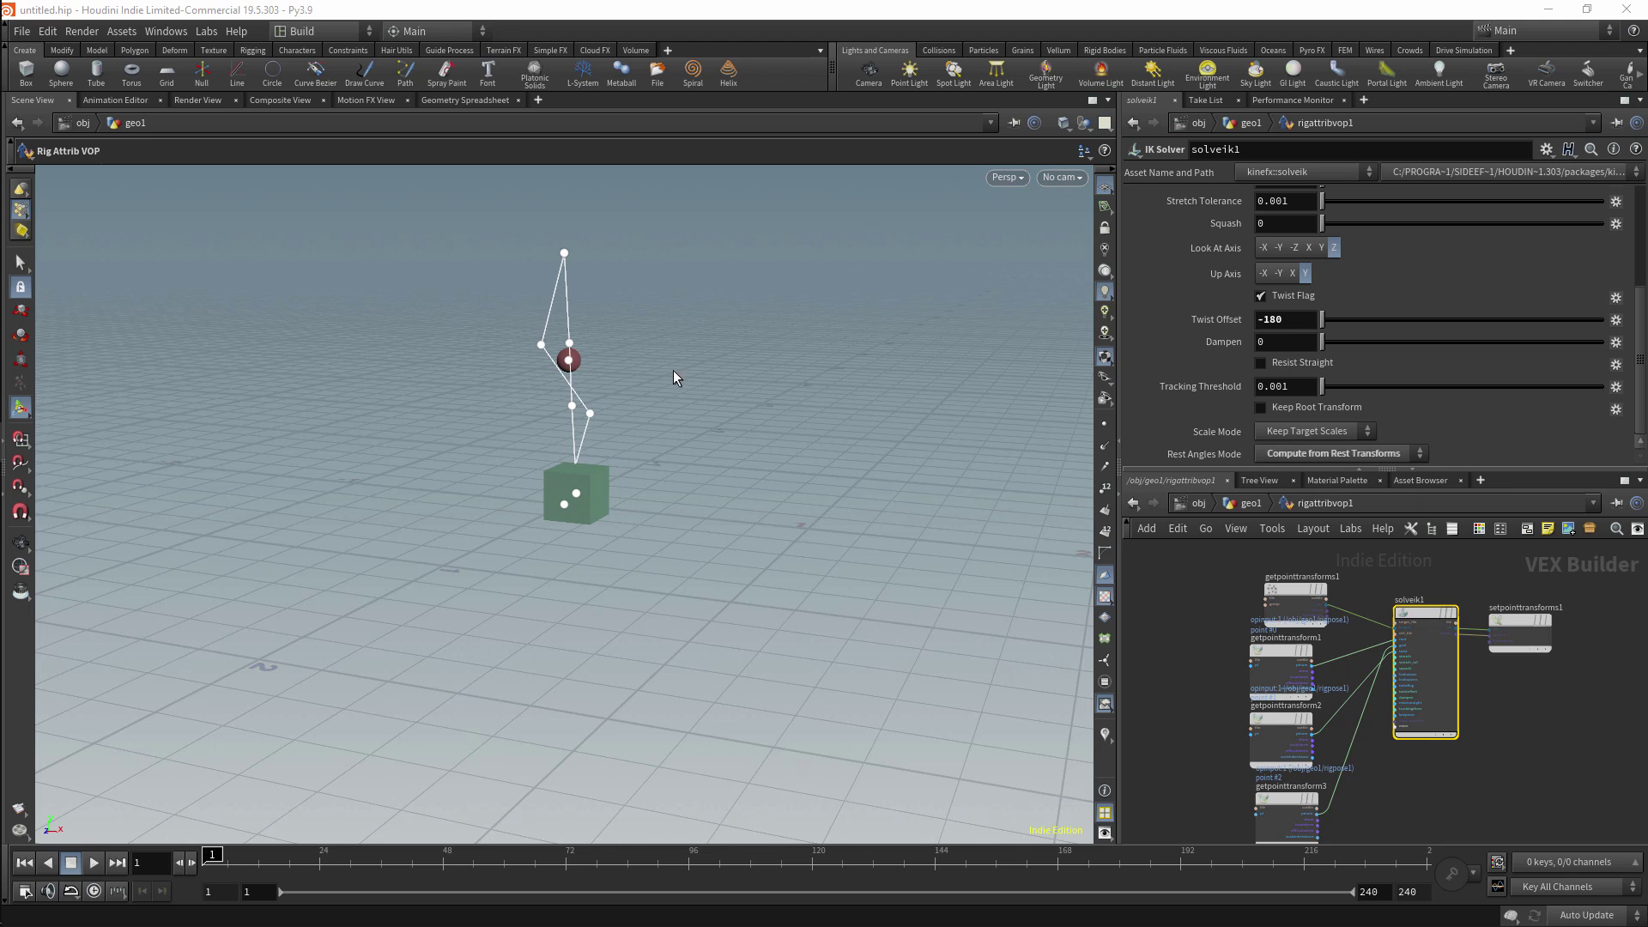
left_click_drag(568, 359, 666, 374)
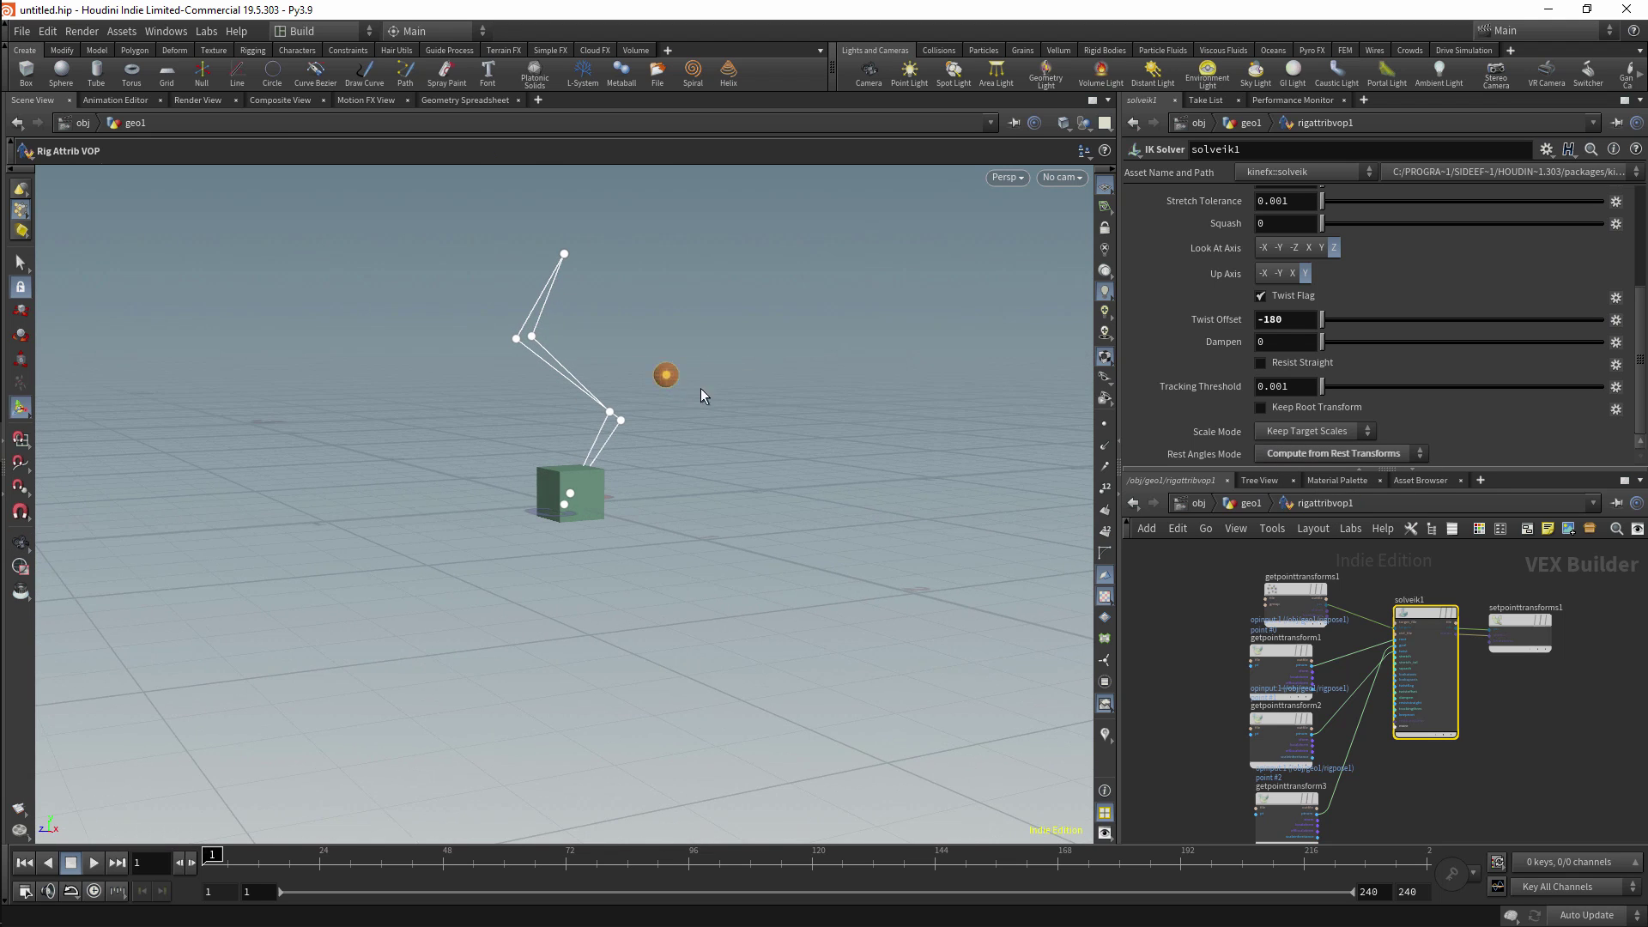
key("Escape")
left_click_drag(773, 412, 564, 513)
key("Return")
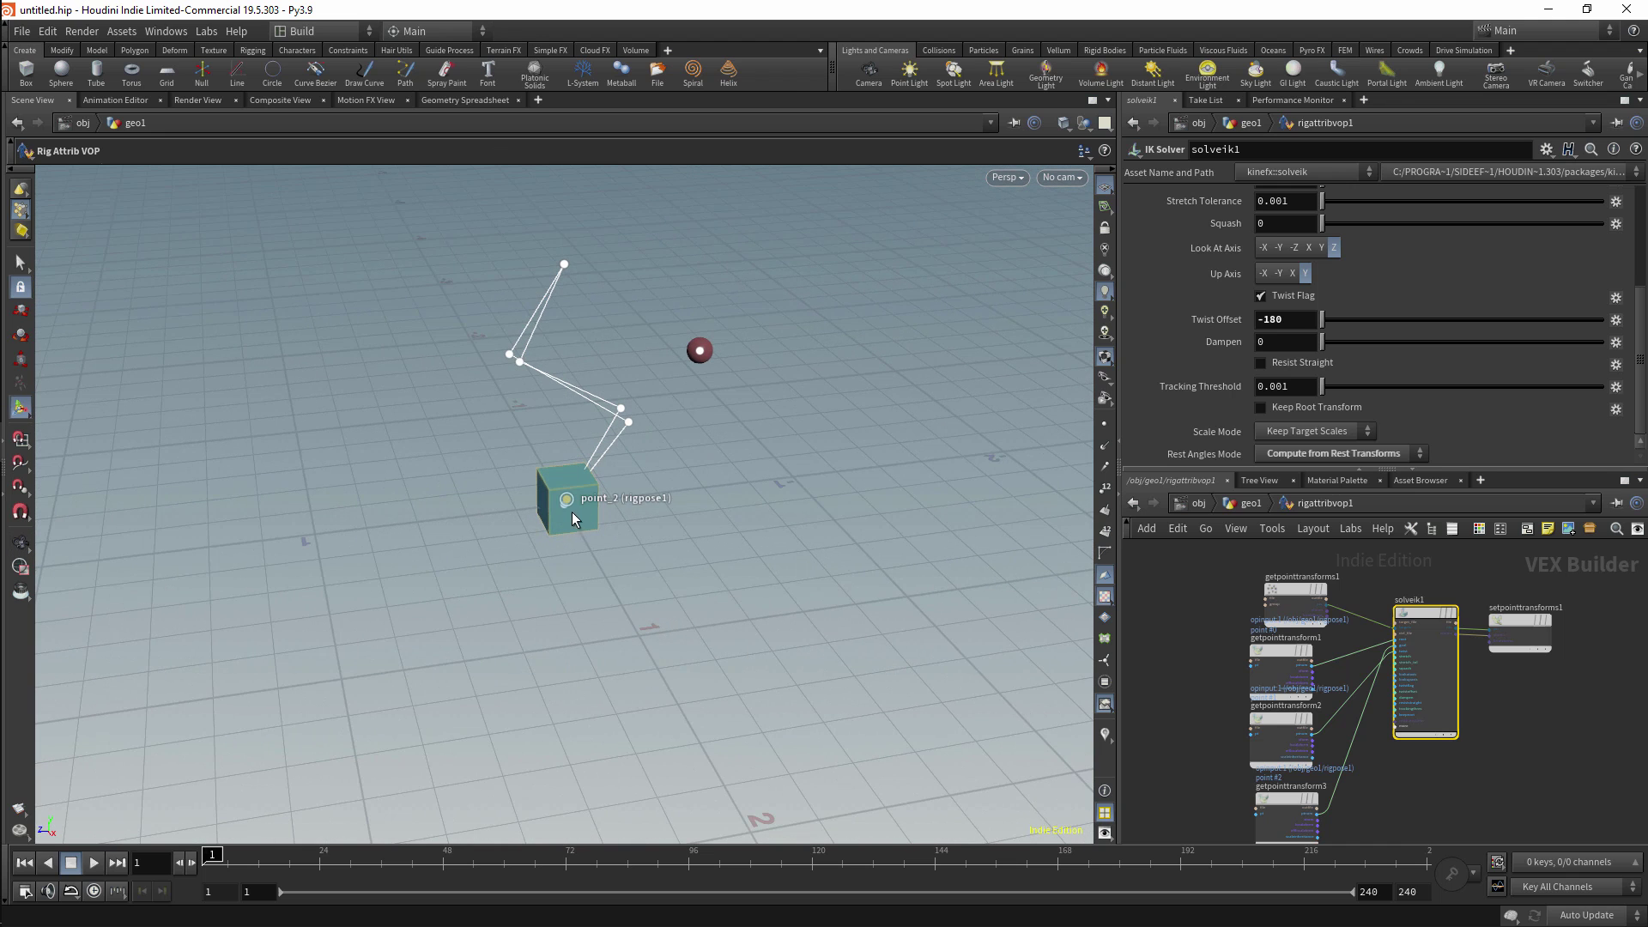
left_click(579, 515)
Revert point_2 and point_1 translations in rigpose1 to zero, then drag the cube joint up-left.
key("u")
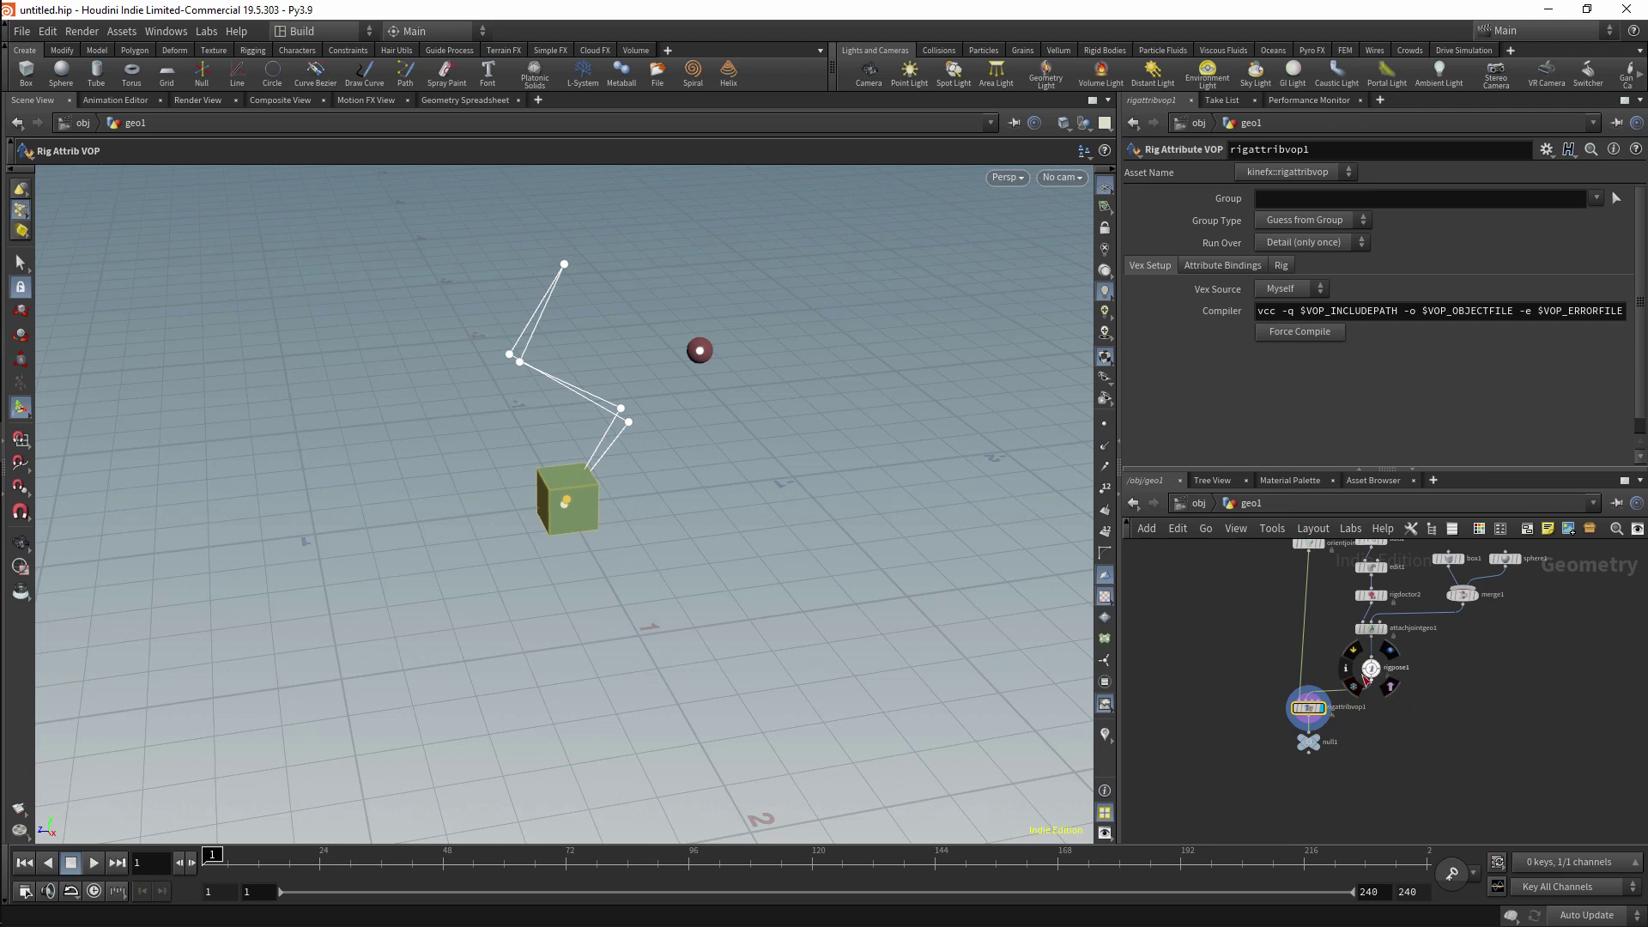
left_click(1371, 668)
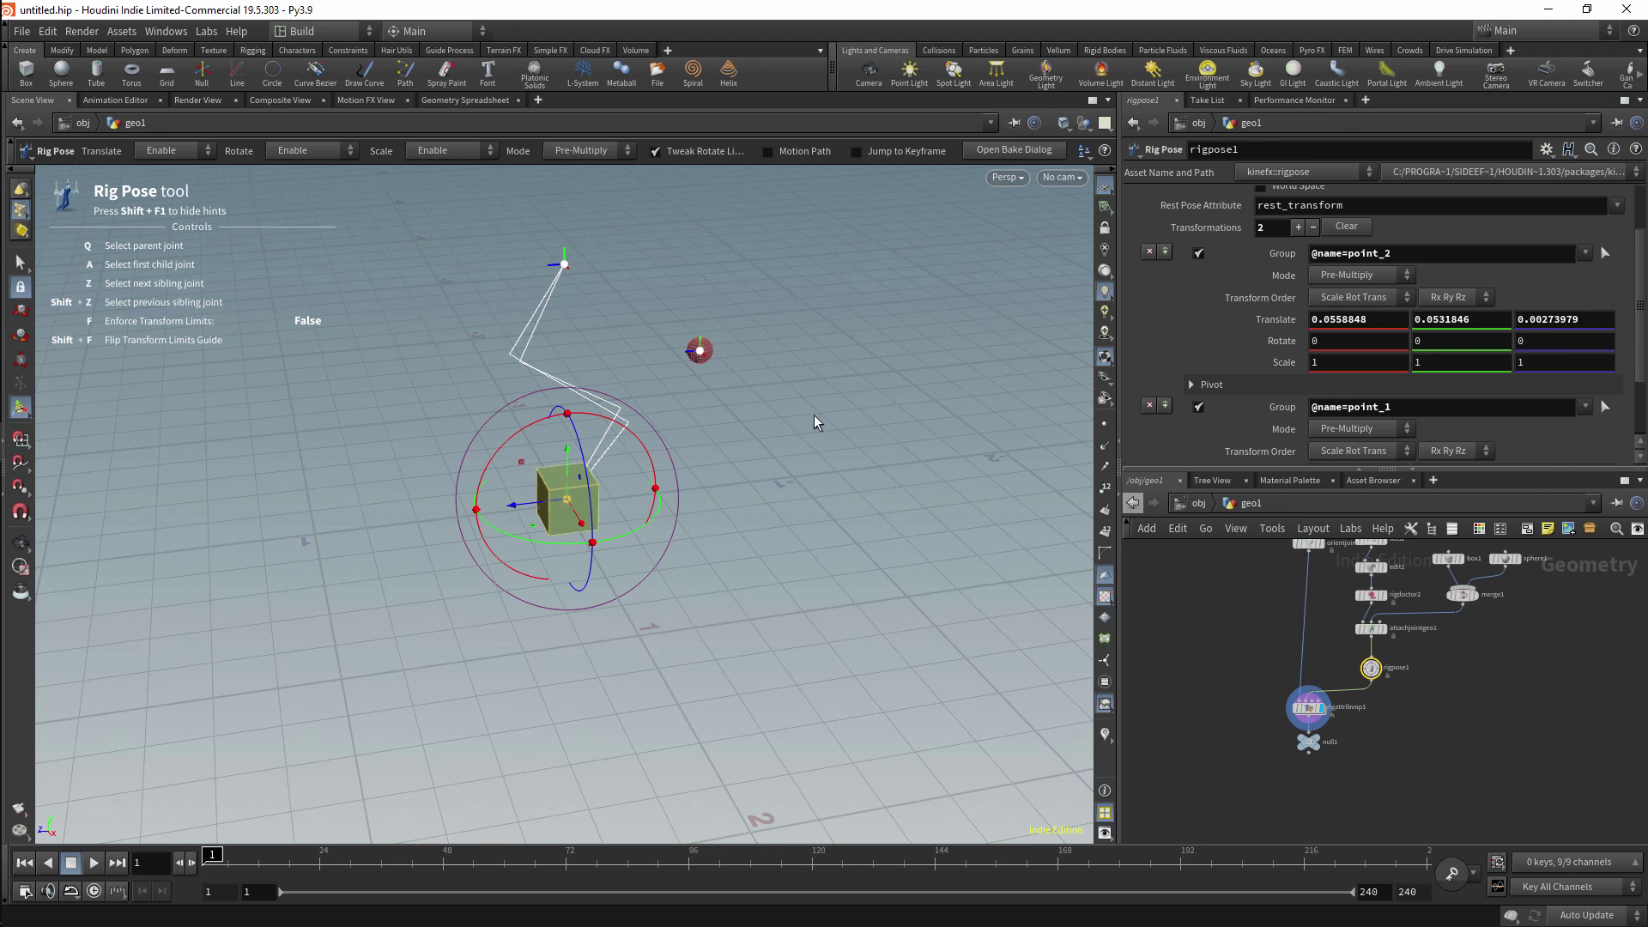
right_click(1281, 323)
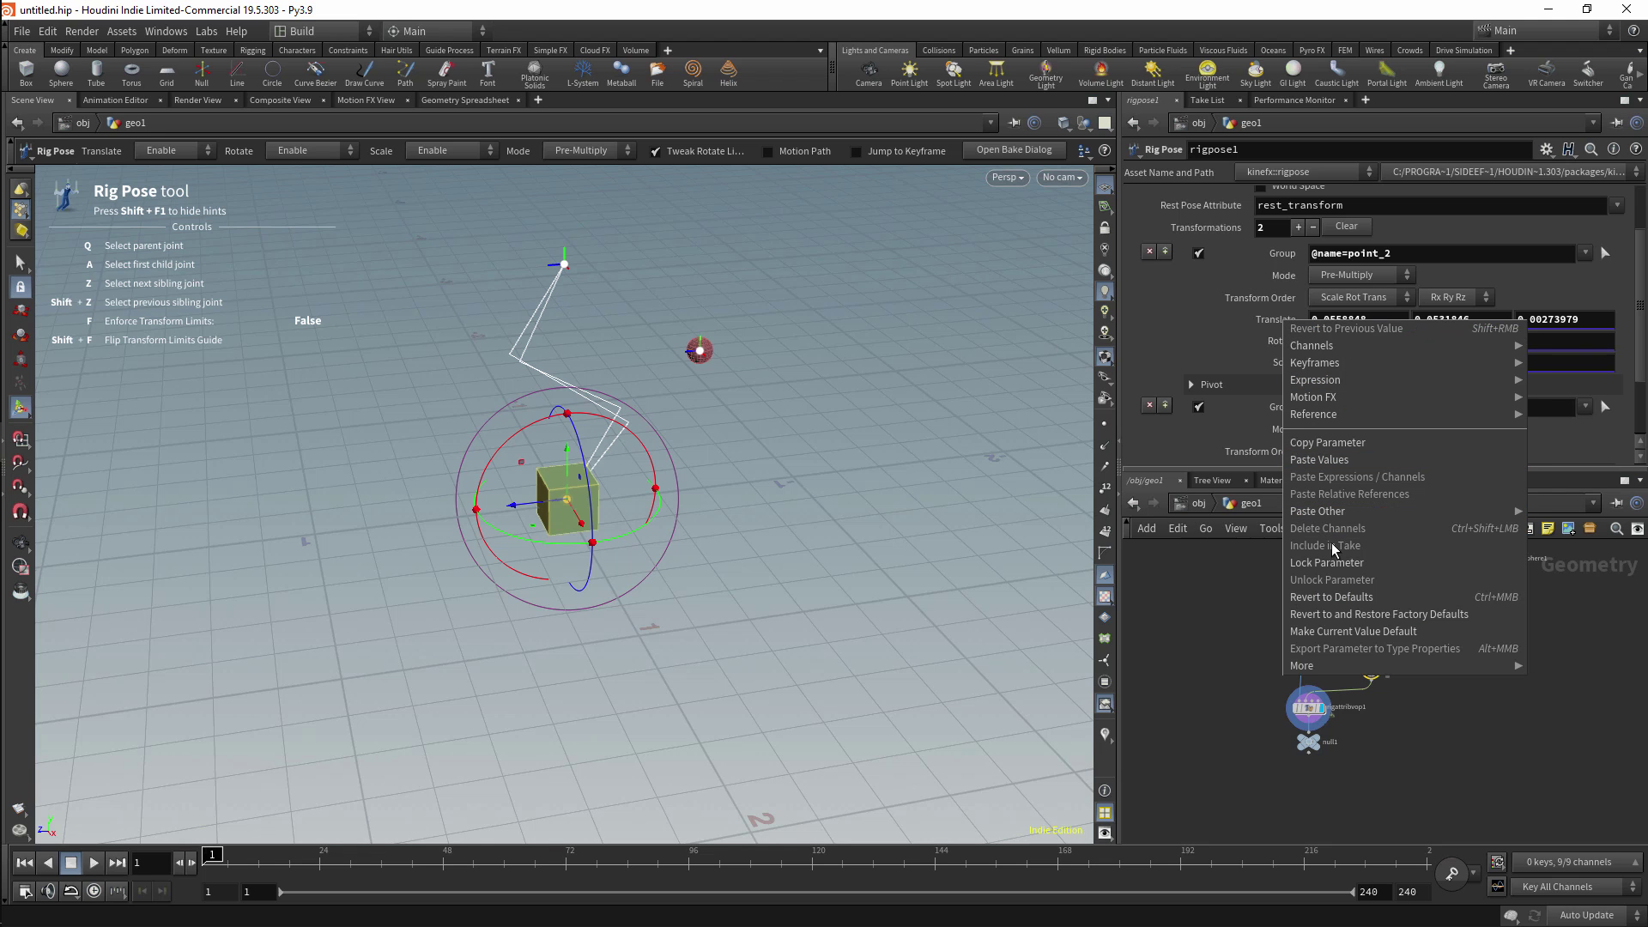
key("Escape")
middle_click(1279, 319, "ctrl")
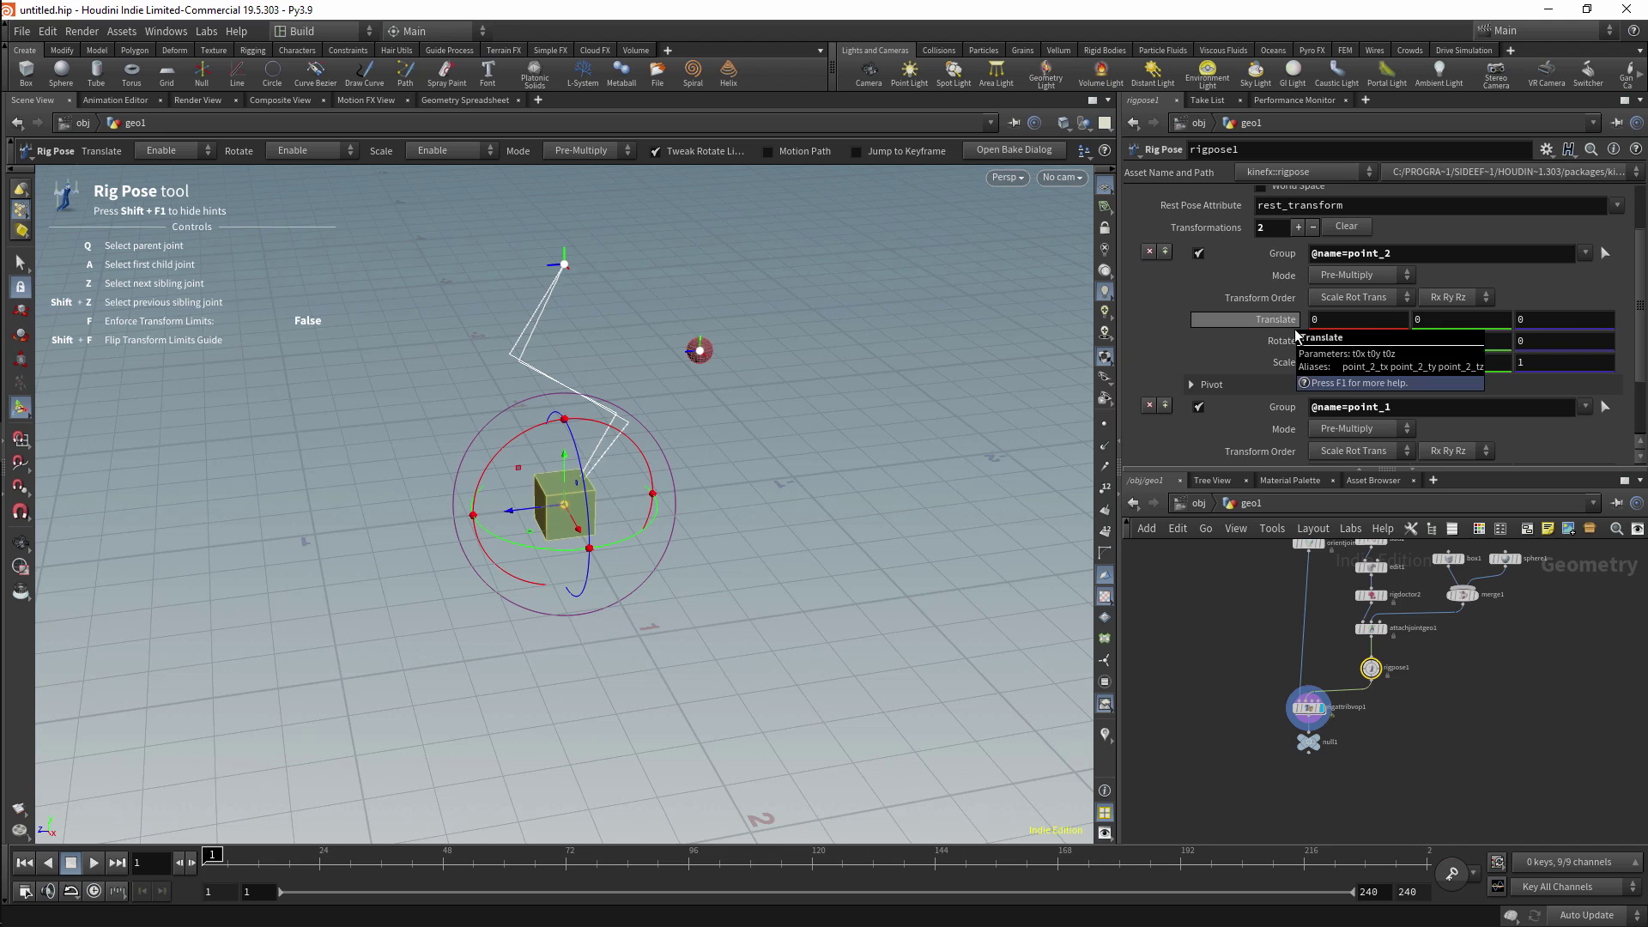
scroll(1296, 395, "down", 2)
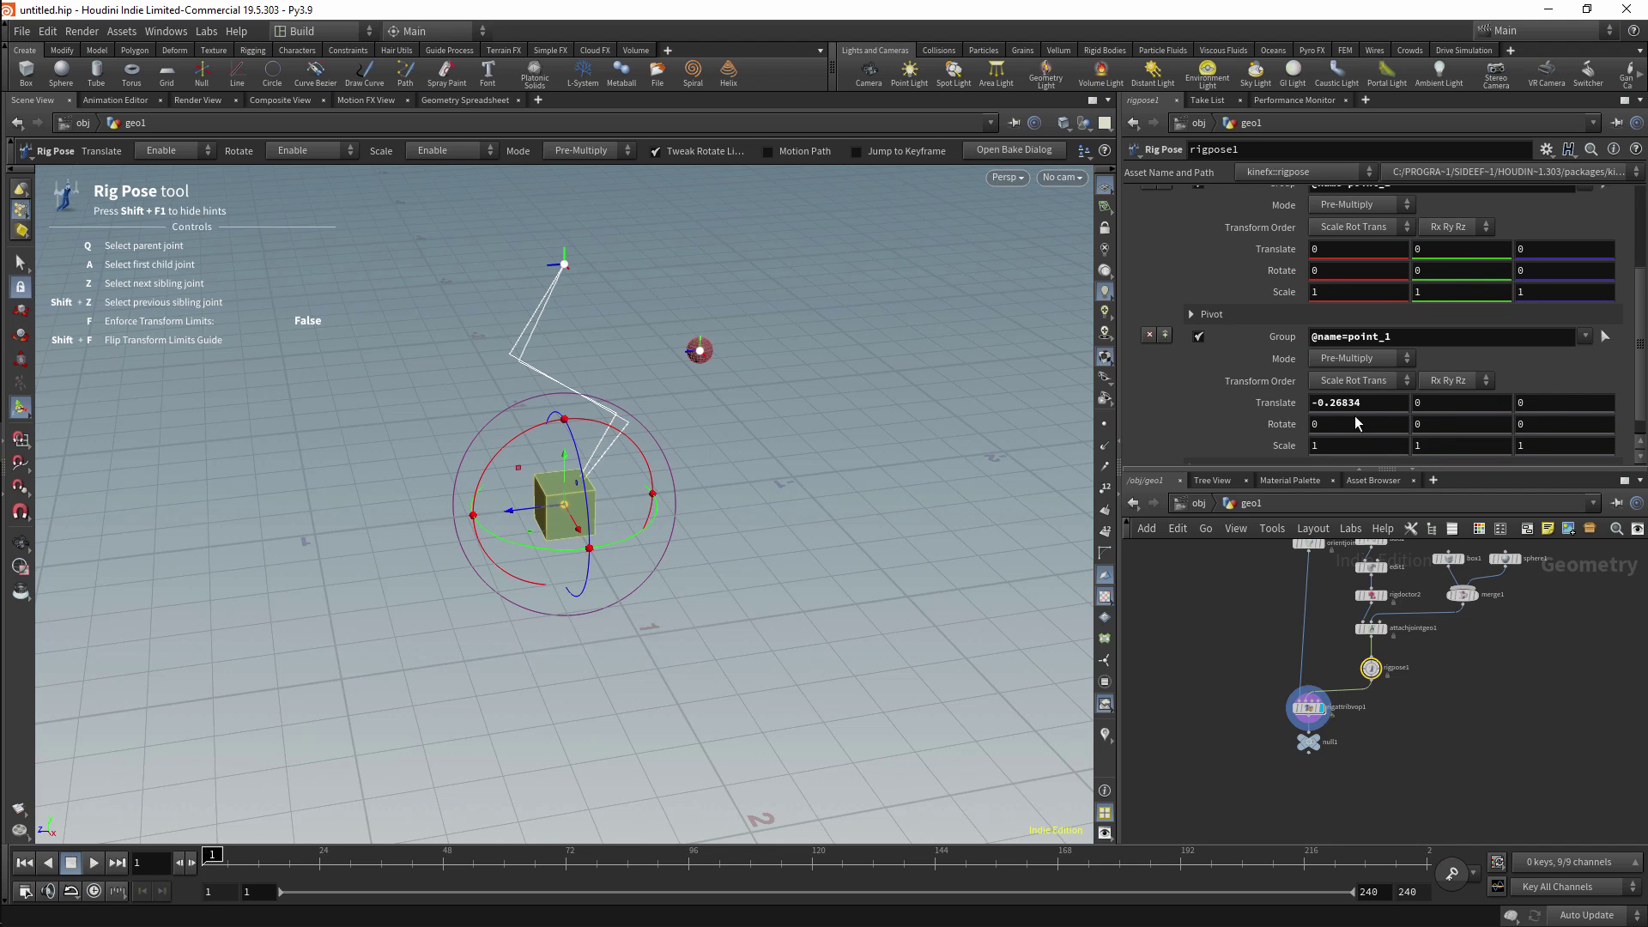
middle_click(1279, 402, "ctrl")
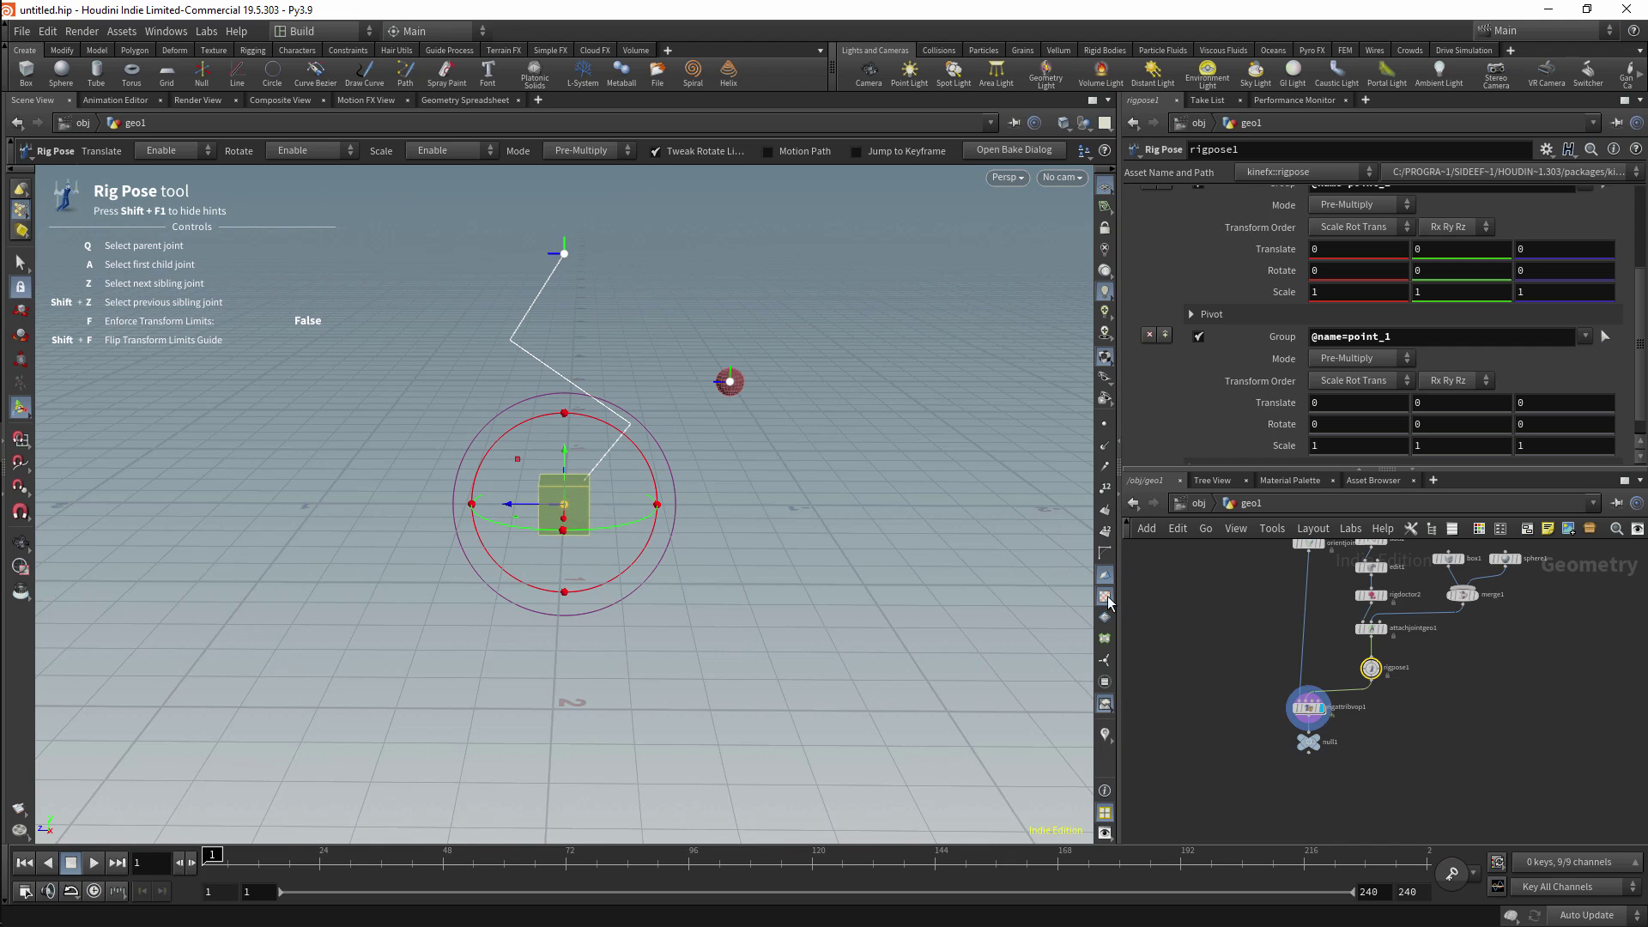
left_click_drag(549, 494, 425, 423)
Orbit around the rig and inspect the rigpose4, rigdoctor4 and orientjoints3 nodes.
left_click(728, 382)
left_click_drag(728, 381, 632, 345, "alt")
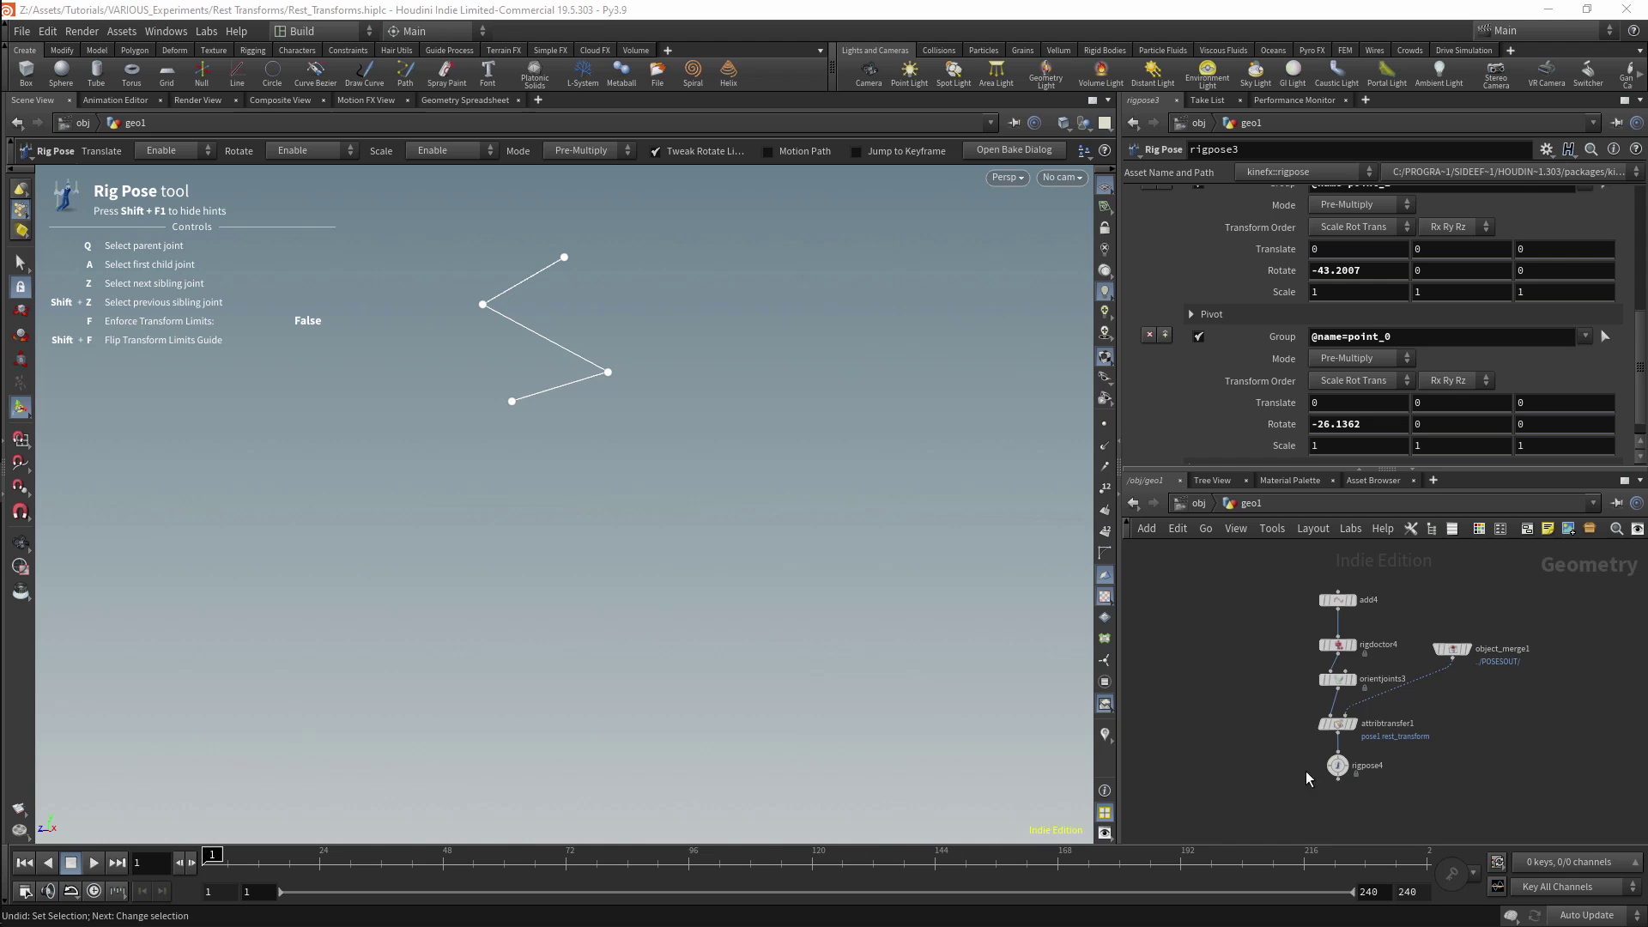
left_click(1337, 765)
left_click(1495, 636)
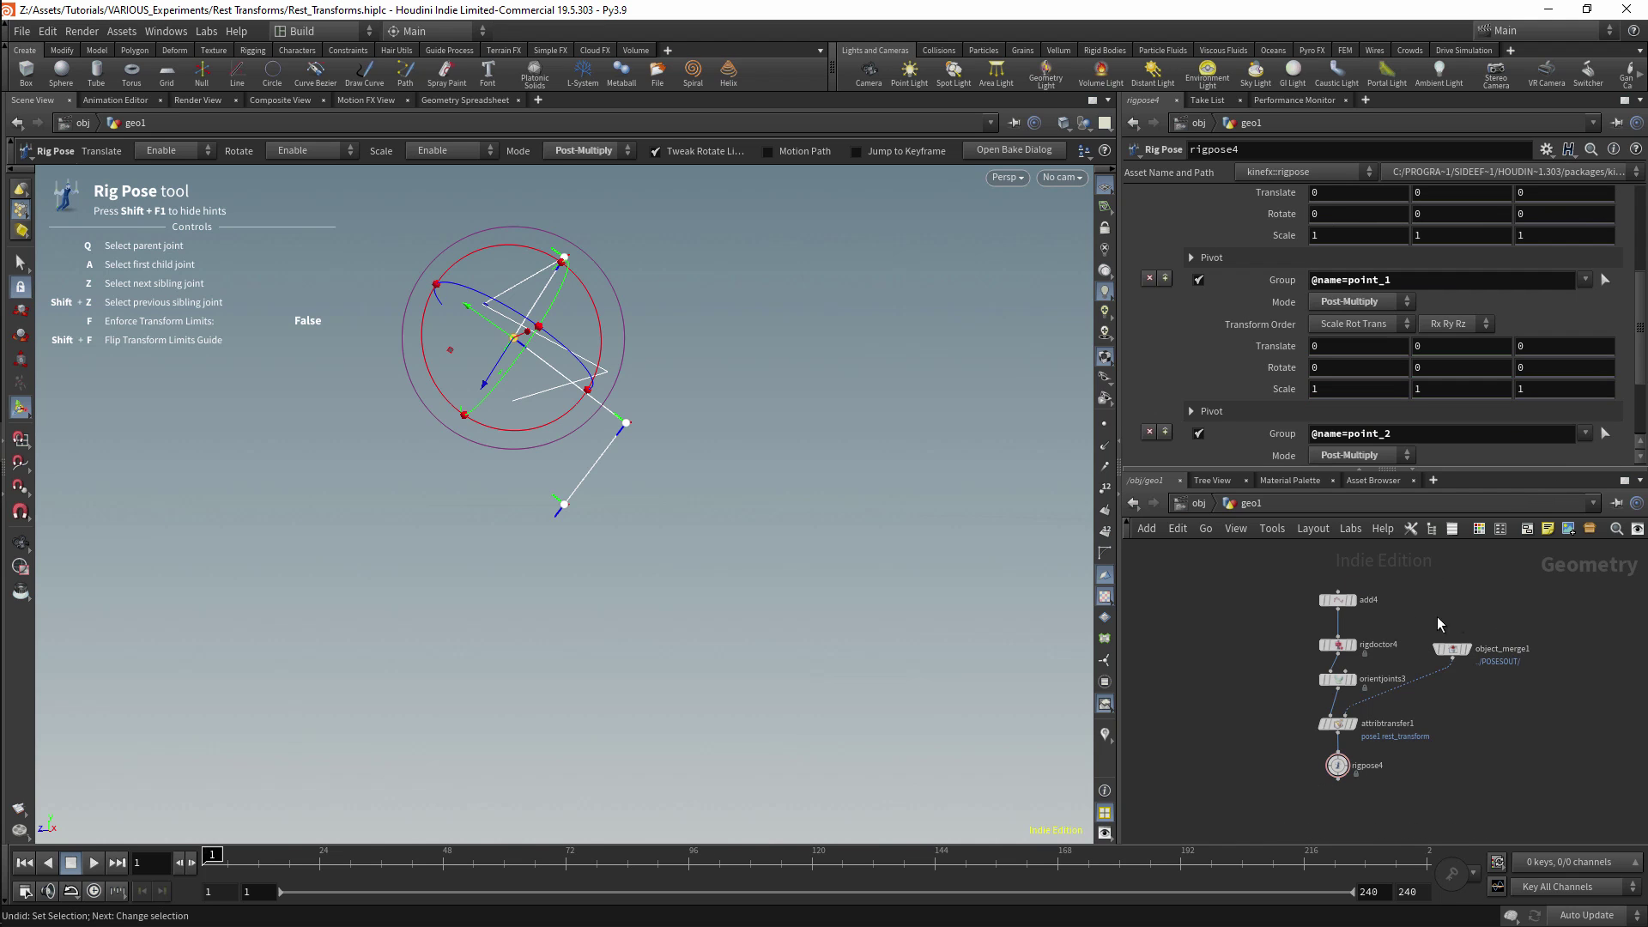
left_click(1337, 644)
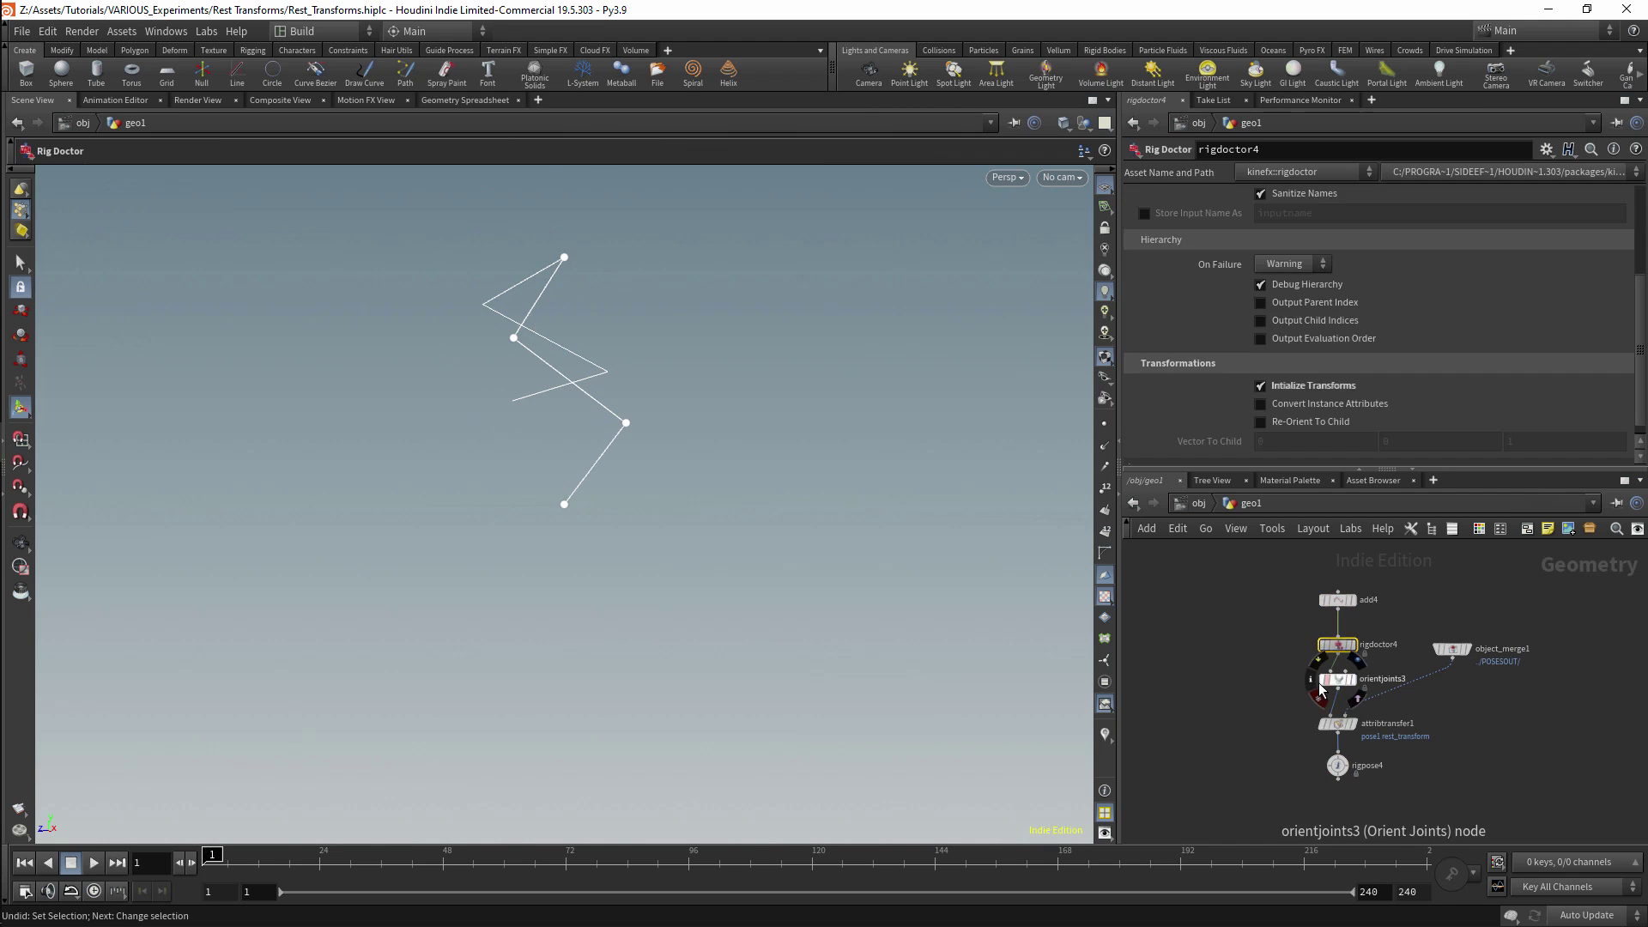
left_click(1326, 679)
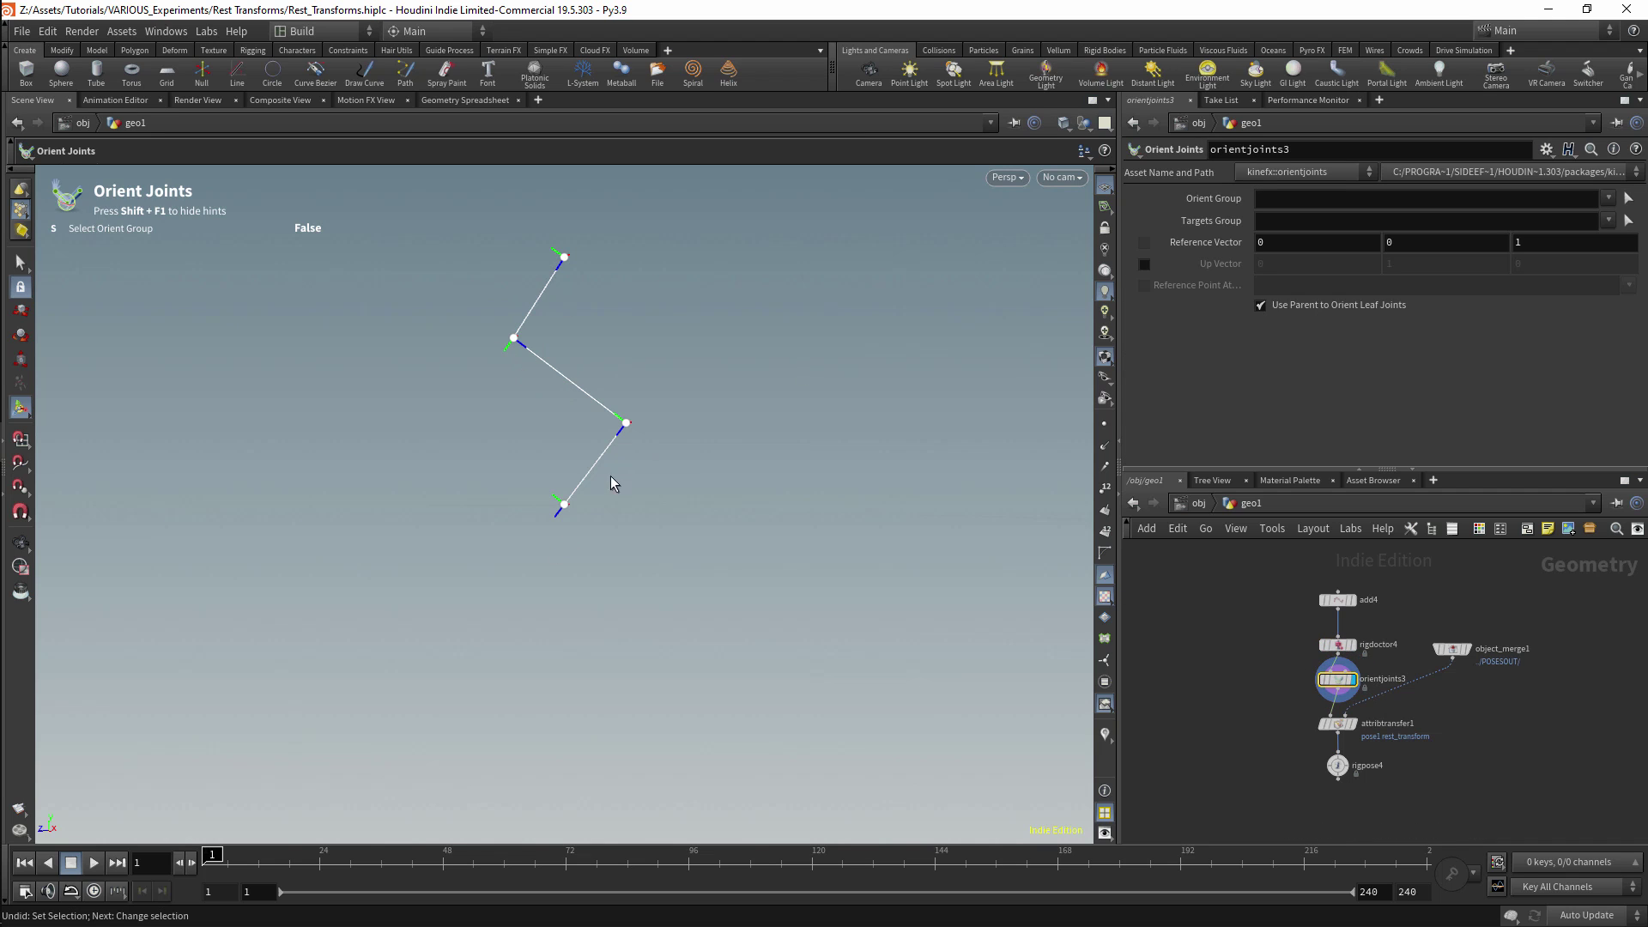
Display object_merge1's merged POSESOUT skeleton and view its point attributes in the Geometry Spreadsheet.
left_click(1457, 649)
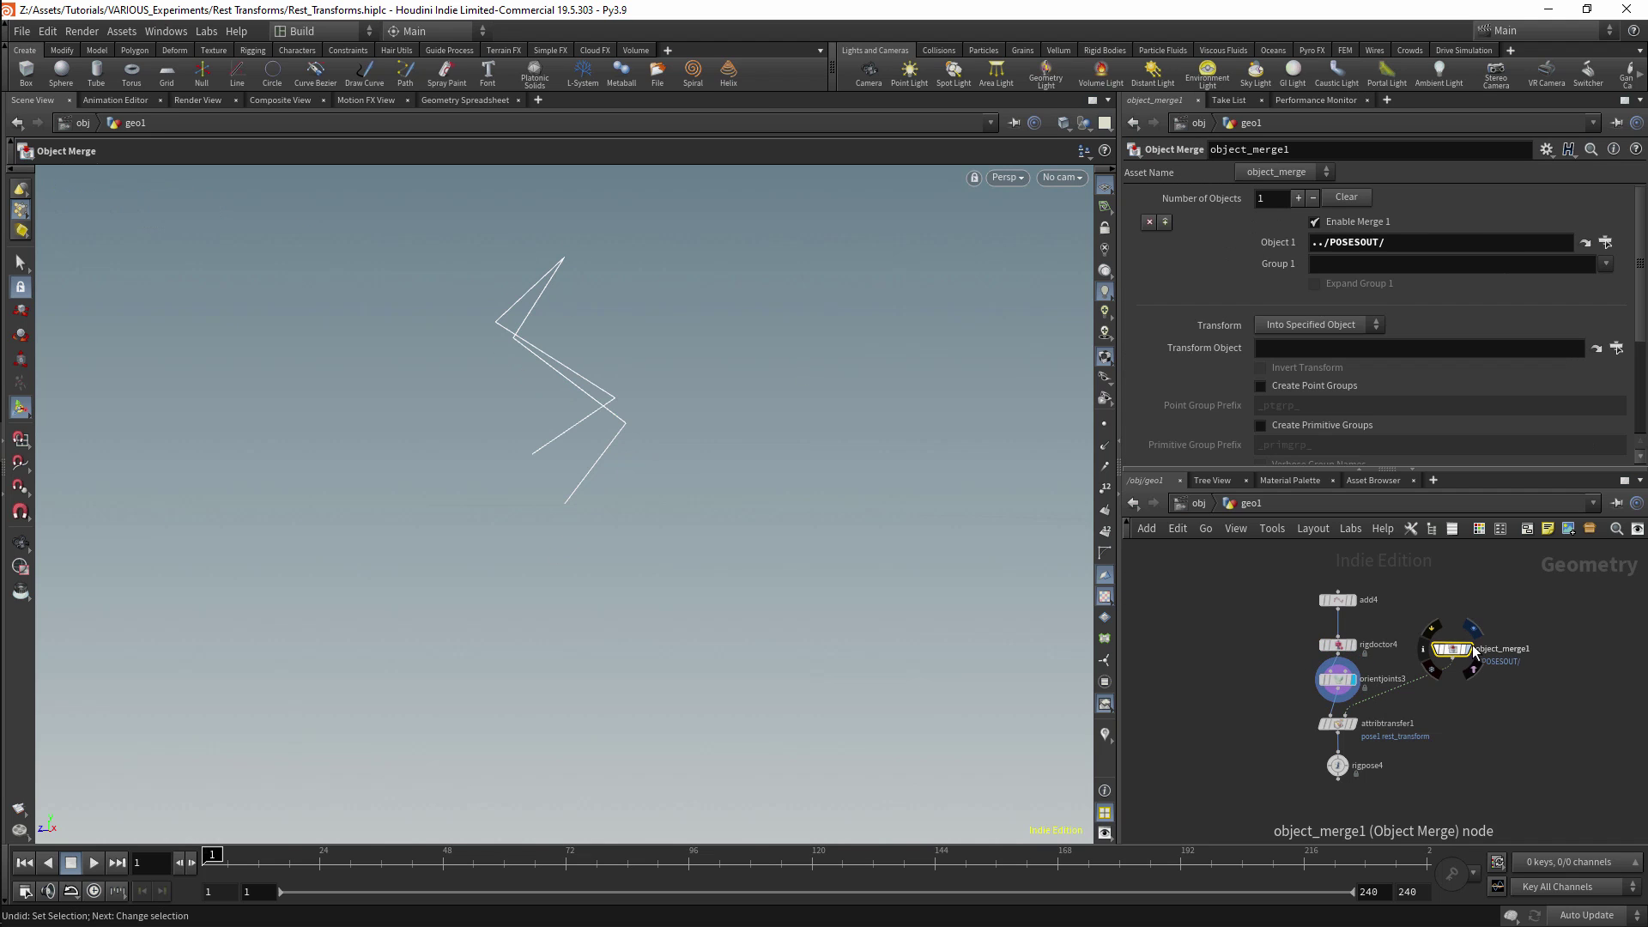
left_click(1472, 652)
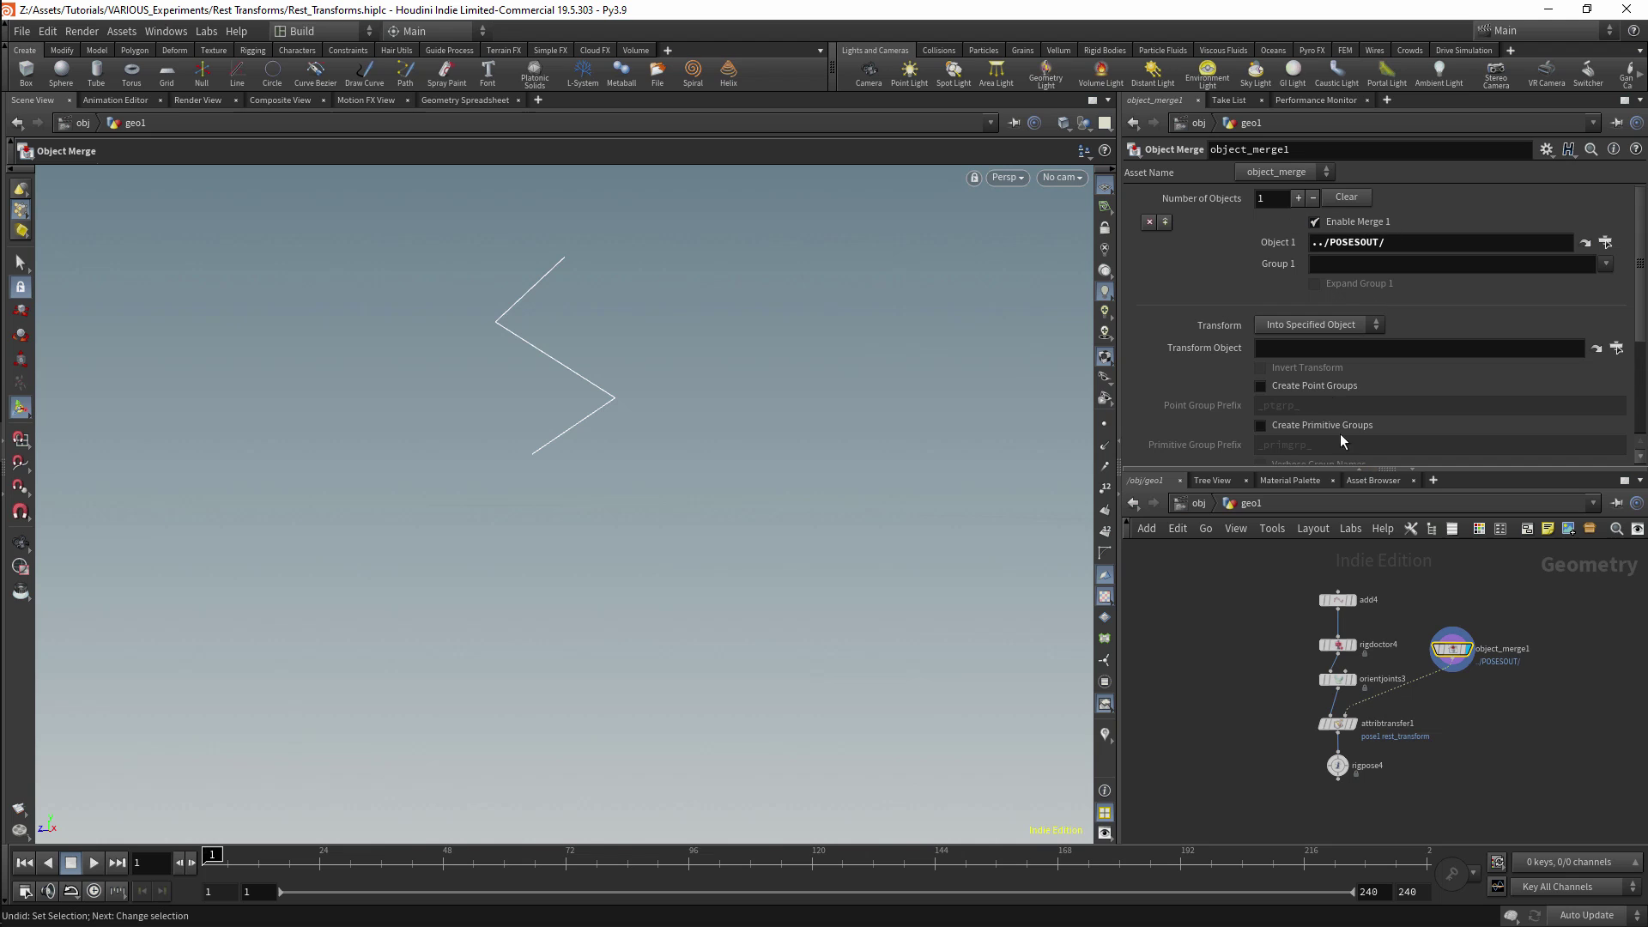
left_click(455, 103)
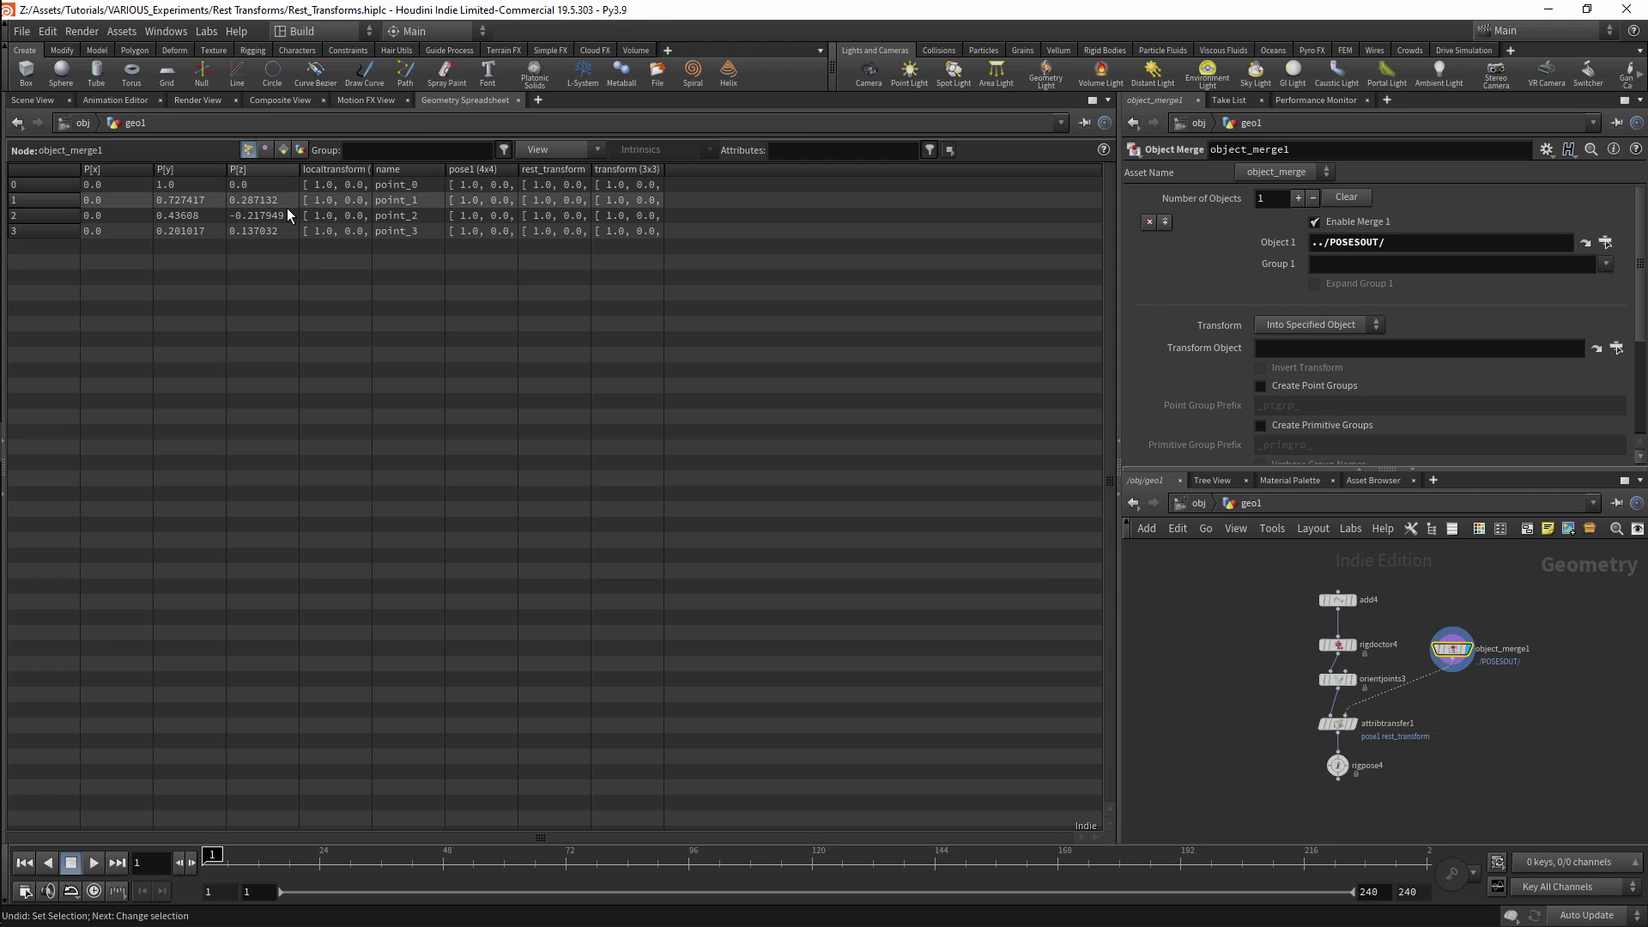
Check the pose1 and rest_transform point attributes on attribtransfer1 and rigpose4, then return to Scene View.
left_click(1382, 728)
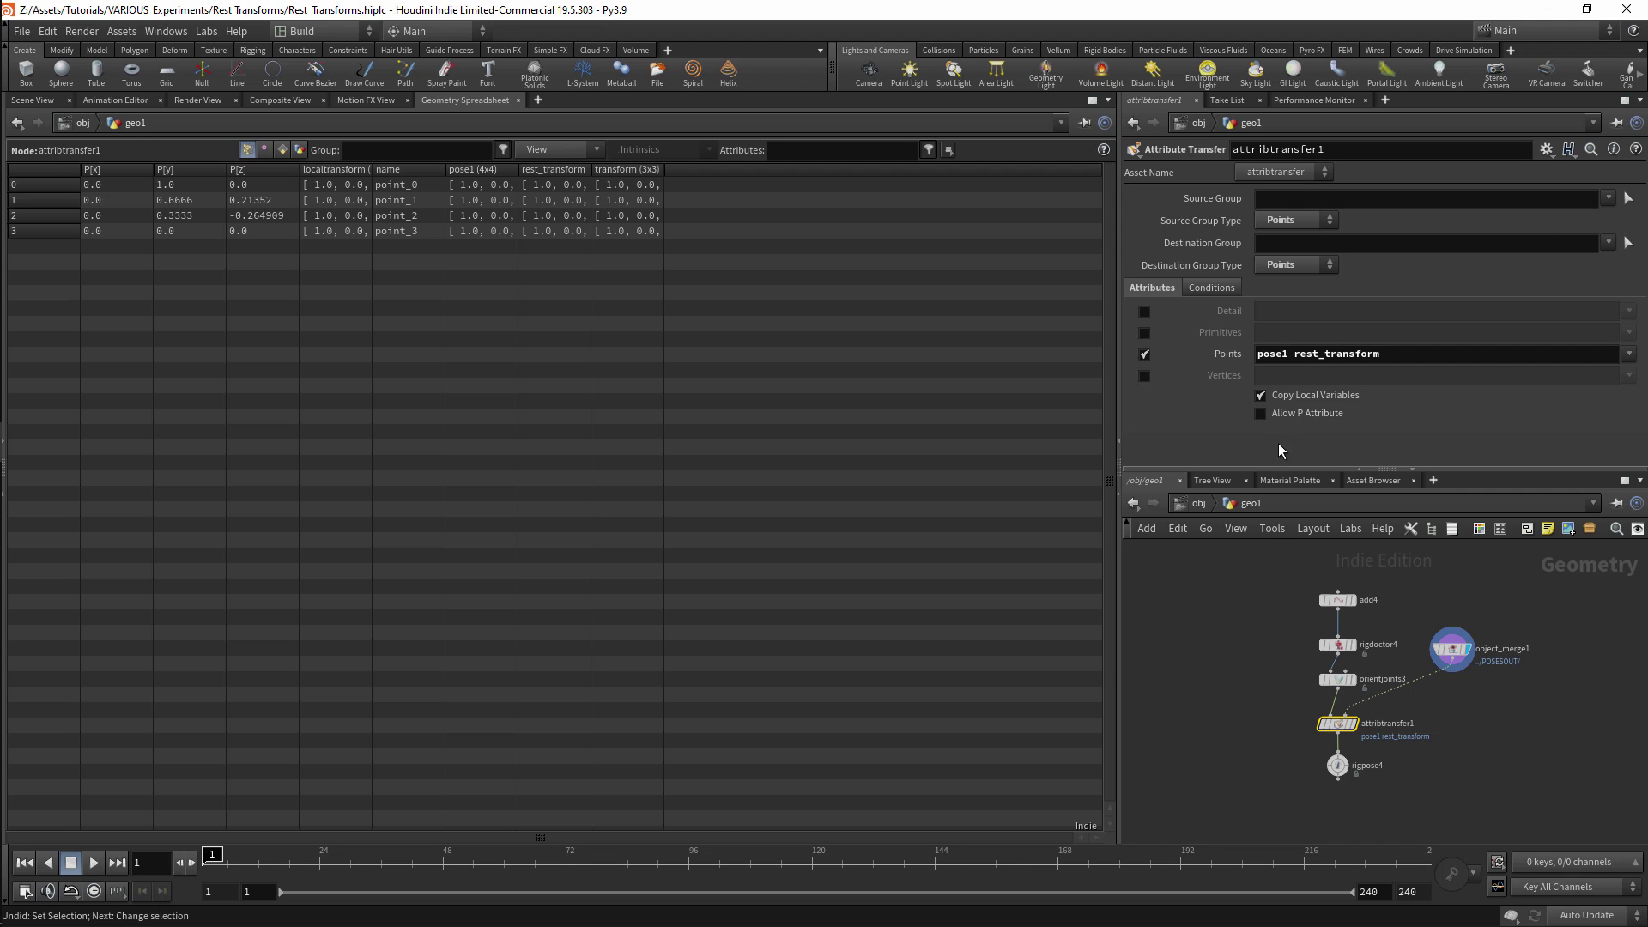
left_click_drag(1403, 795, 1390, 790)
mouse_move(1360, 780)
left_click_drag(1643, 371, 1643, 277)
left_click(31, 102)
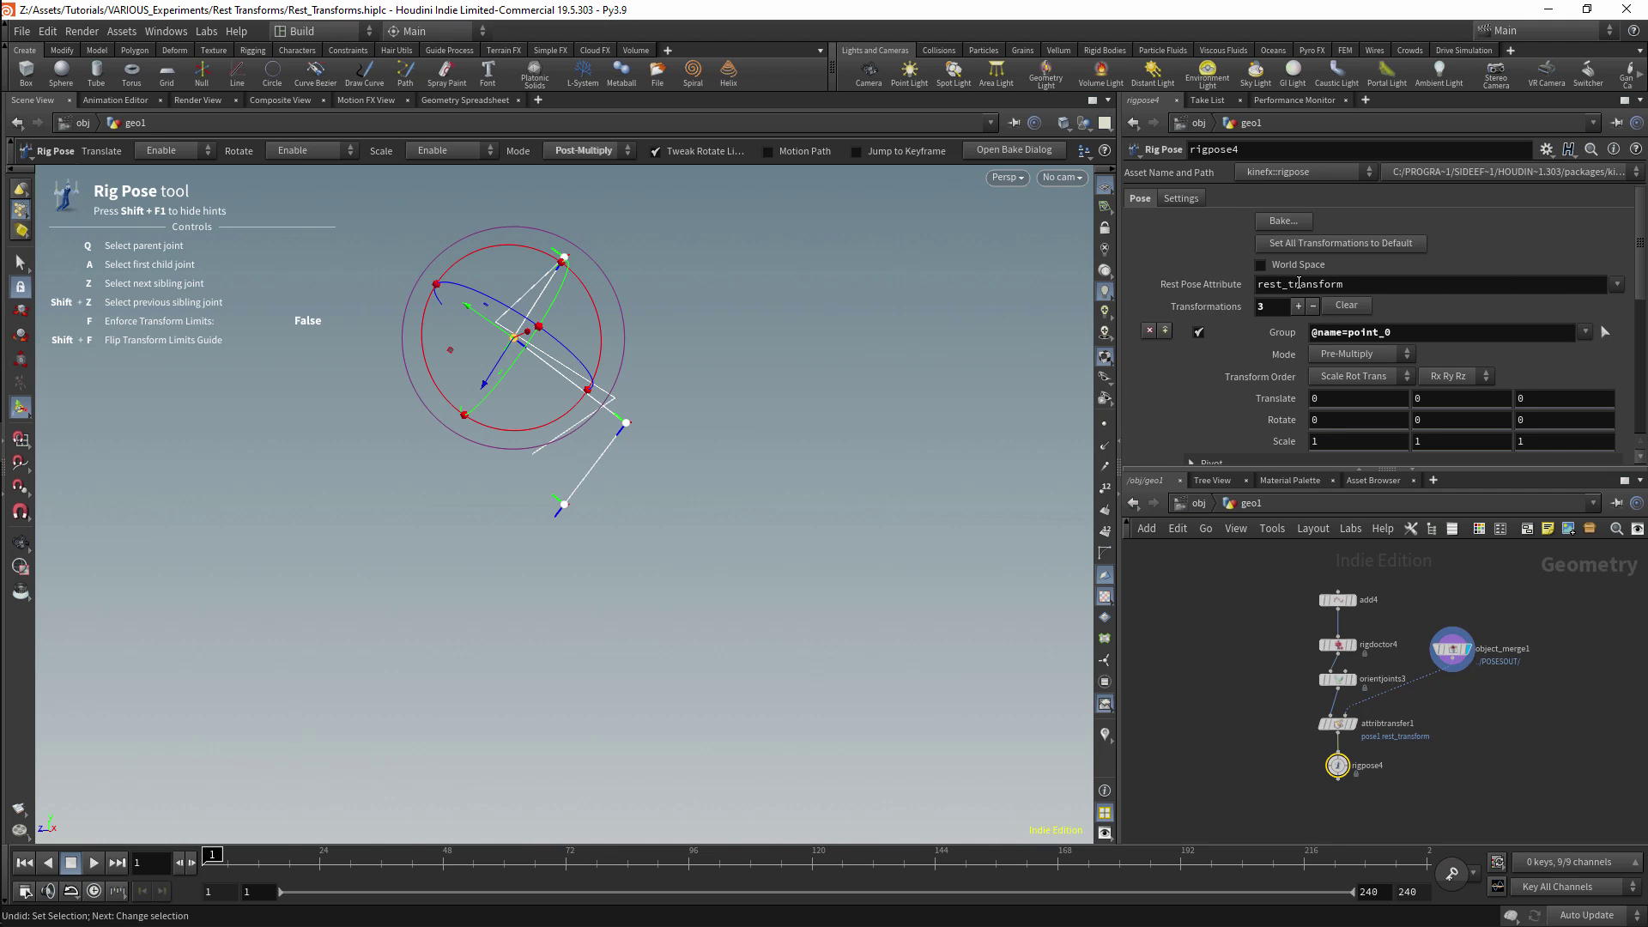
Set rigpose4's Rest Pose Attribute to pose1 and point_0's mode to From Rest Pose.
left_click(1614, 291)
left_click(1563, 324)
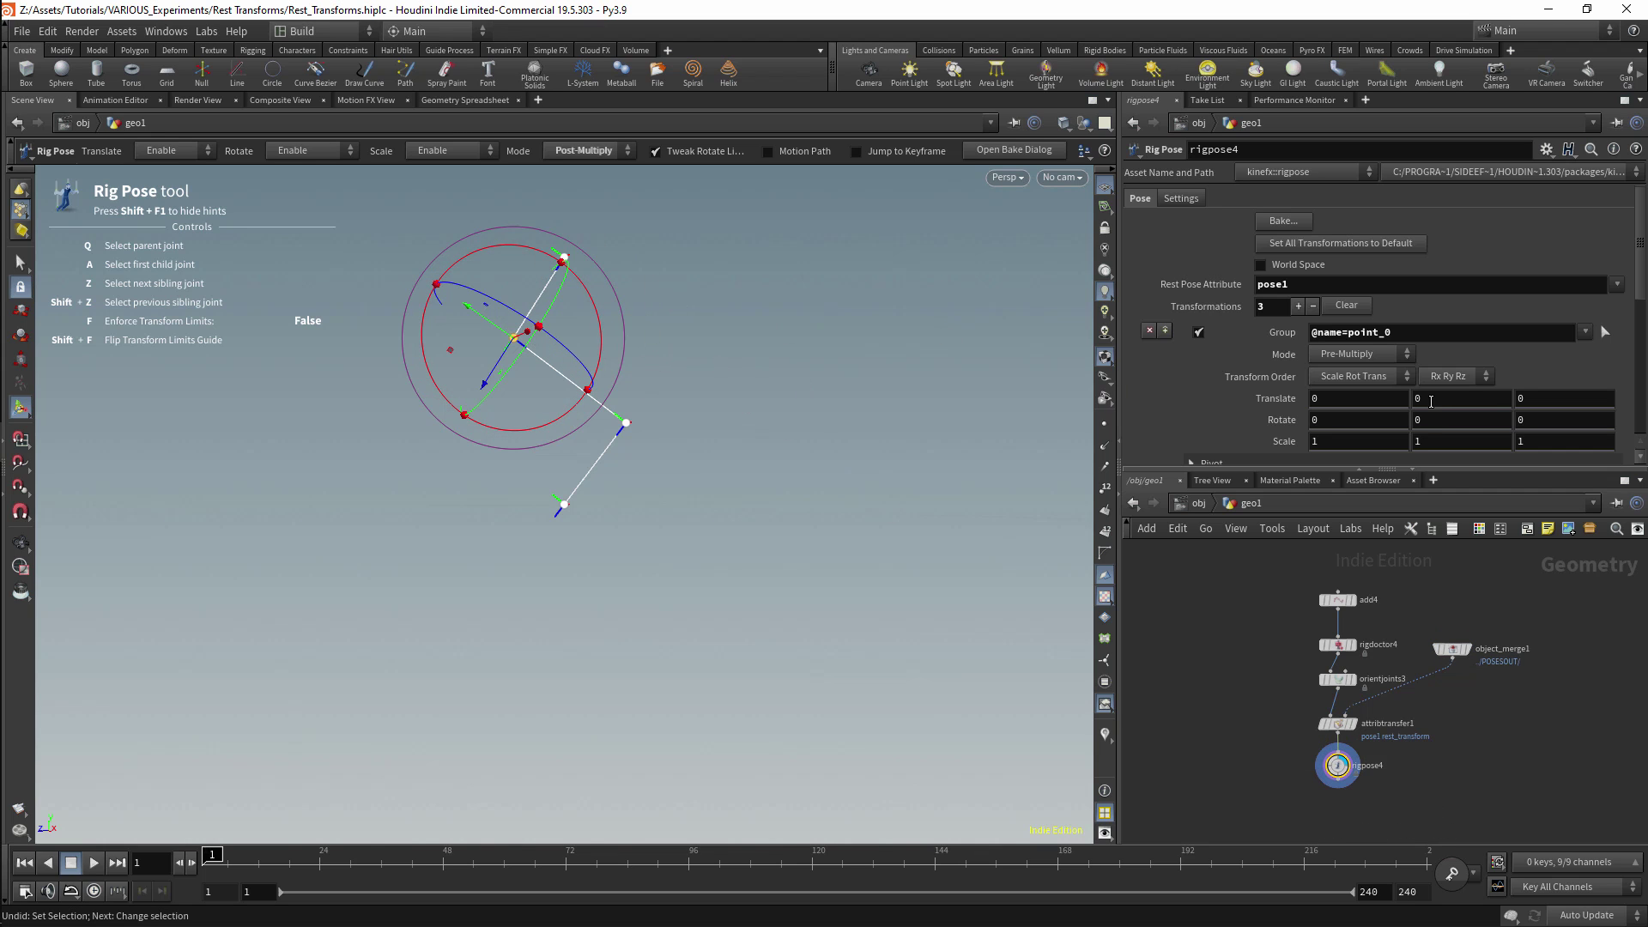
left_click(1329, 358)
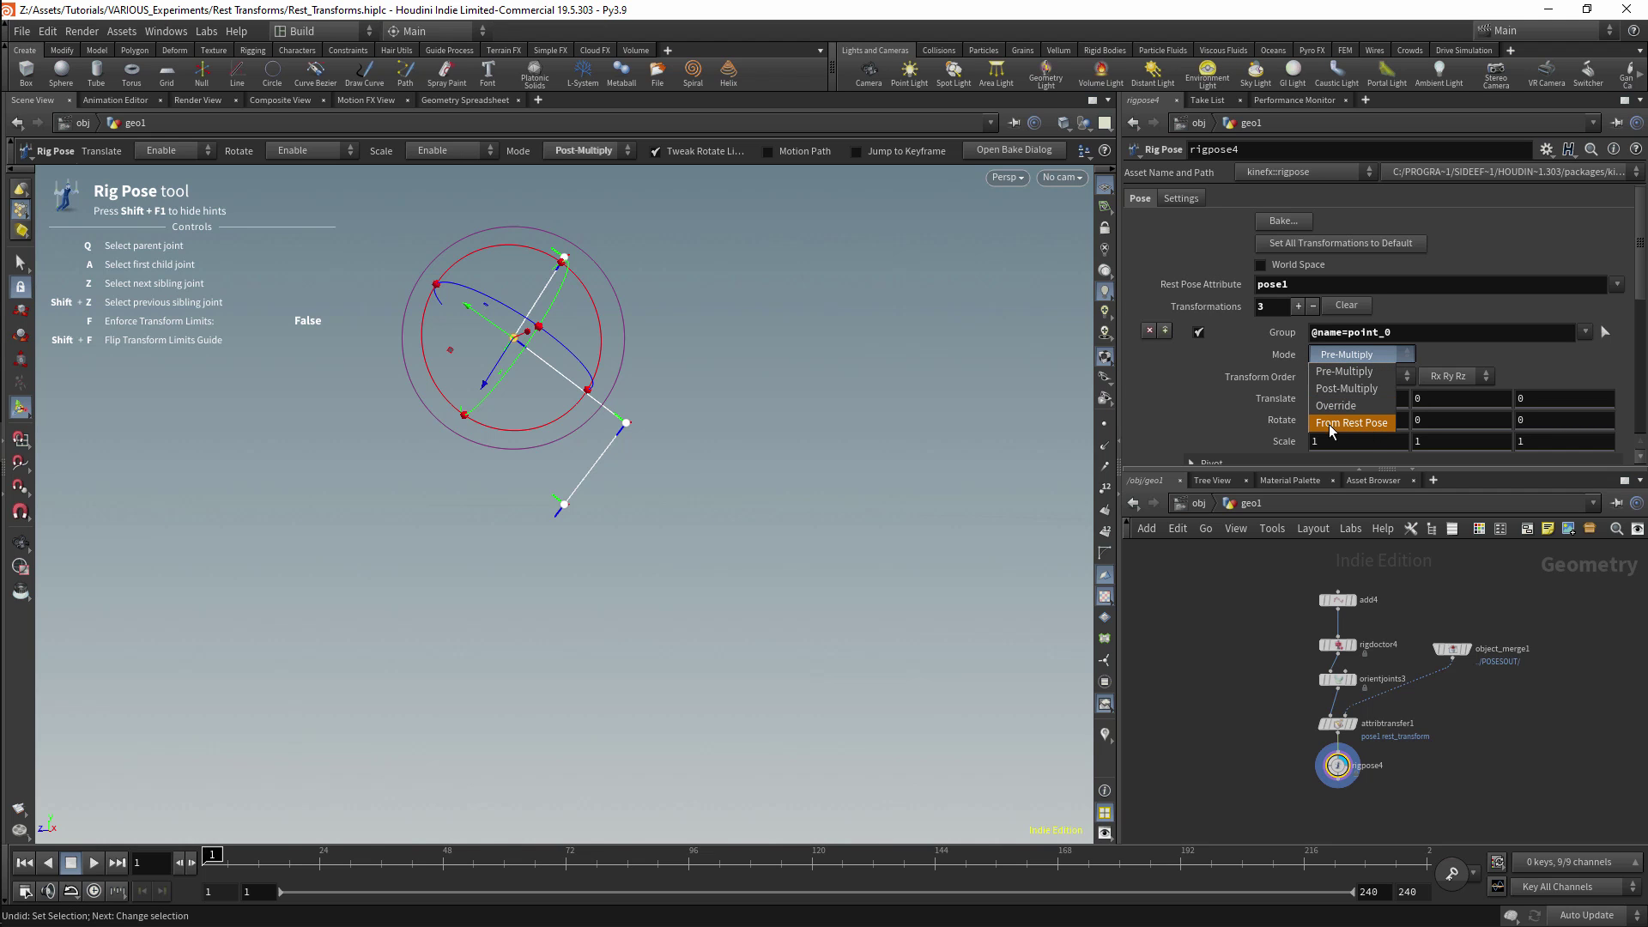
left_click(1365, 424)
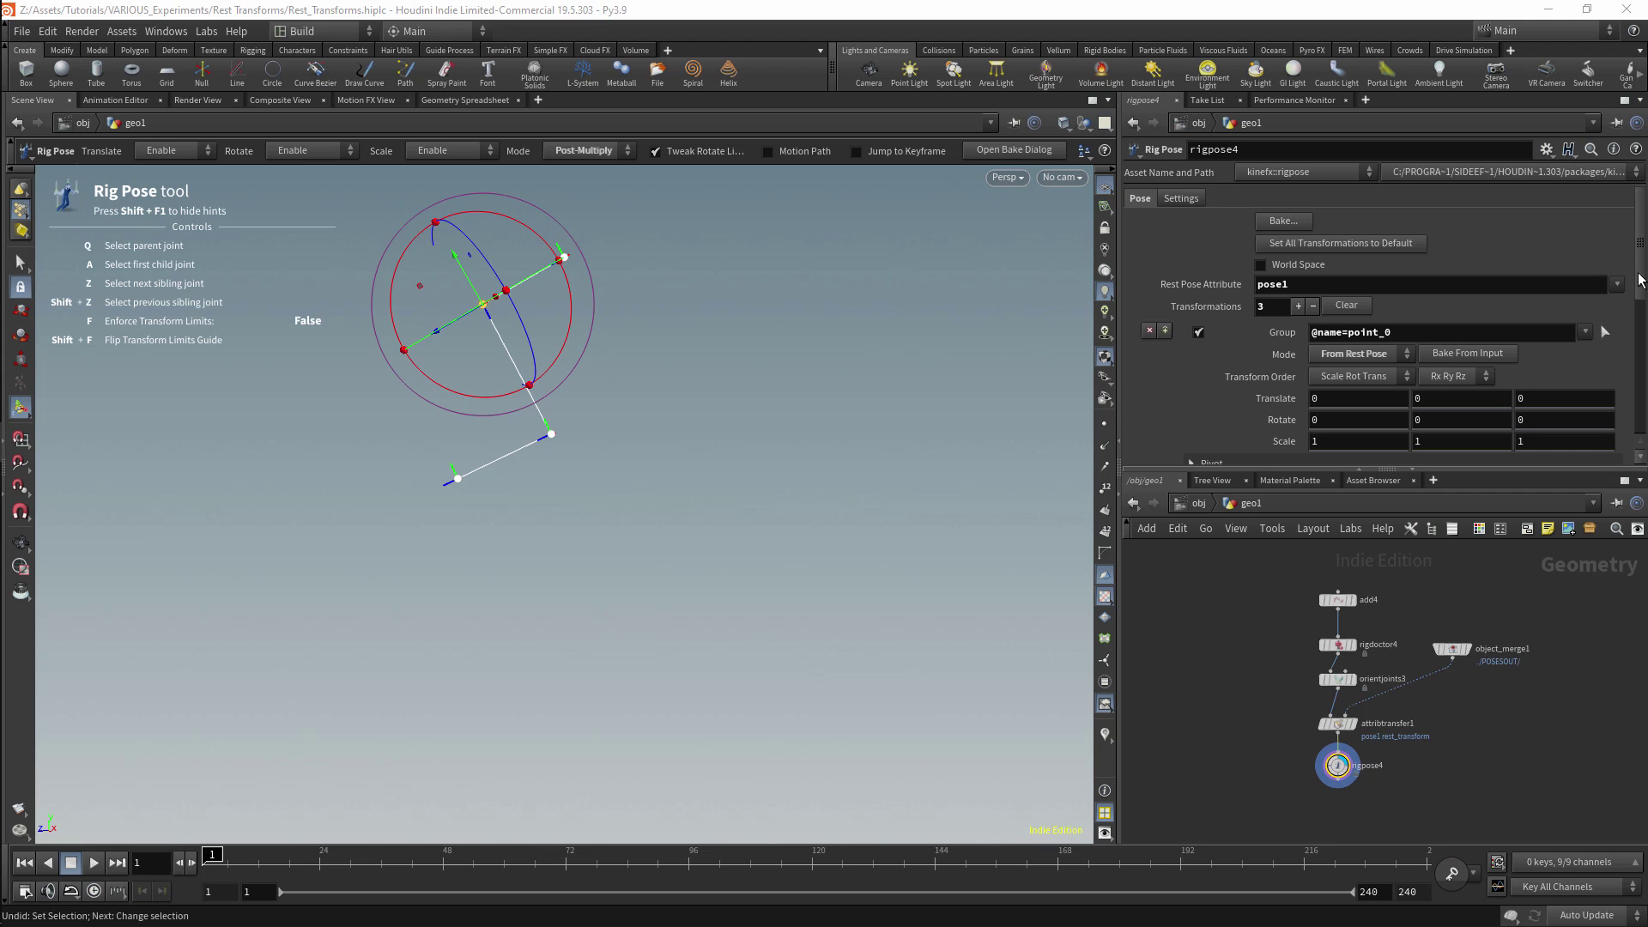
Set the point_1 and point_2 transforms to From Rest Pose mode as well.
scroll(1477, 336, "down", 2)
left_click(1390, 348)
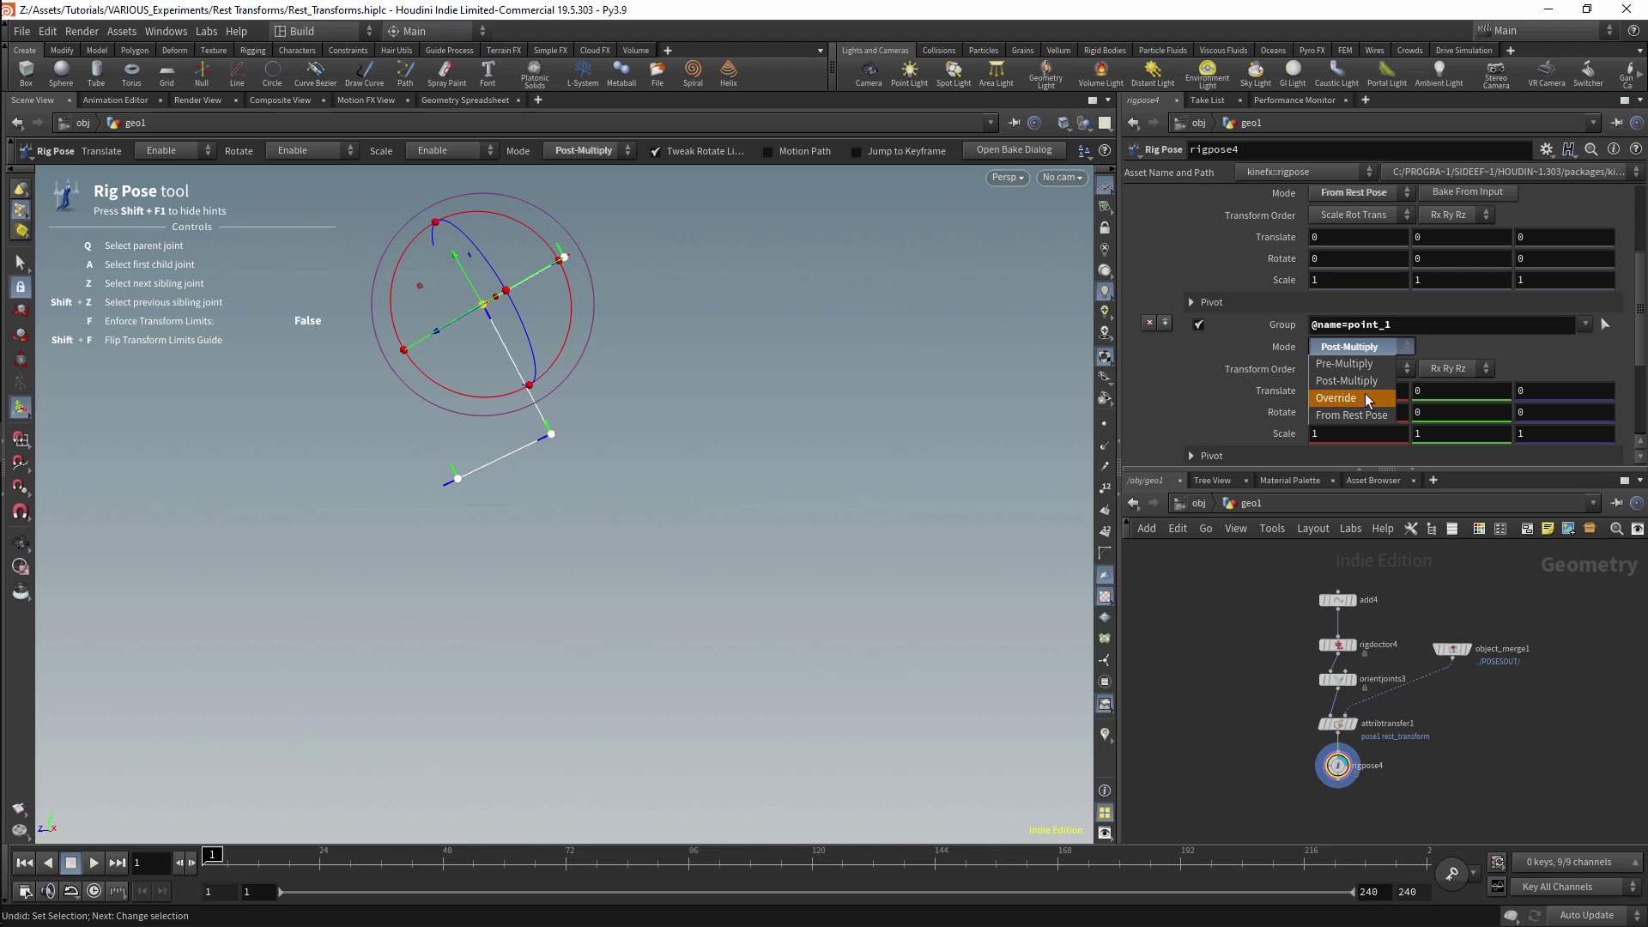
left_click(1358, 415)
scroll(1412, 360, "down", 3)
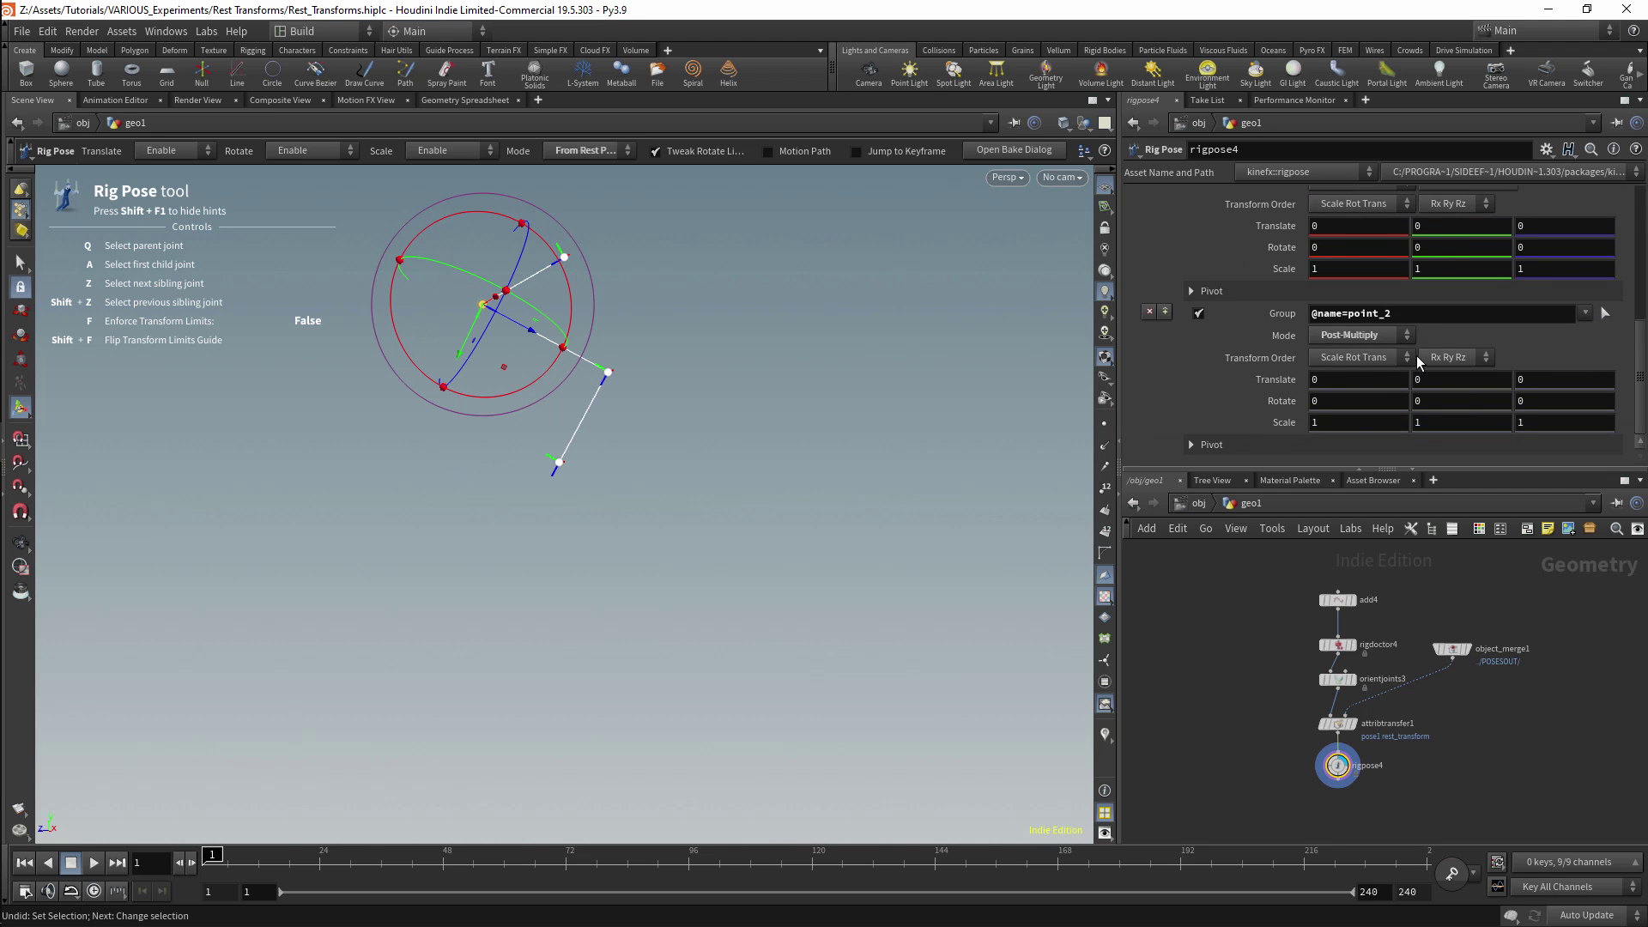
left_click(1361, 335)
left_click(1357, 404)
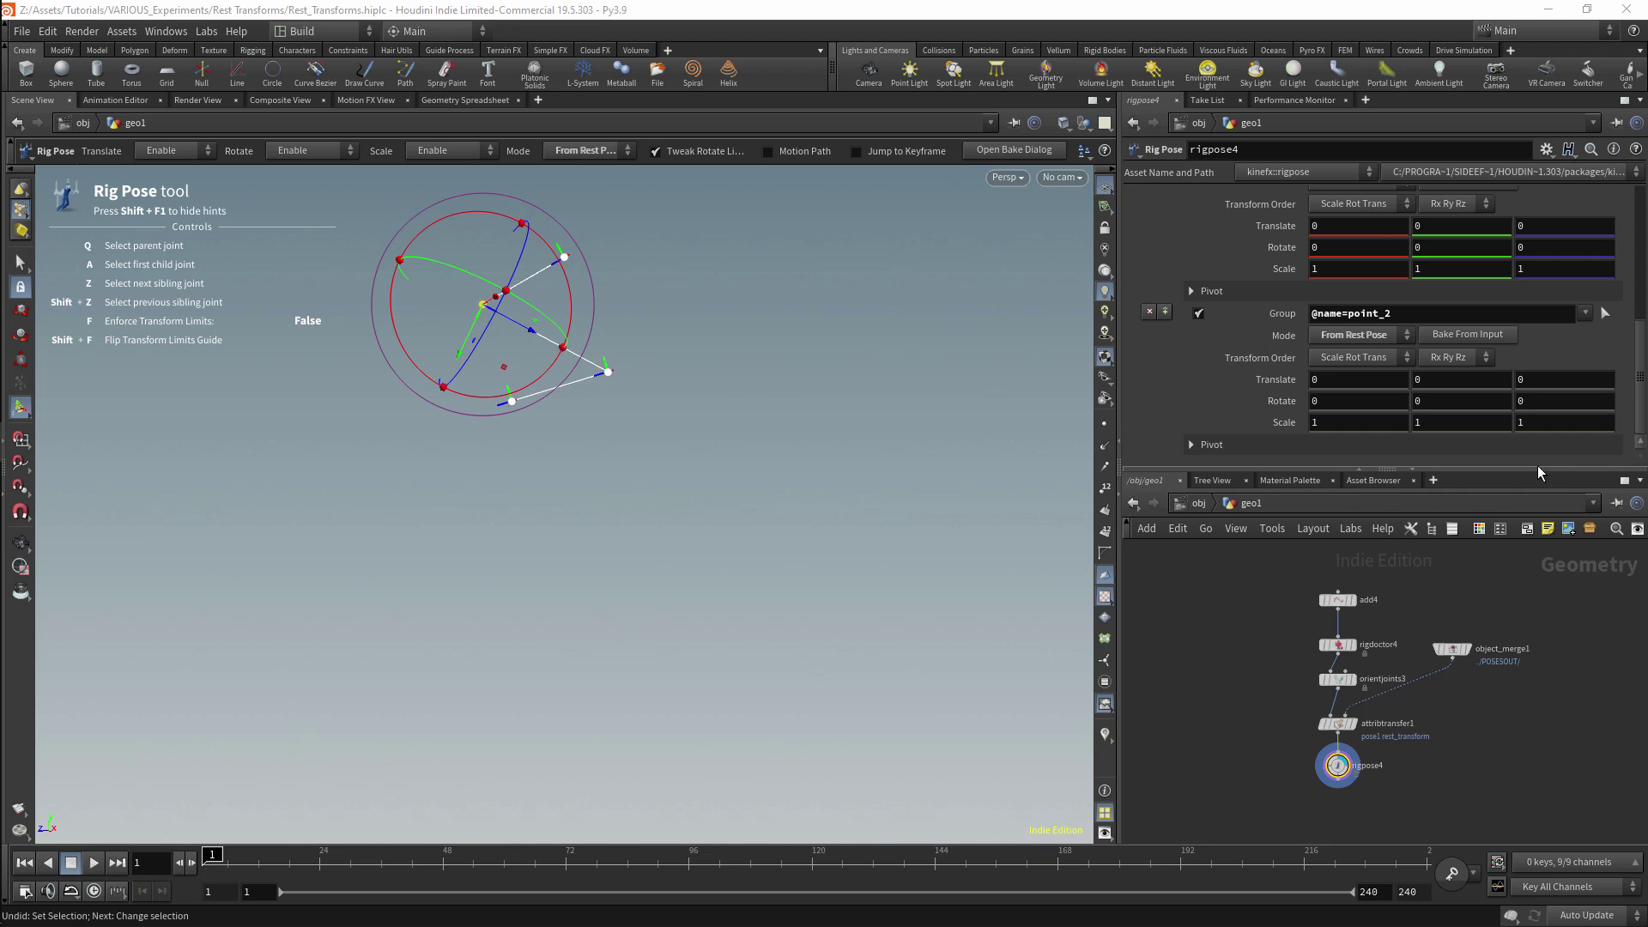
left_click_drag(1640, 410, 1642, 285)
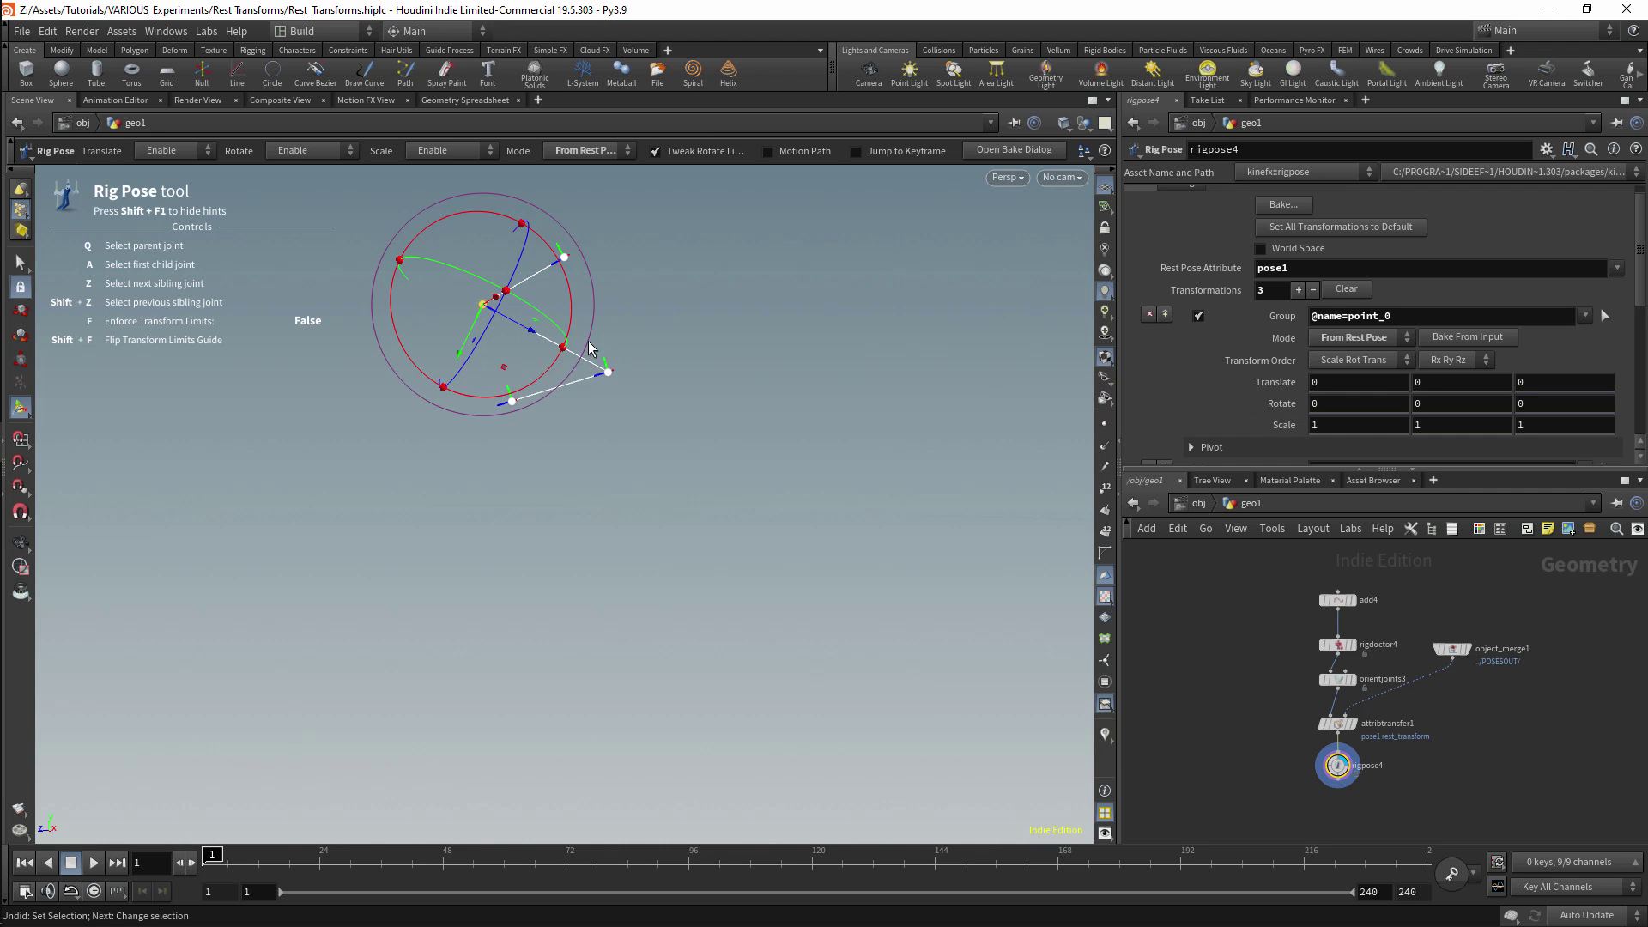
Swing the leg by rotating point_0, point_1, and point_2 to about 87 degrees.
left_click_drag(388, 323, 383, 266)
left_click(579, 413)
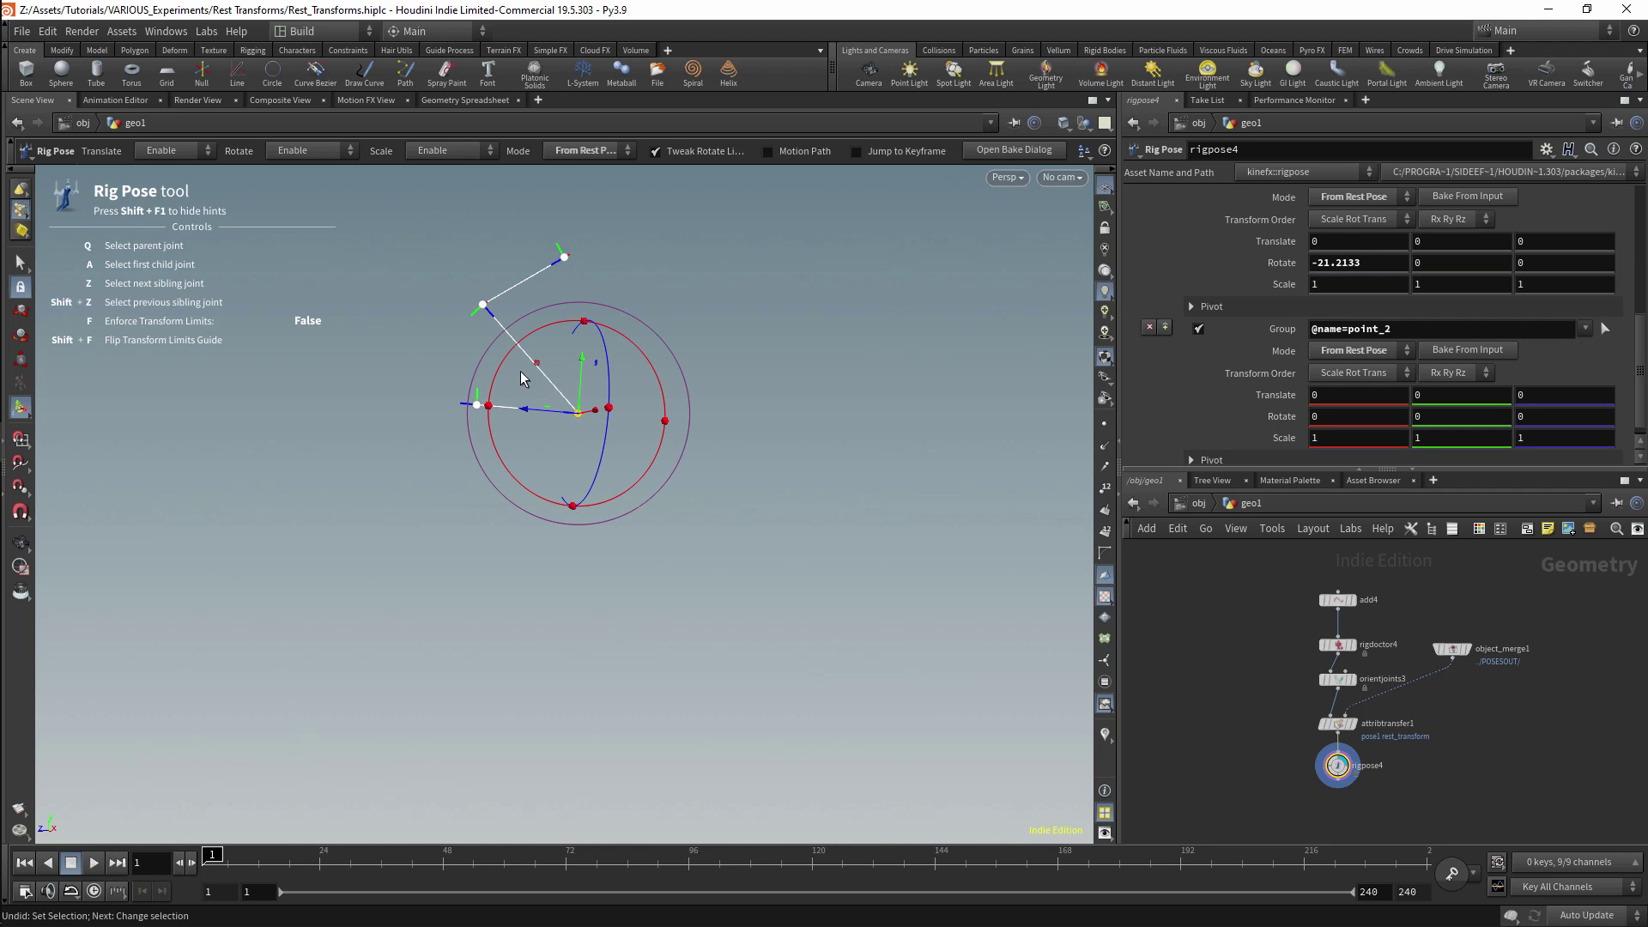
left_click_drag(505, 378, 510, 490)
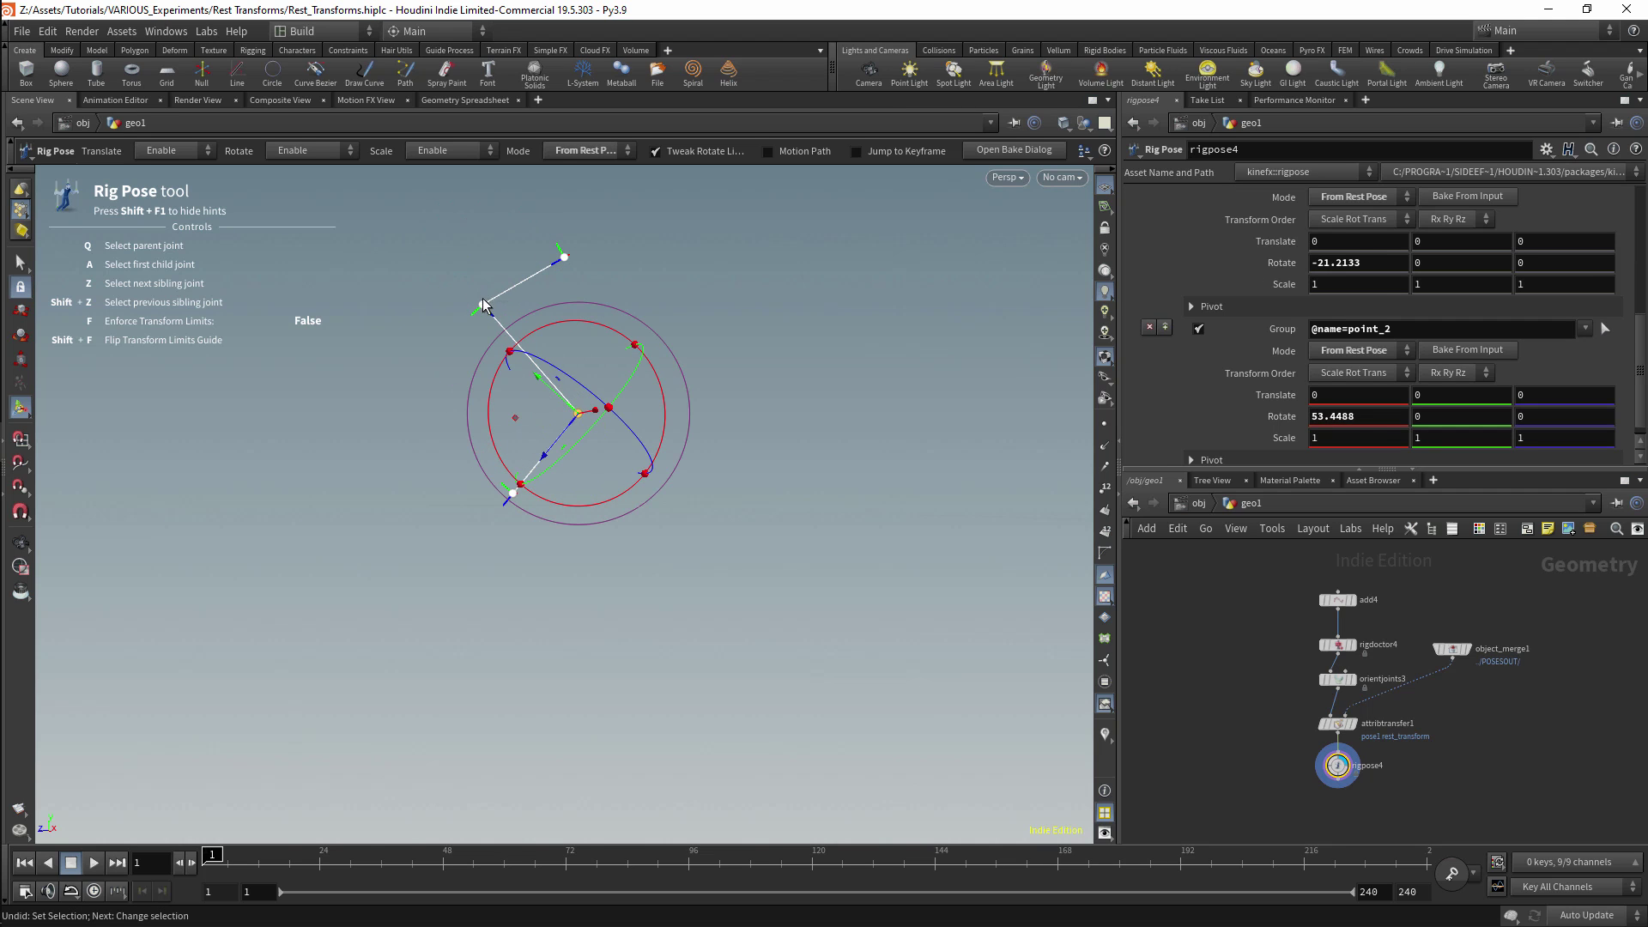
left_click(483, 306)
left_click_drag(398, 274, 421, 341)
left_click(615, 351)
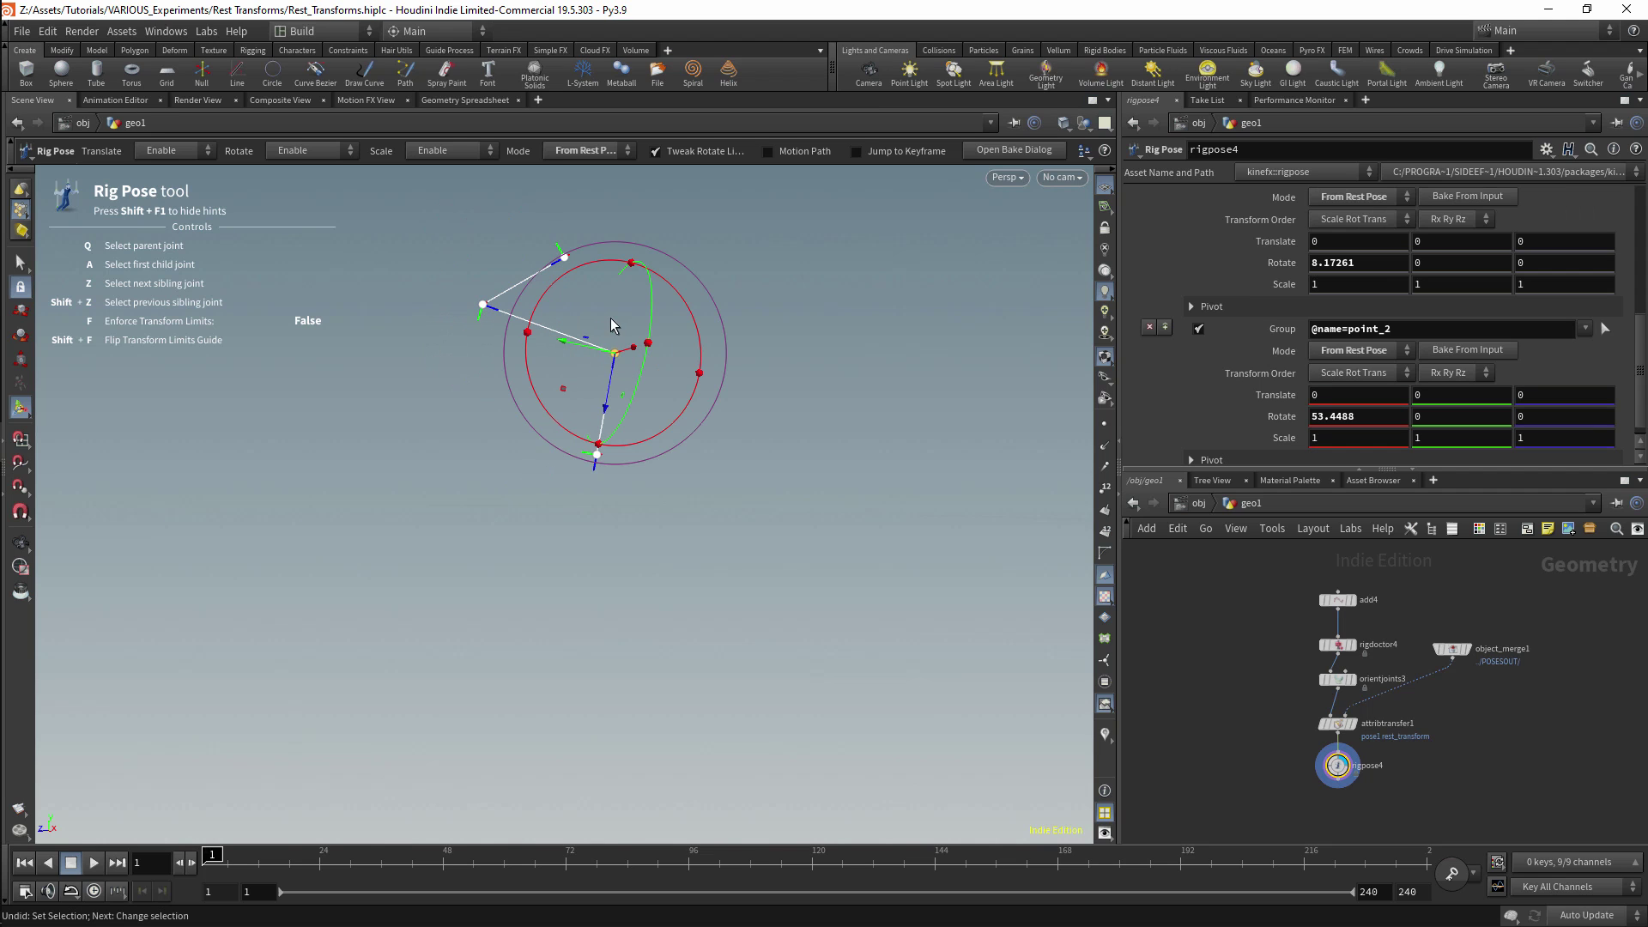
left_click_drag(581, 281, 592, 314)
Refine the pose: point_0 to about 47 degrees and point_1 to about -78 degrees.
left_click(485, 305)
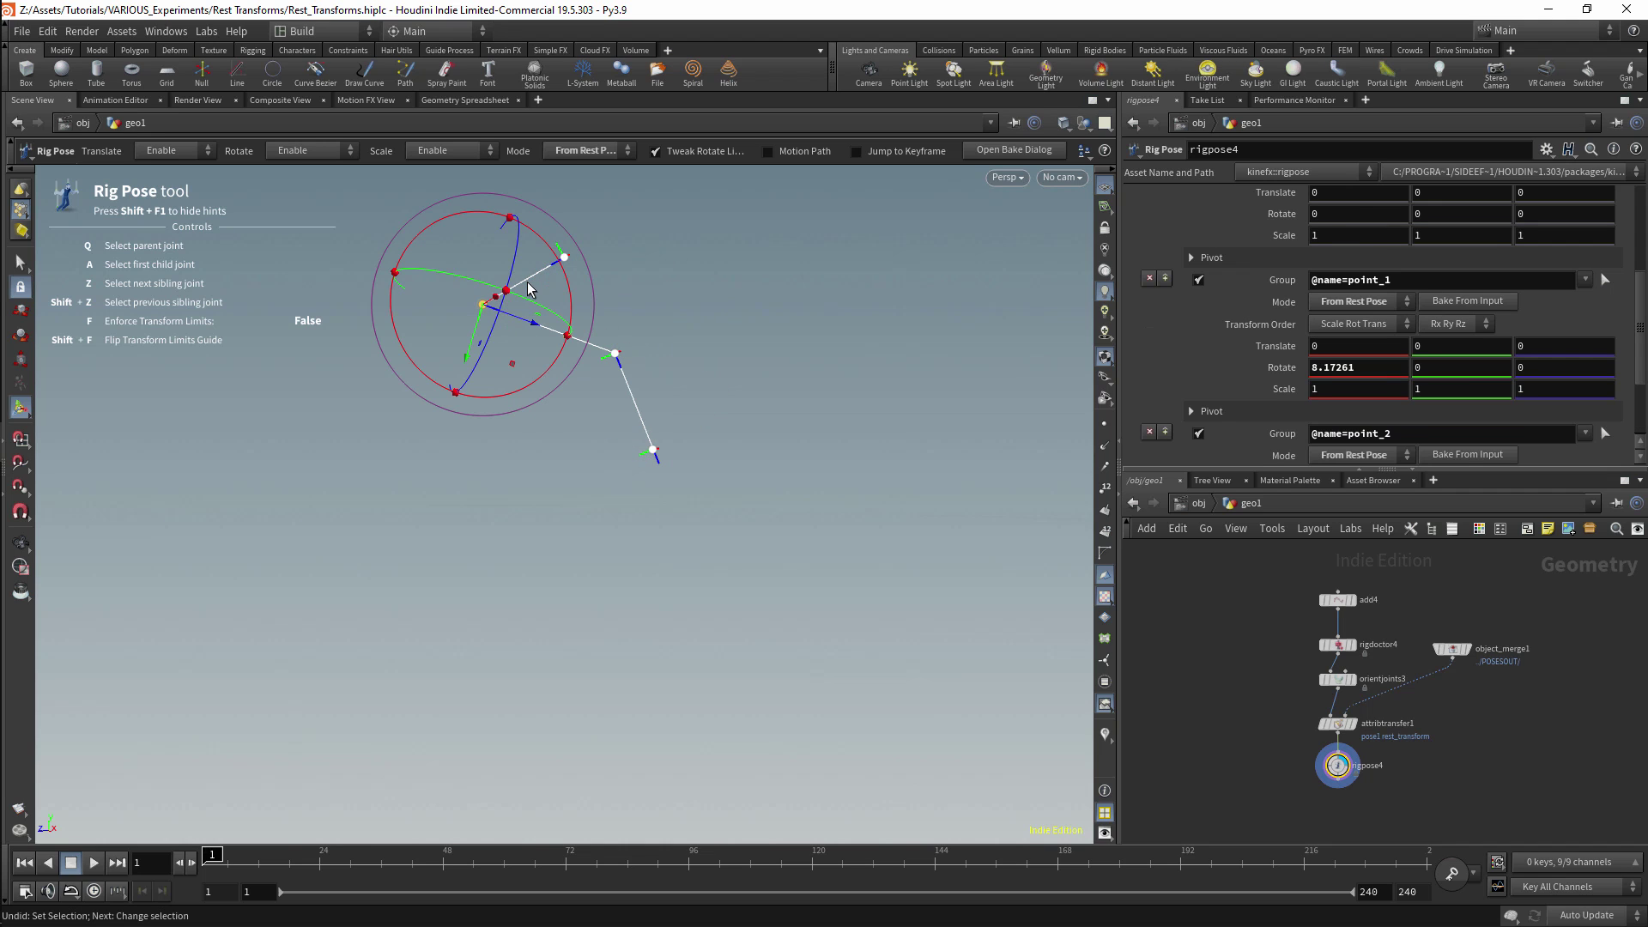
left_click_drag(420, 231, 604, 254)
left_click(564, 257)
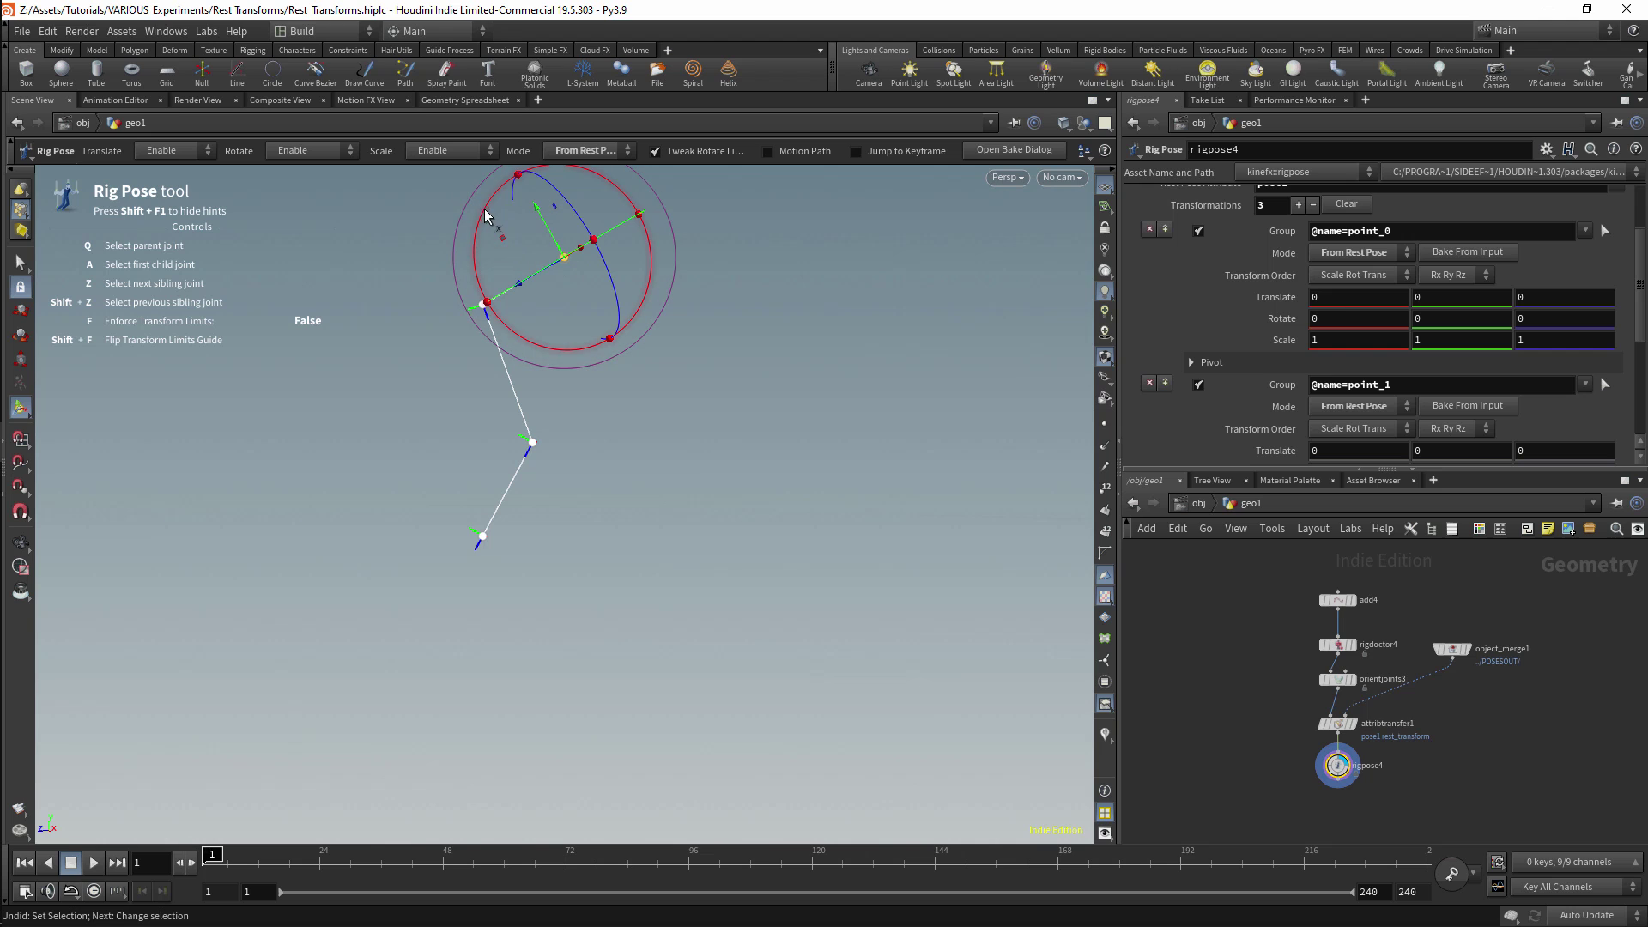
left_click_drag(485, 215, 541, 356)
left_click(534, 365)
left_click(544, 355)
left_click_drag(625, 316, 626, 342)
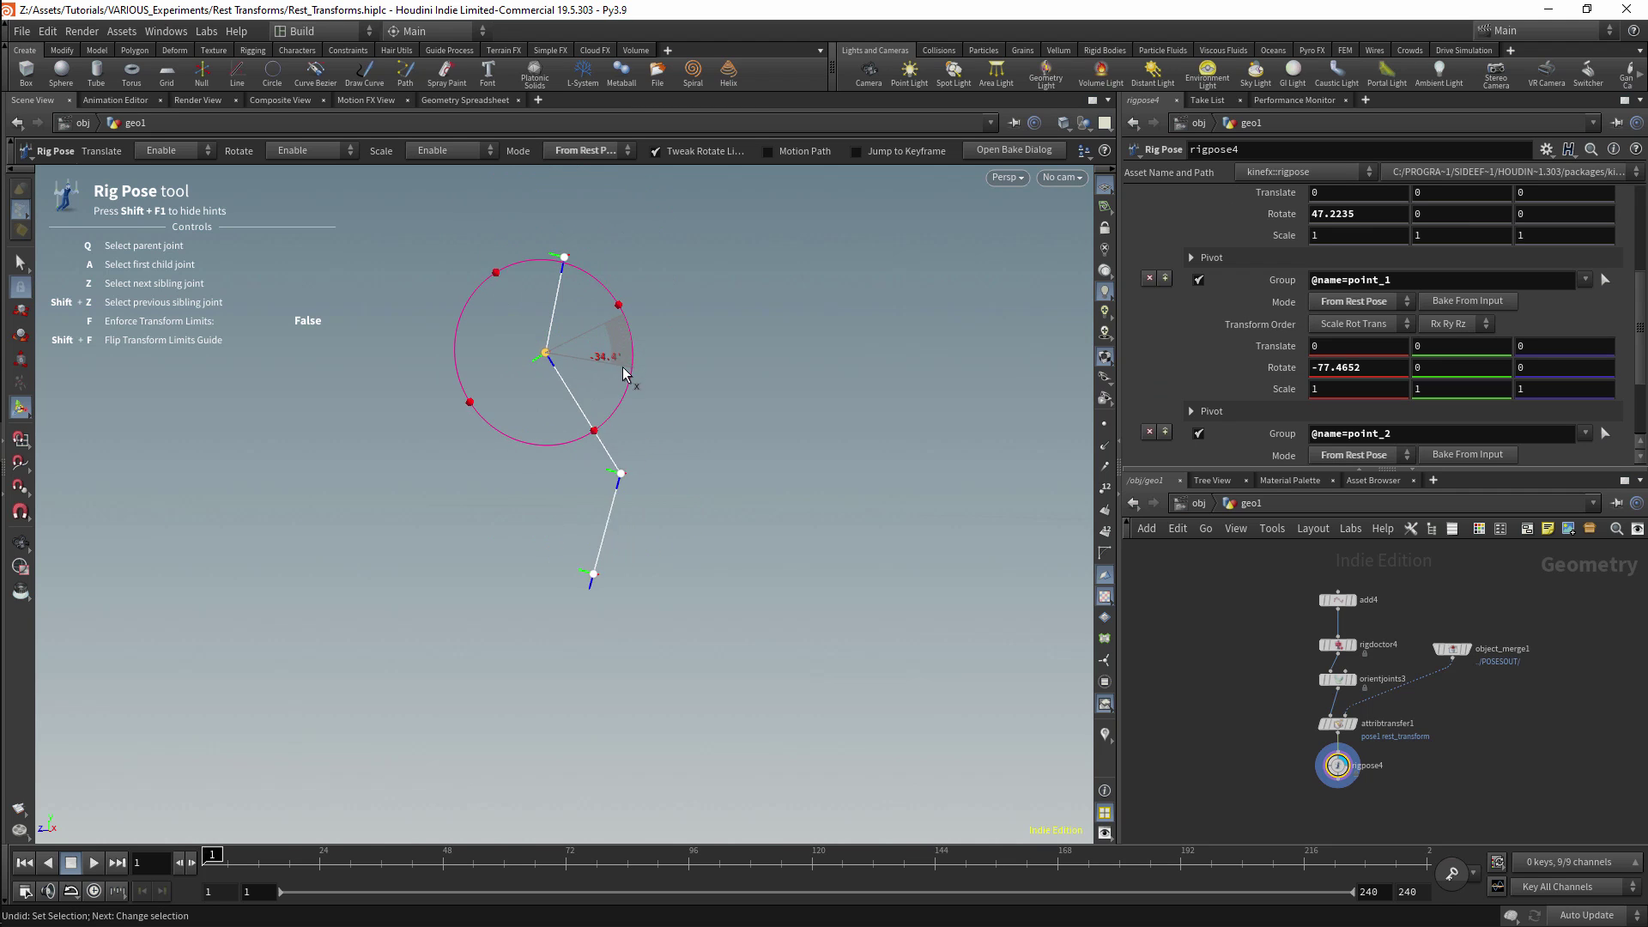
left_click_drag(622, 364, 623, 367)
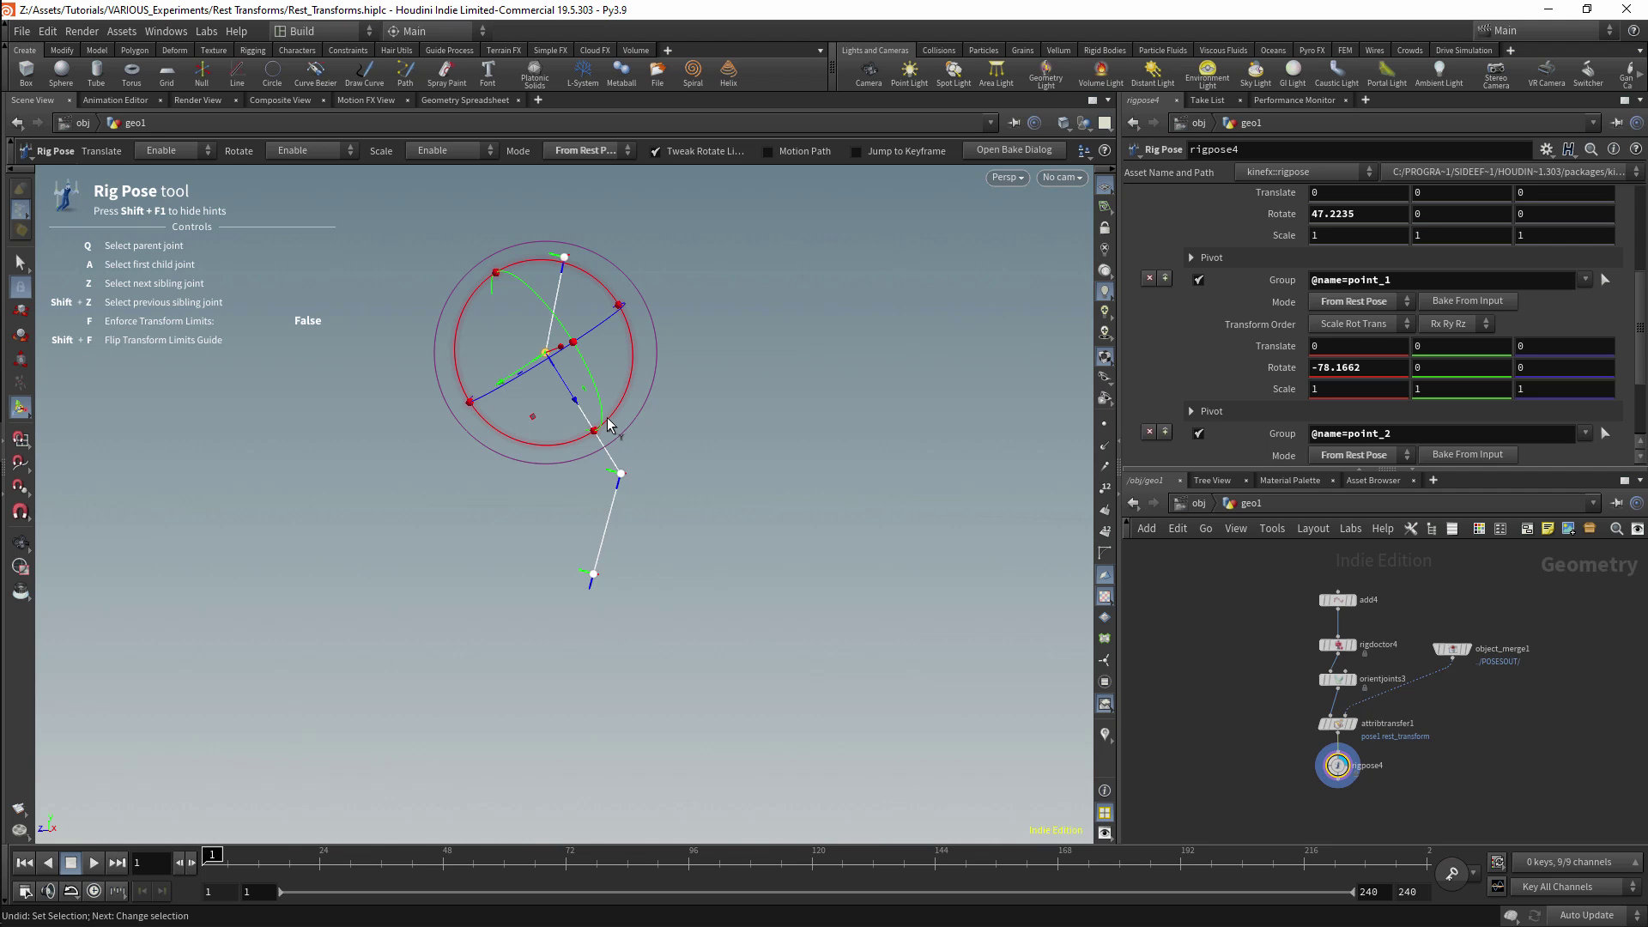
left_click(729, 320)
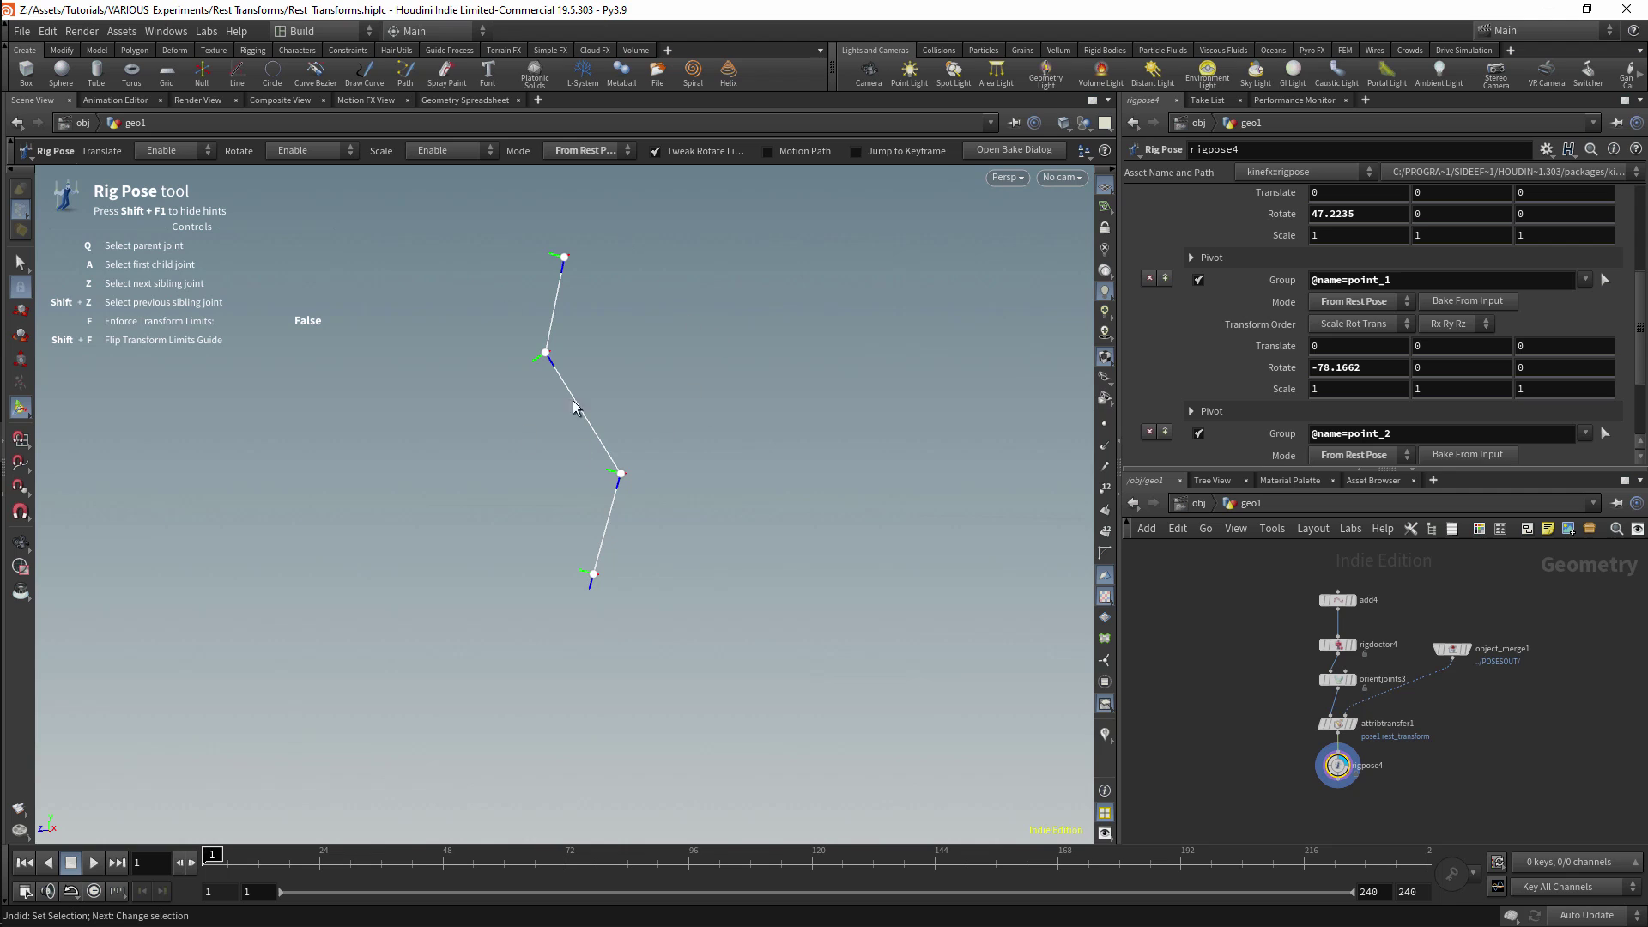
key("space")
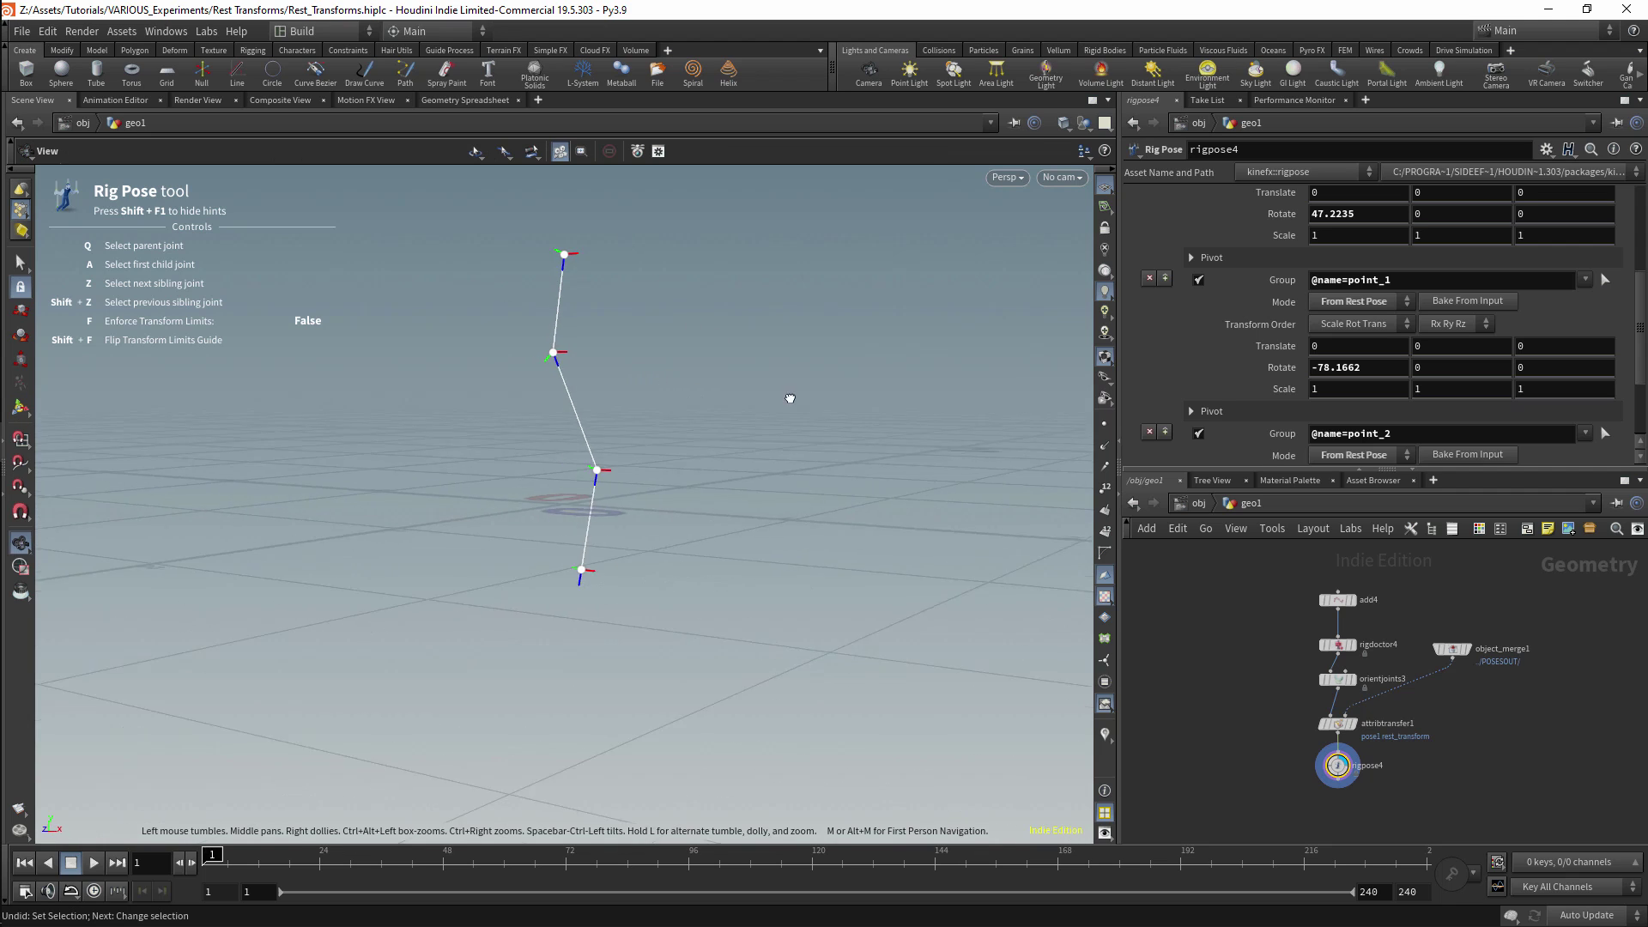